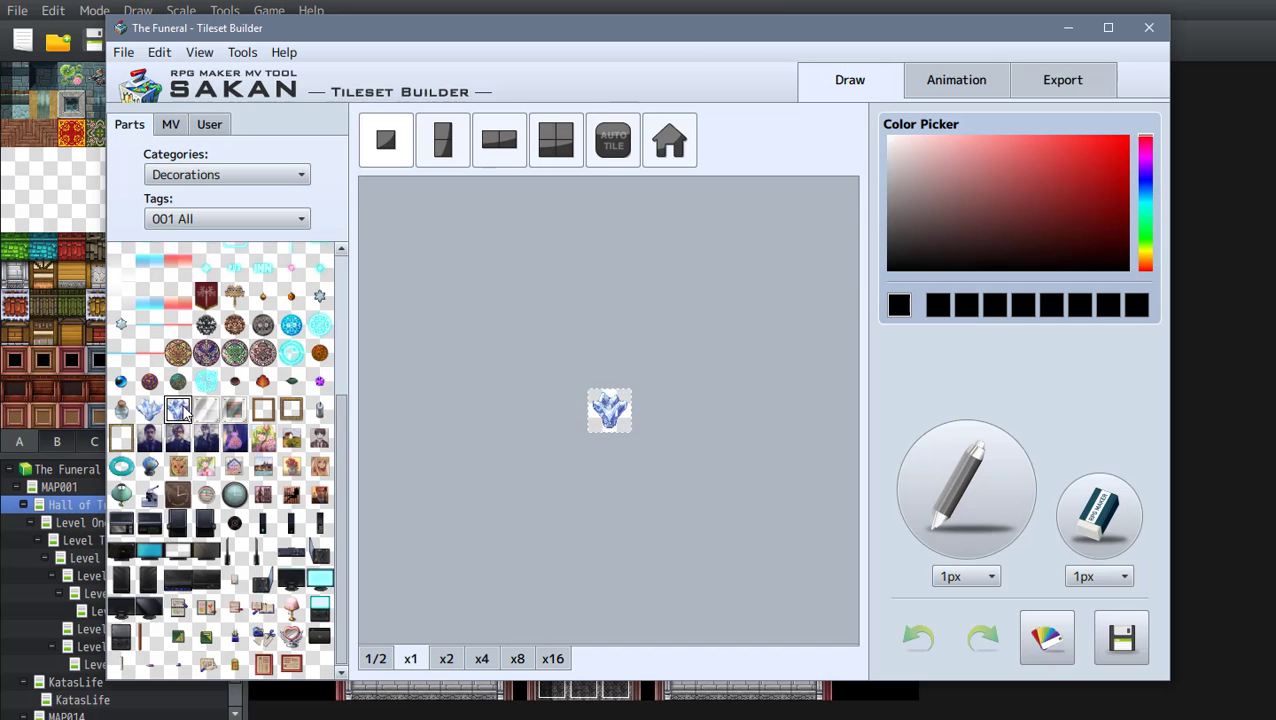
Step: Preview several parts from the Decorations category, enlarging the canvas view to x4
{"action": "left_click", "coordinate": [206, 324]}
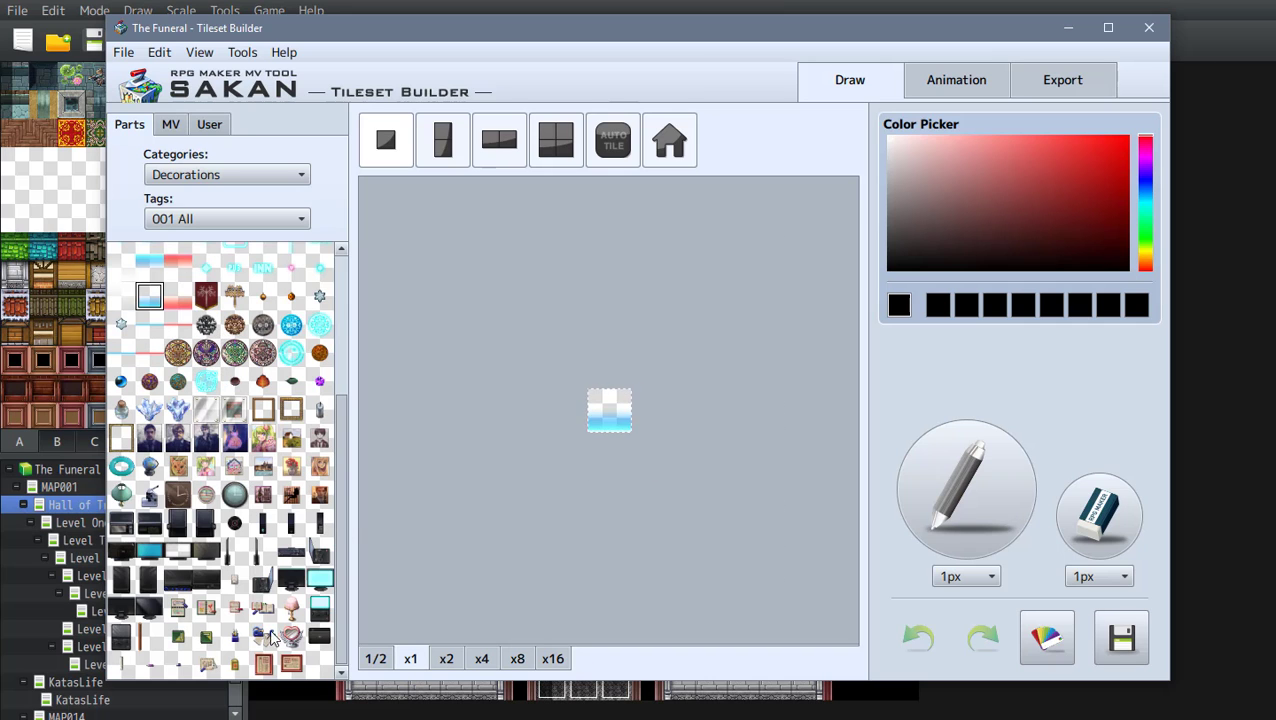
{"action": "left_click", "coordinate": [266, 634]}
{"action": "left_click", "coordinate": [482, 659]}
{"action": "left_click", "coordinate": [149, 638]}
{"action": "left_click", "coordinate": [320, 468]}
{"action": "left_click", "coordinate": [291, 494]}
{"action": "left_click", "coordinate": [320, 439]}
{"action": "left_click_drag", "start_coordinate": [342, 403], "coordinate": [342, 376]}
{"action": "left_click", "coordinate": [208, 452]}
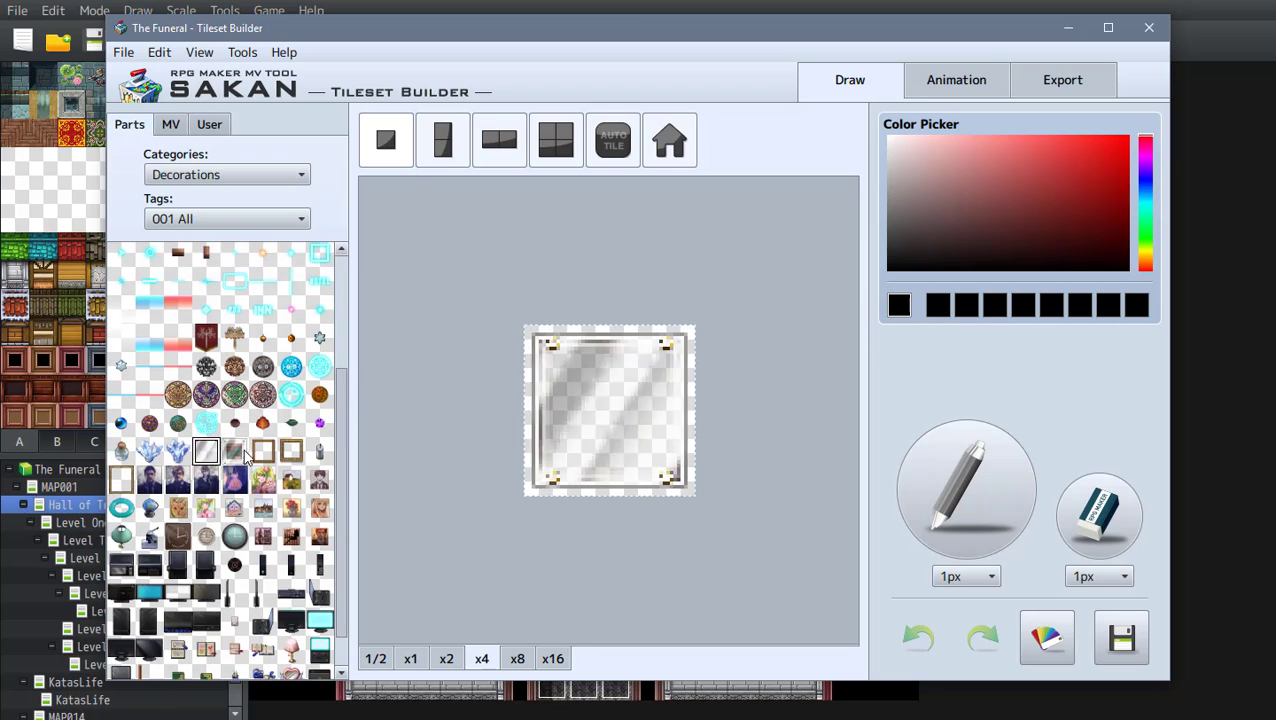
{"action": "left_click", "coordinate": [237, 452]}
Step: Preview parts near the start of the Decorations list and look over the available categories and tags
{"action": "left_click_drag", "start_coordinate": [342, 473], "coordinate": [340, 362]}
{"action": "left_click", "coordinate": [149, 341]}
{"action": "left_click", "coordinate": [291, 284]}
{"action": "left_click", "coordinate": [263, 312]}
{"action": "left_click", "coordinate": [320, 345]}
{"action": "left_click", "coordinate": [235, 370]}
{"action": "left_click", "coordinate": [211, 219]}
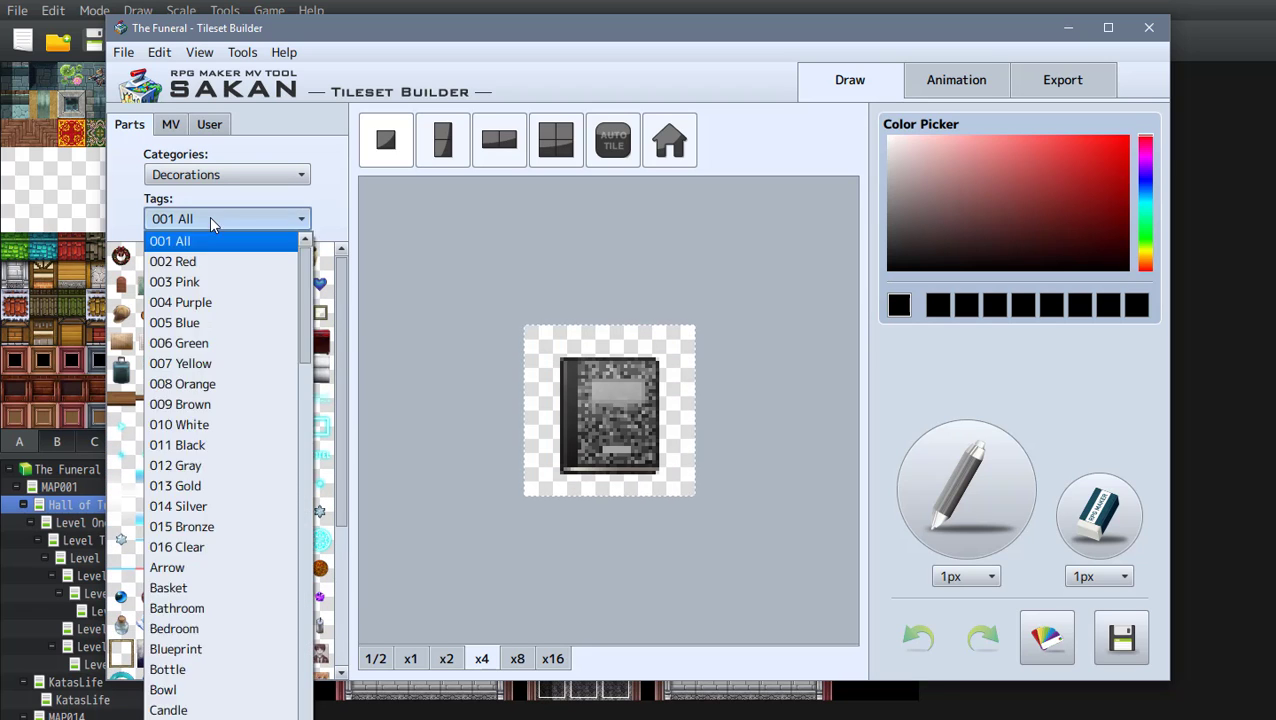
{"action": "left_click", "coordinate": [209, 176]}
{"action": "left_click", "coordinate": [205, 218]}
{"action": "left_click", "coordinate": [152, 262]}
Step: Preview blankets, pillows and bed parts from the Bedroom Furniture category on a two-by-two-tile canvas
{"action": "left_click", "coordinate": [207, 176]}
{"action": "left_click", "coordinate": [205, 198]}
{"action": "left_click", "coordinate": [206, 347]}
{"action": "left_click", "coordinate": [556, 141]}
{"action": "left_click", "coordinate": [263, 627]}
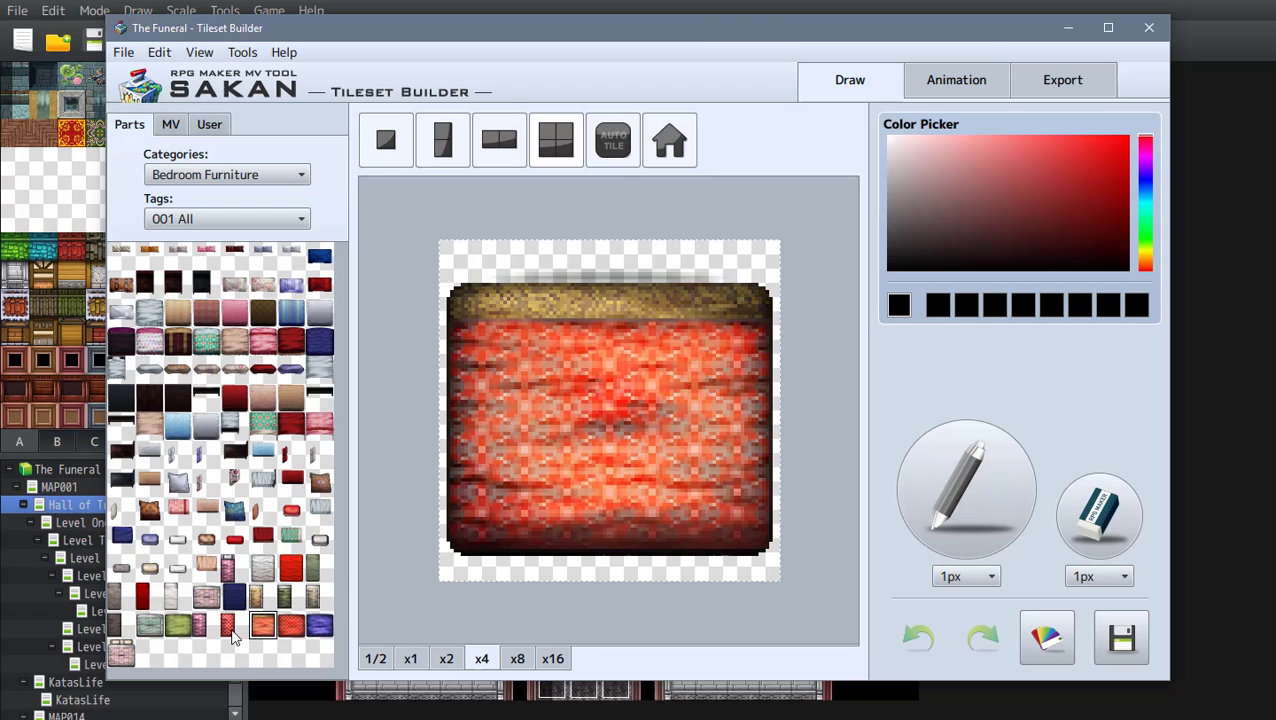
{"action": "left_click", "coordinate": [149, 509]}
{"action": "left_click", "coordinate": [177, 425]}
{"action": "left_click", "coordinate": [149, 397]}
{"action": "left_click", "coordinate": [234, 455]}
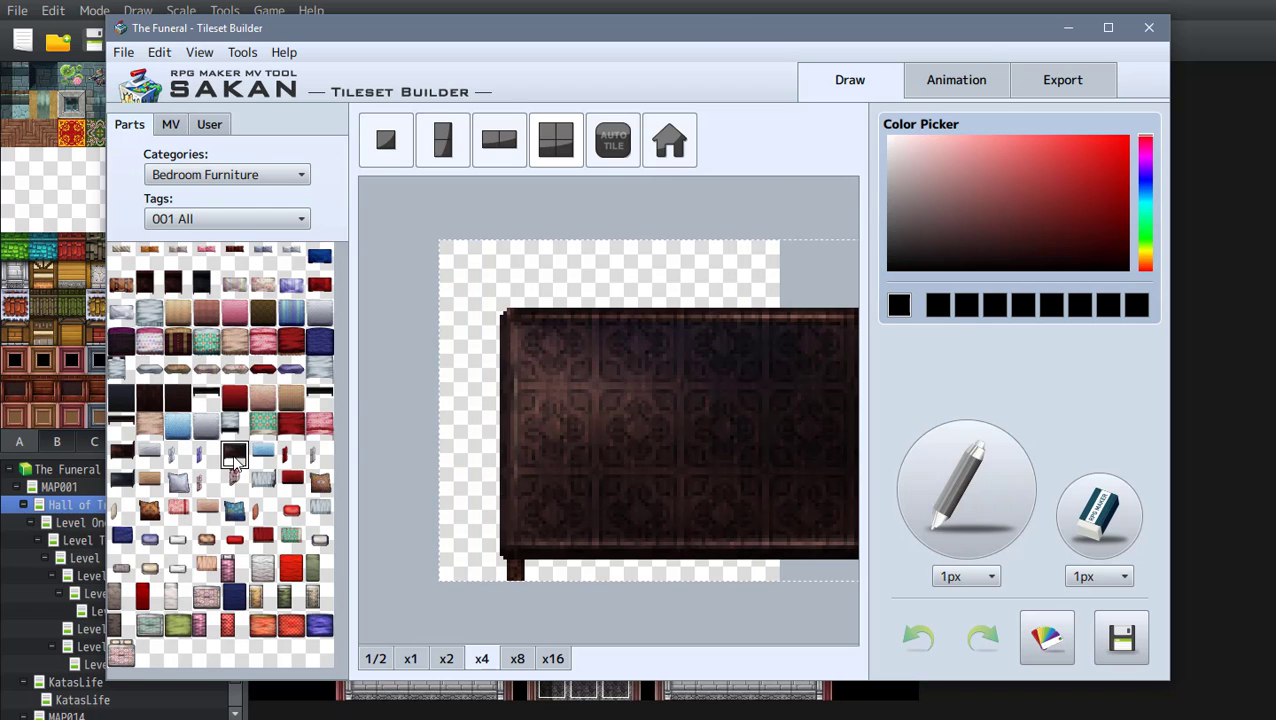
Step: Preview the stove and cooking pot parts in the Food category
{"action": "scroll", "coordinate": [228, 178], "scroll_direction": "down", "scroll_amount": 3}
{"action": "left_click", "coordinate": [178, 636]}
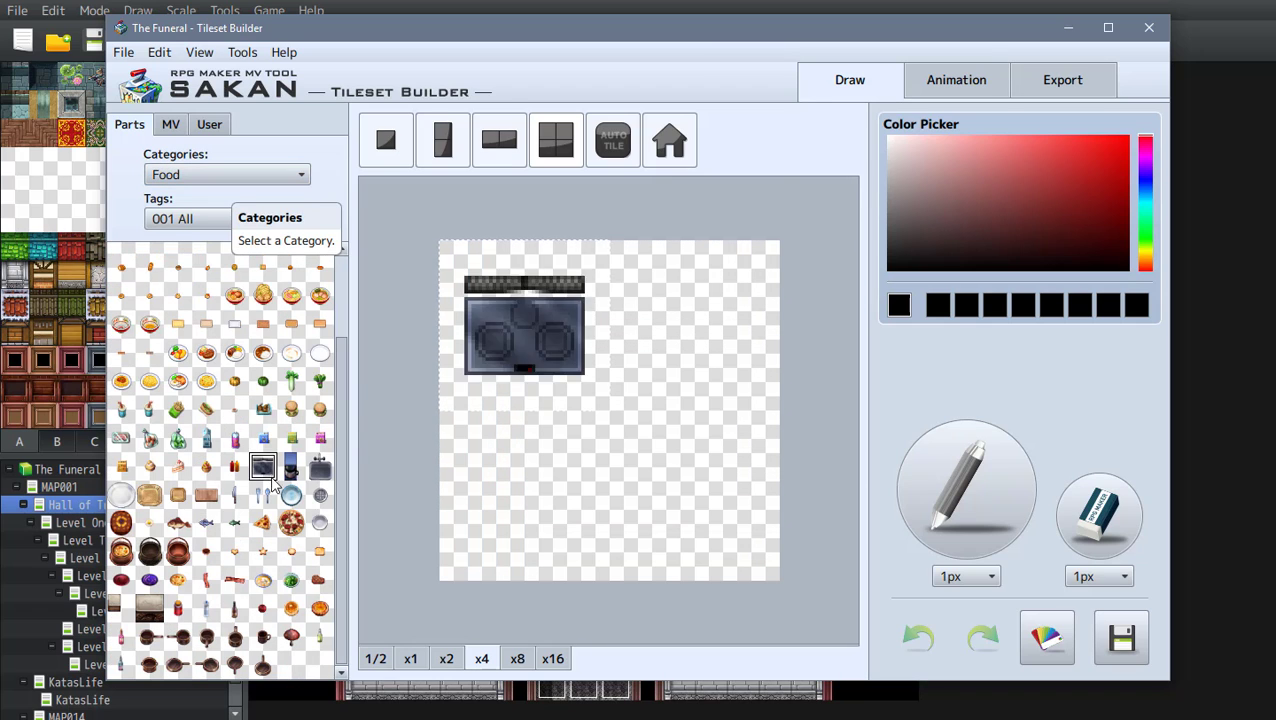
{"action": "left_click", "coordinate": [121, 551]}
Step: Preview tables, chairs, cabinets and other parts from the Furniture category
{"action": "left_click", "coordinate": [202, 176]}
{"action": "left_click", "coordinate": [300, 293]}
{"action": "left_click", "coordinate": [121, 381]}
{"action": "left_click", "coordinate": [235, 466]}
{"action": "left_click", "coordinate": [206, 608]}
{"action": "left_click", "coordinate": [178, 664]}
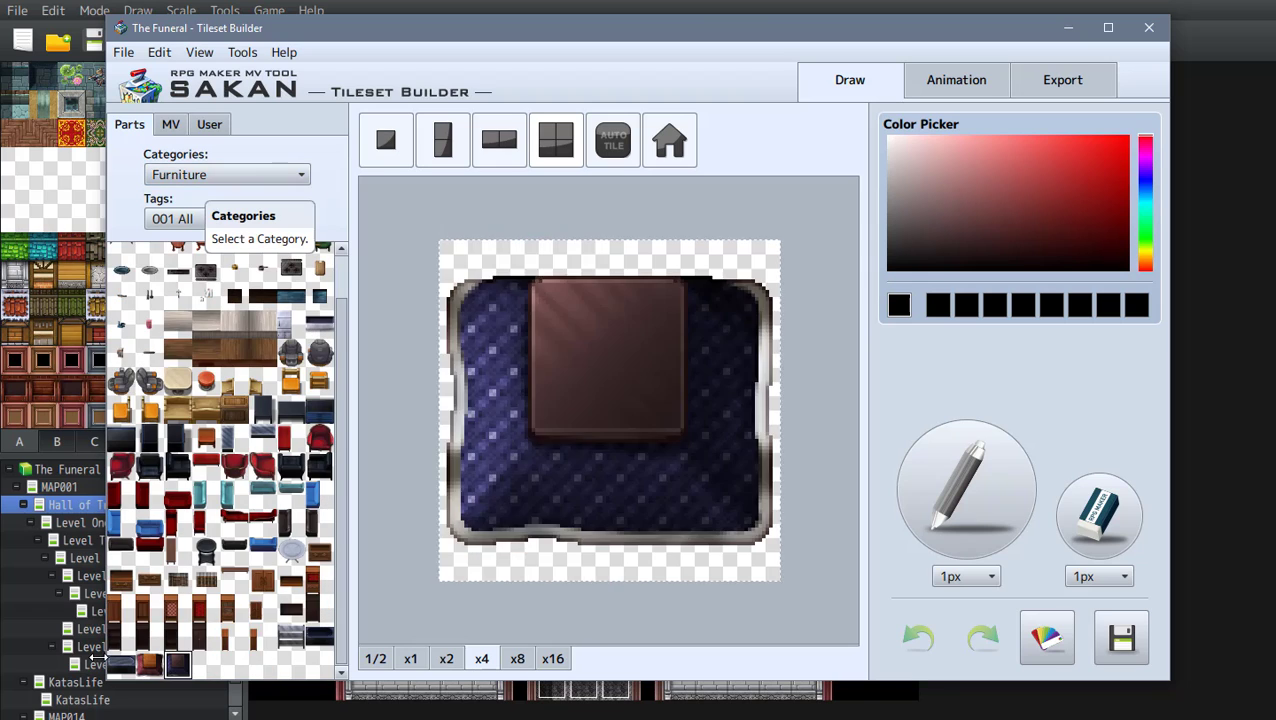
{"action": "left_click", "coordinate": [121, 664]}
{"action": "left_click", "coordinate": [292, 550]}
{"action": "left_click", "coordinate": [292, 384]}
{"action": "left_click", "coordinate": [291, 352]}
Step: Preview a glassy floor tile from the Ground category
{"action": "left_click", "coordinate": [226, 174]}
{"action": "left_click", "coordinate": [170, 296]}
{"action": "left_click", "coordinate": [121, 397]}
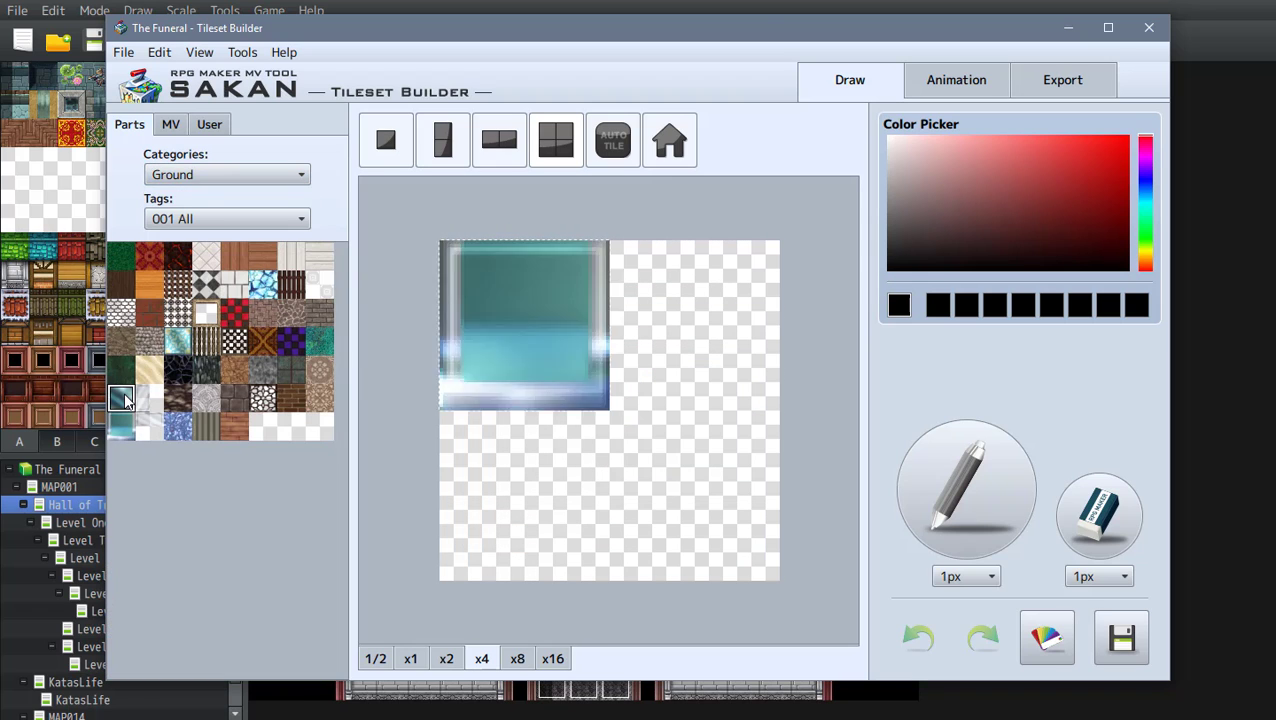
Step: Preview stair, wallpaper and trim parts from the Interior category
{"action": "left_click", "coordinate": [183, 323]}
{"action": "scroll", "coordinate": [231, 178], "scroll_direction": "down", "scroll_amount": 1}
{"action": "left_click", "coordinate": [235, 430]}
{"action": "left_click", "coordinate": [178, 512]}
{"action": "left_click", "coordinate": [318, 511]}
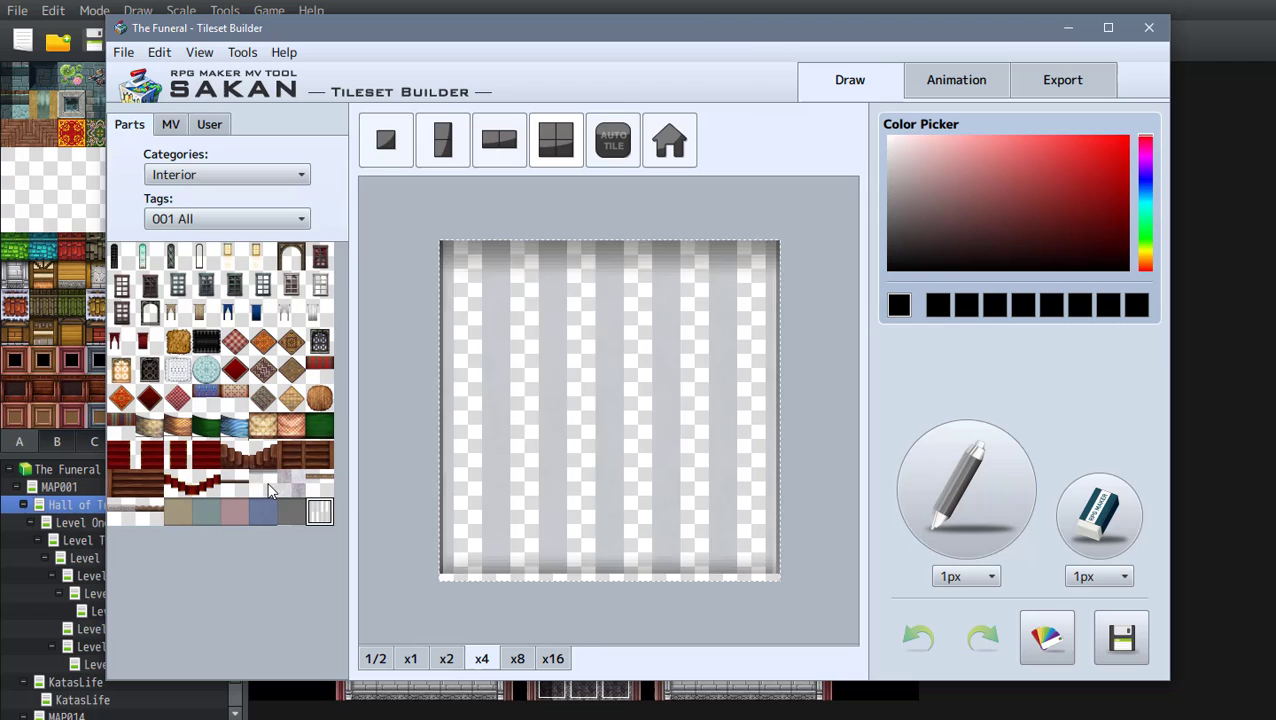
{"action": "left_click", "coordinate": [121, 512]}
Step: Preview the golden typewriter and other parts in the first section of the Mechanical category
{"action": "left_click", "coordinate": [226, 174]}
{"action": "left_click", "coordinate": [206, 300]}
{"action": "left_click", "coordinate": [150, 312]}
{"action": "left_click", "coordinate": [222, 482]}
{"action": "left_click", "coordinate": [149, 595]}
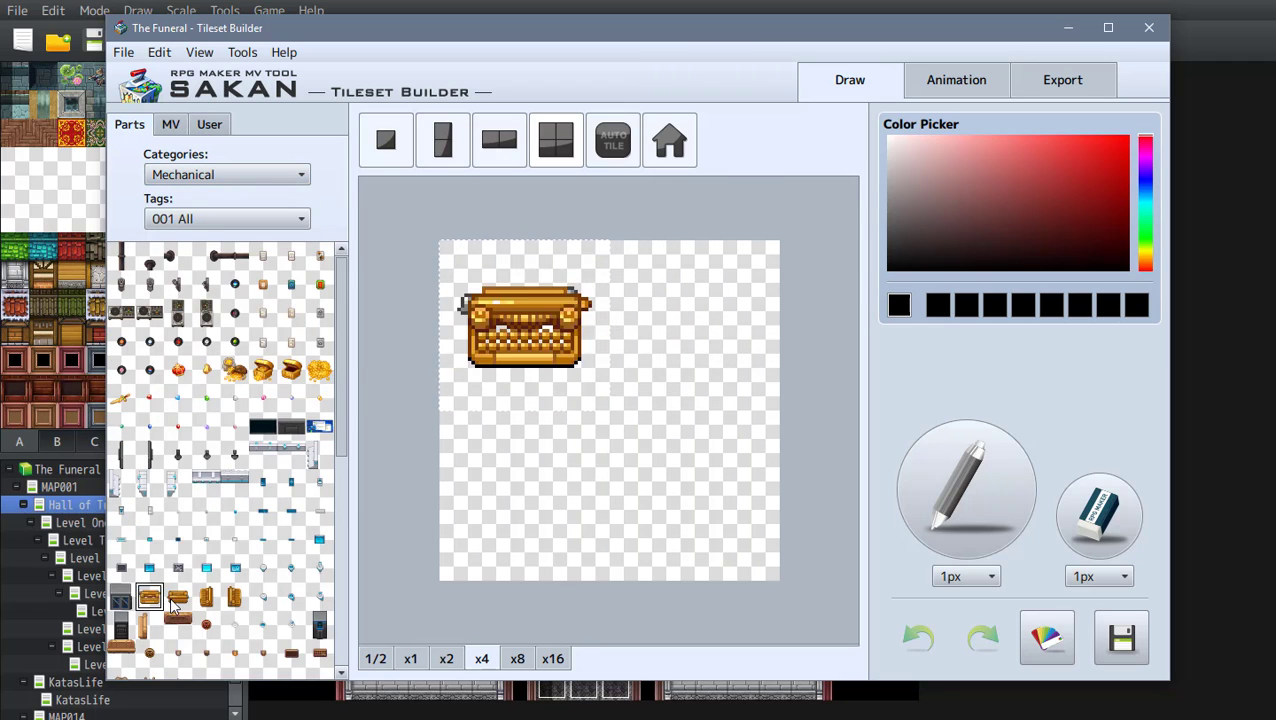
{"action": "left_click", "coordinate": [178, 622]}
{"action": "left_click", "coordinate": [263, 625]}
Step: Preview the wheel and other small parts further down the Mechanical category
{"action": "scroll", "coordinate": [297, 592], "scroll_direction": "down", "scroll_amount": 2}
{"action": "scroll", "coordinate": [298, 592], "scroll_direction": "down", "scroll_amount": 4}
{"action": "left_click", "coordinate": [291, 634]}
{"action": "left_click", "coordinate": [235, 607]}
{"action": "left_click", "coordinate": [149, 609]}
{"action": "left_click", "coordinate": [175, 662]}
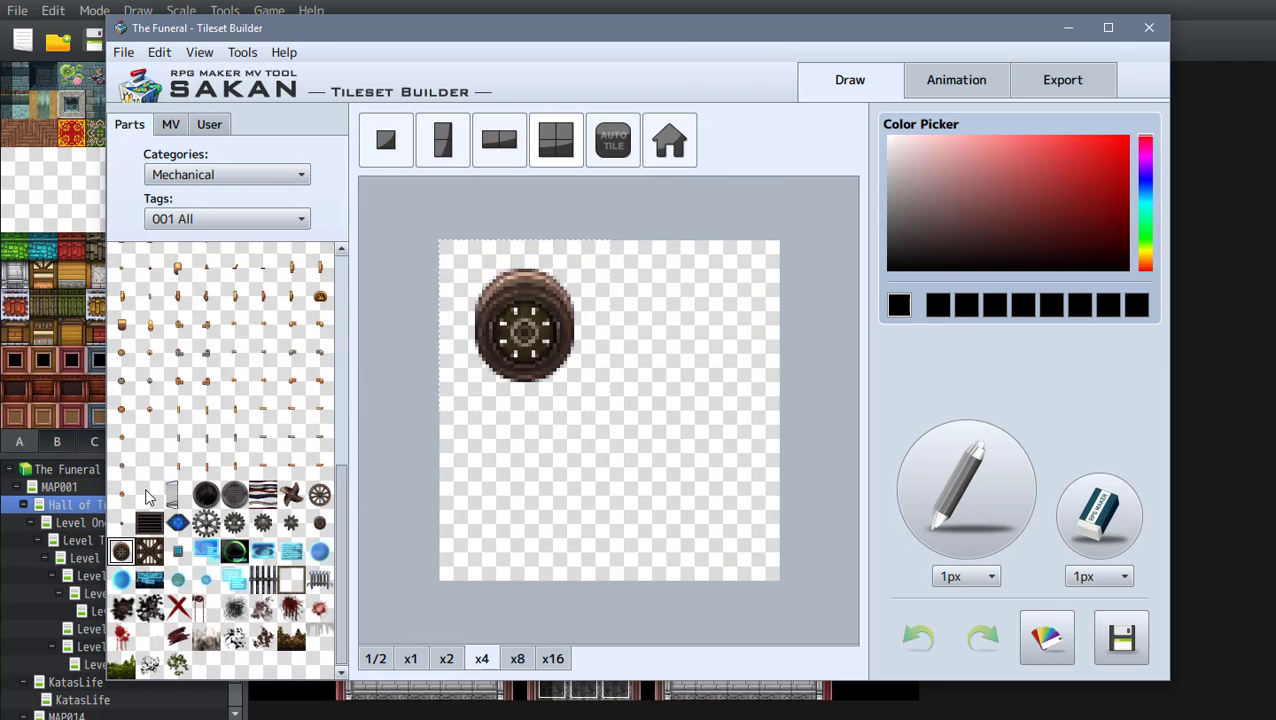
{"action": "left_click", "coordinate": [263, 385]}
{"action": "scroll", "coordinate": [258, 395], "scroll_direction": "up", "scroll_amount": 2}
{"action": "left_click", "coordinate": [235, 437]}
{"action": "left_click", "coordinate": [291, 352]}
Step: Preview the vehicle, vase and flower parts from the Exterior category
{"action": "left_click", "coordinate": [228, 174]}
{"action": "left_click", "coordinate": [234, 362]}
{"action": "left_click", "coordinate": [317, 424]}
{"action": "left_click", "coordinate": [172, 453]}
{"action": "left_click", "coordinate": [122, 367]}
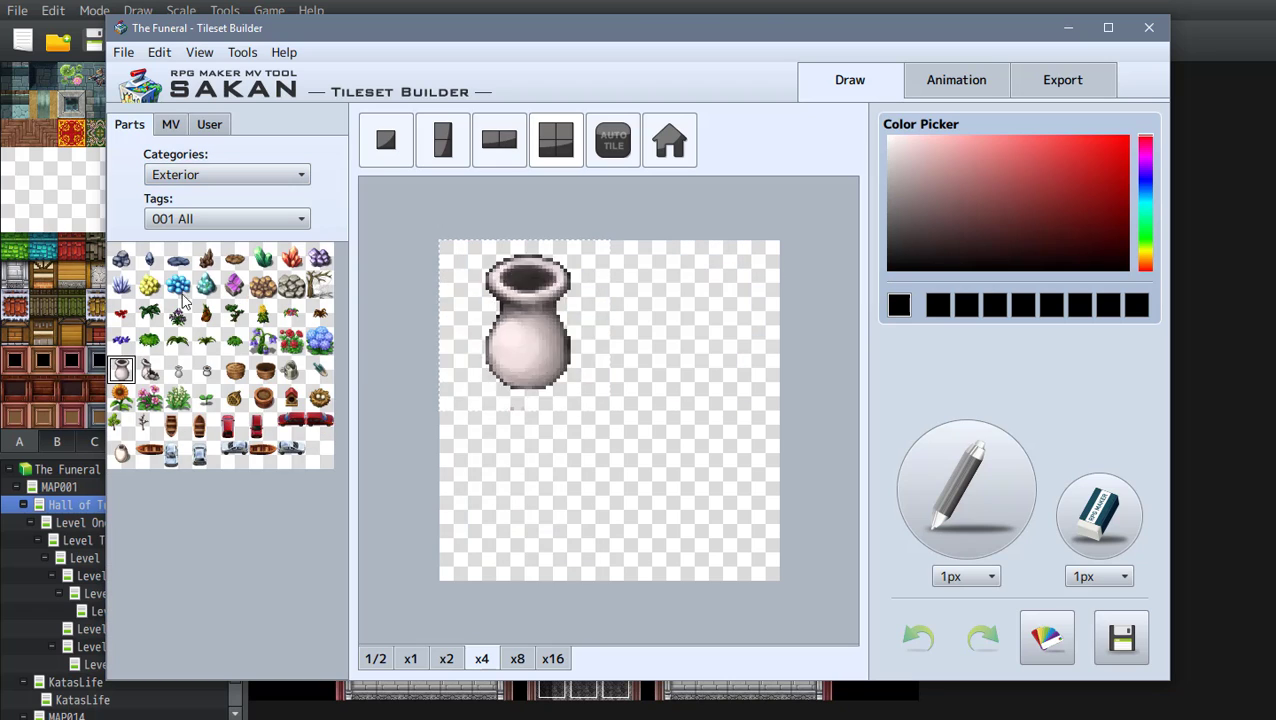
{"action": "left_click", "coordinate": [263, 341]}
Step: Preview the gun and the pink cloth roll from the Shop category
{"action": "left_click", "coordinate": [228, 174]}
{"action": "left_click", "coordinate": [208, 380]}
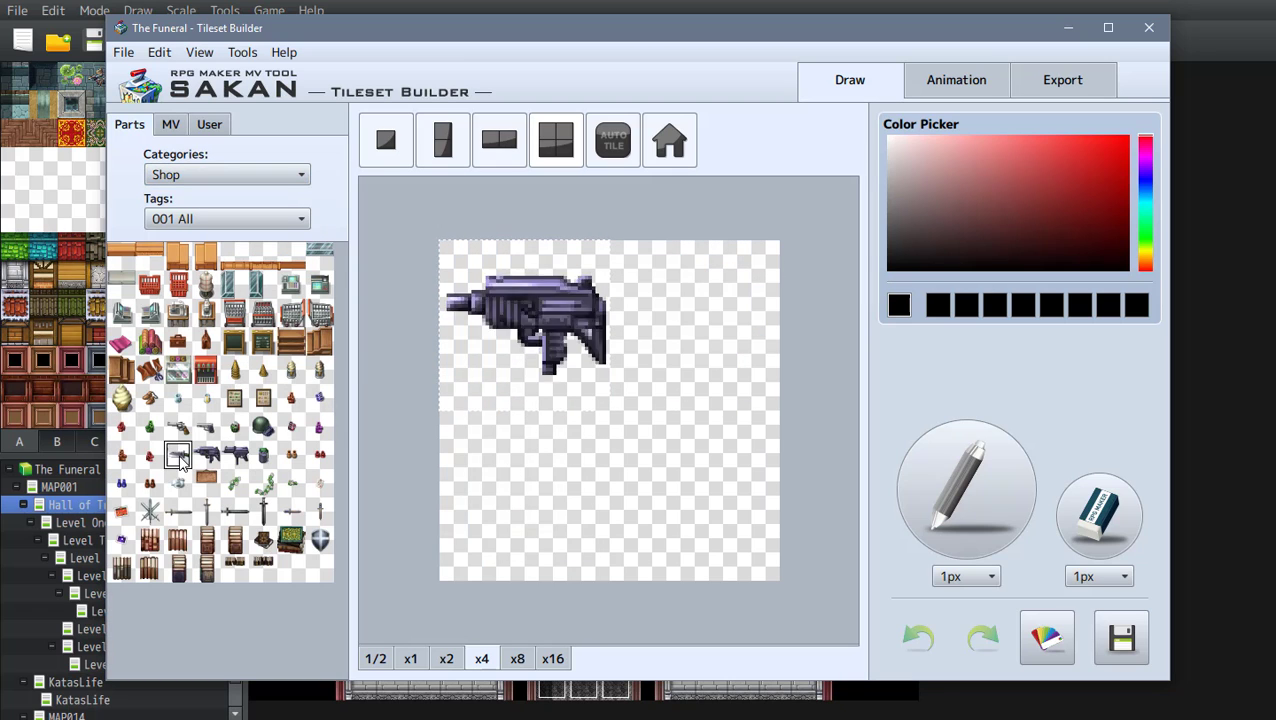
{"action": "left_click", "coordinate": [121, 343]}
Step: Look through the MV tilesets and the User parts, then return to the built-in parts library
{"action": "left_click", "coordinate": [170, 124]}
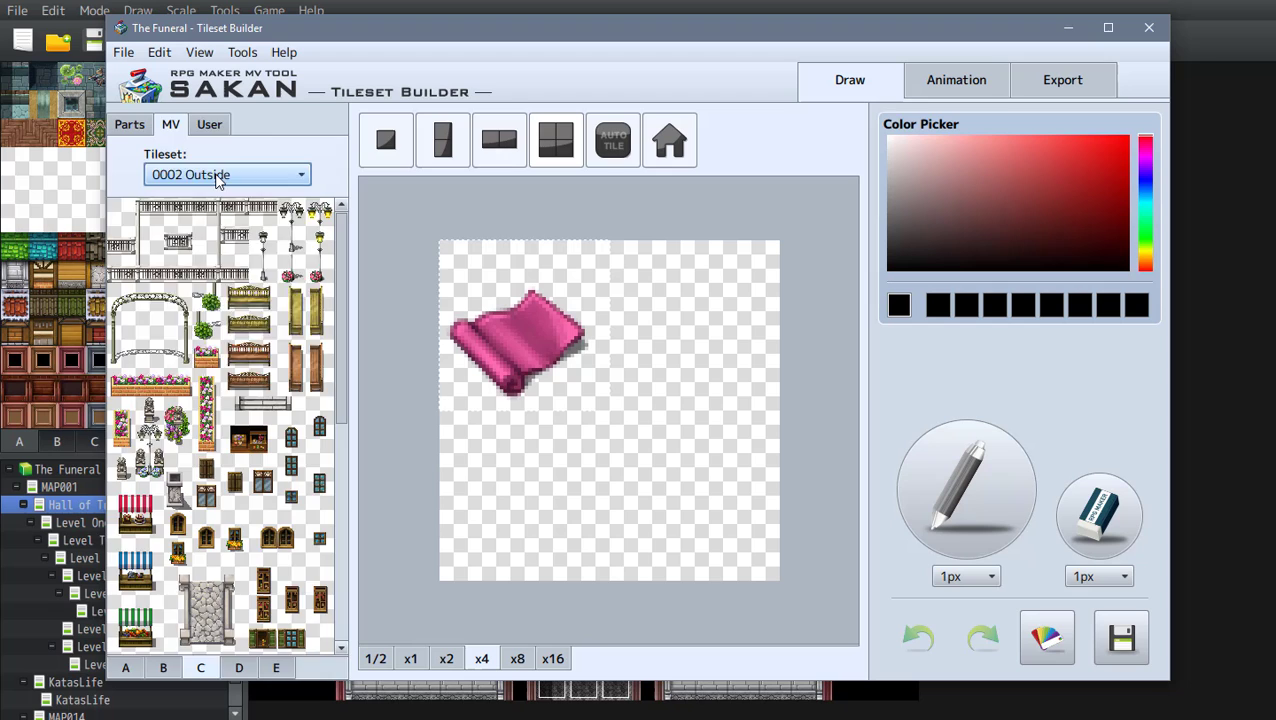
{"action": "left_click", "coordinate": [209, 124]}
{"action": "left_click", "coordinate": [129, 124]}
Step: Preview portraits, a clock, a wooden pole and other Decorations parts on a single-tile canvas
{"action": "left_click", "coordinate": [386, 140]}
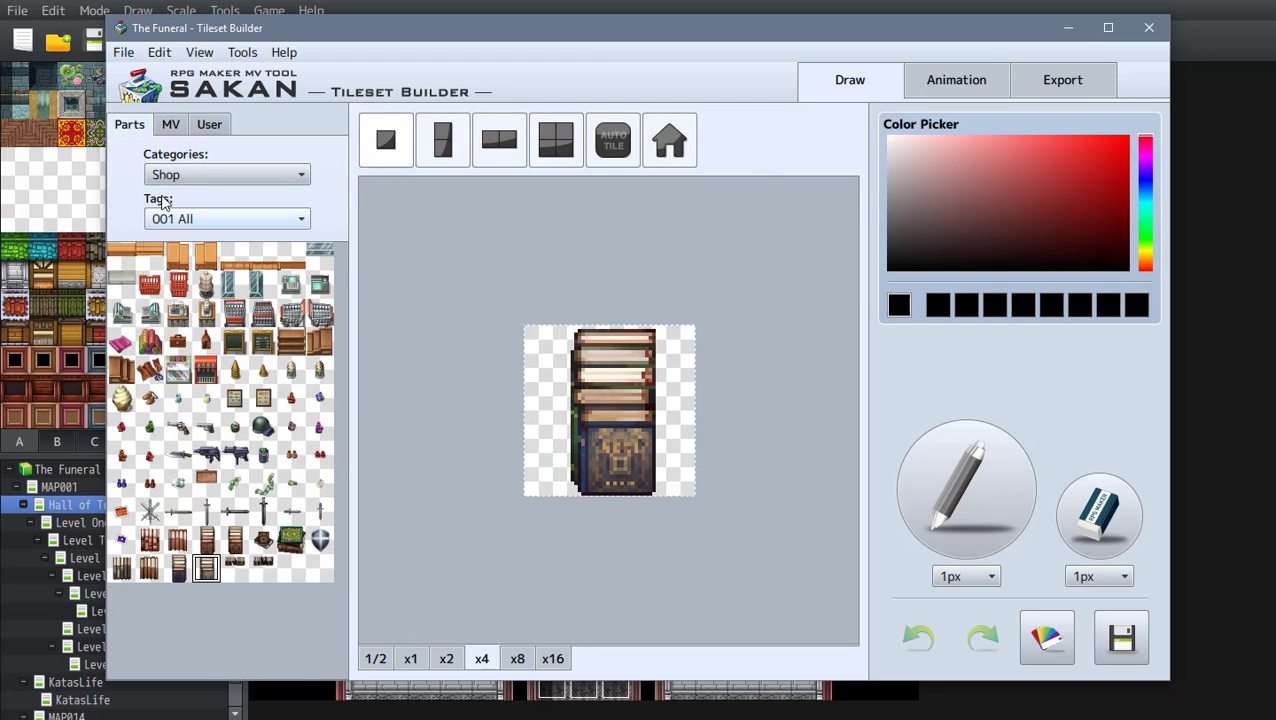
{"action": "scroll", "coordinate": [192, 175], "scroll_direction": "down", "scroll_amount": 1}
{"action": "scroll", "coordinate": [340, 497], "scroll_direction": "down", "scroll_amount": 2}
{"action": "left_click", "coordinate": [261, 531]}
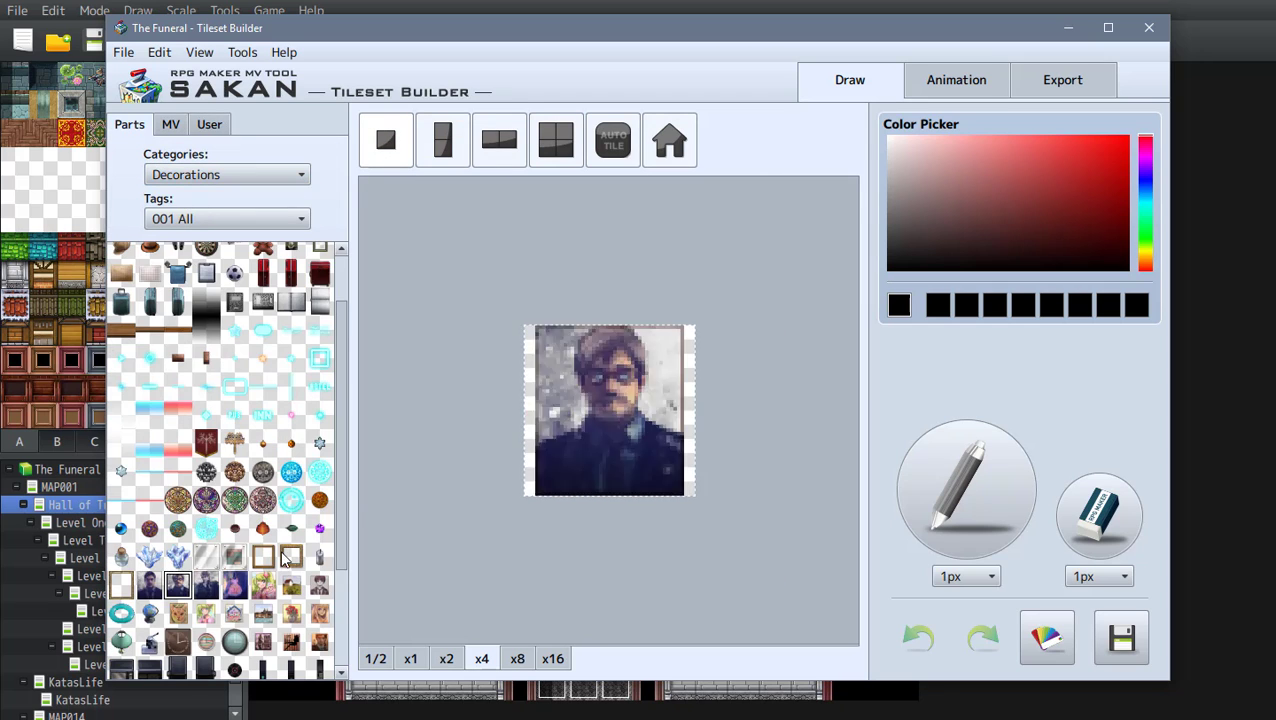
{"action": "scroll", "coordinate": [261, 531], "scroll_direction": "down", "scroll_amount": 2}
{"action": "left_click", "coordinate": [234, 494]}
{"action": "left_click", "coordinate": [263, 635]}
{"action": "left_click", "coordinate": [263, 663]}
{"action": "left_click", "coordinate": [149, 634]}
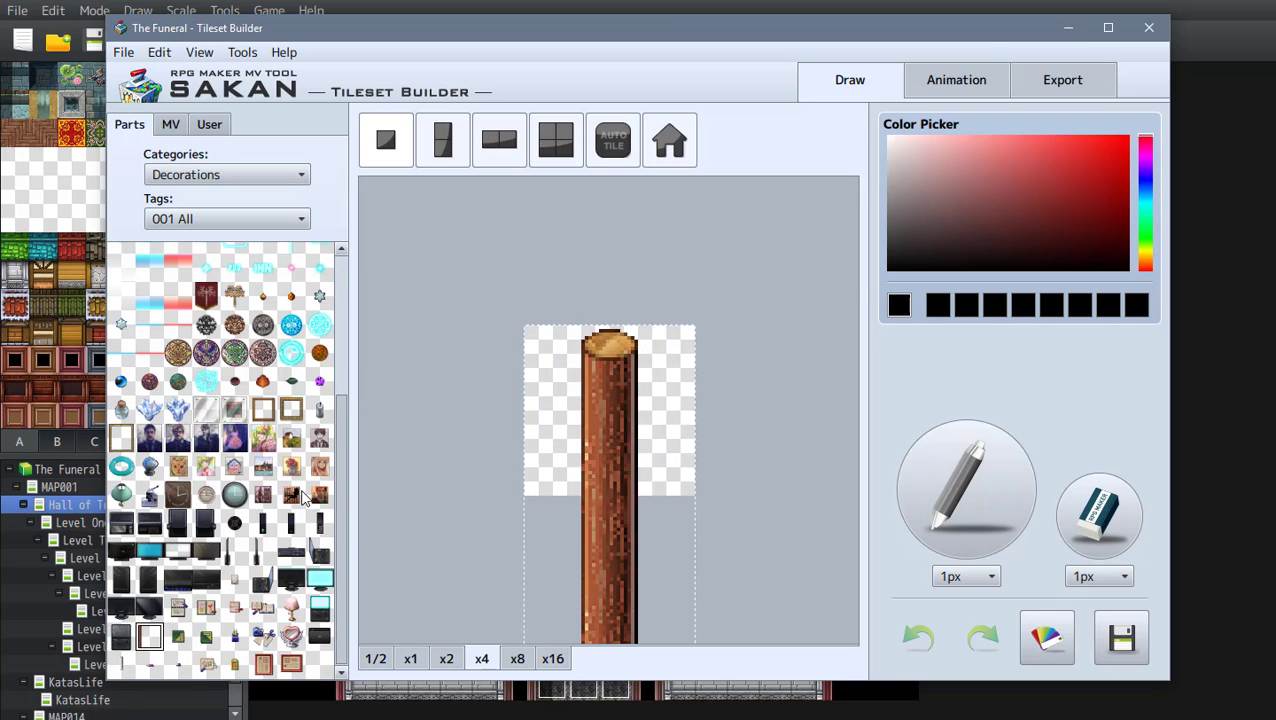
Step: Preview the red locker, the wreath and other Decorations parts at x1 view size
{"action": "left_click", "coordinate": [319, 381]}
{"action": "left_click", "coordinate": [410, 658]}
{"action": "scroll", "coordinate": [281, 415], "scroll_direction": "up", "scroll_amount": 3}
{"action": "left_click", "coordinate": [121, 331]}
{"action": "scroll", "coordinate": [281, 415], "scroll_direction": "up", "scroll_amount": 1}
{"action": "left_click", "coordinate": [262, 341]}
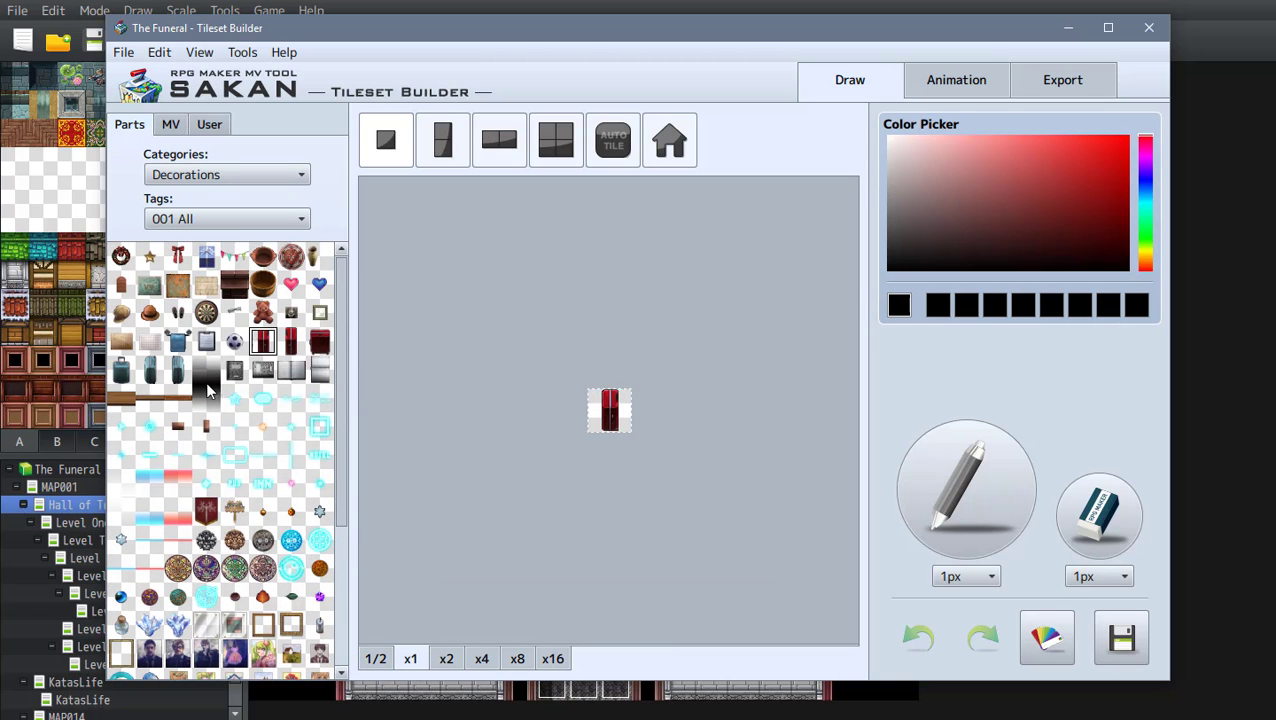
{"action": "left_click", "coordinate": [120, 256]}
{"action": "scroll", "coordinate": [265, 560], "scroll_direction": "down", "scroll_amount": 5}
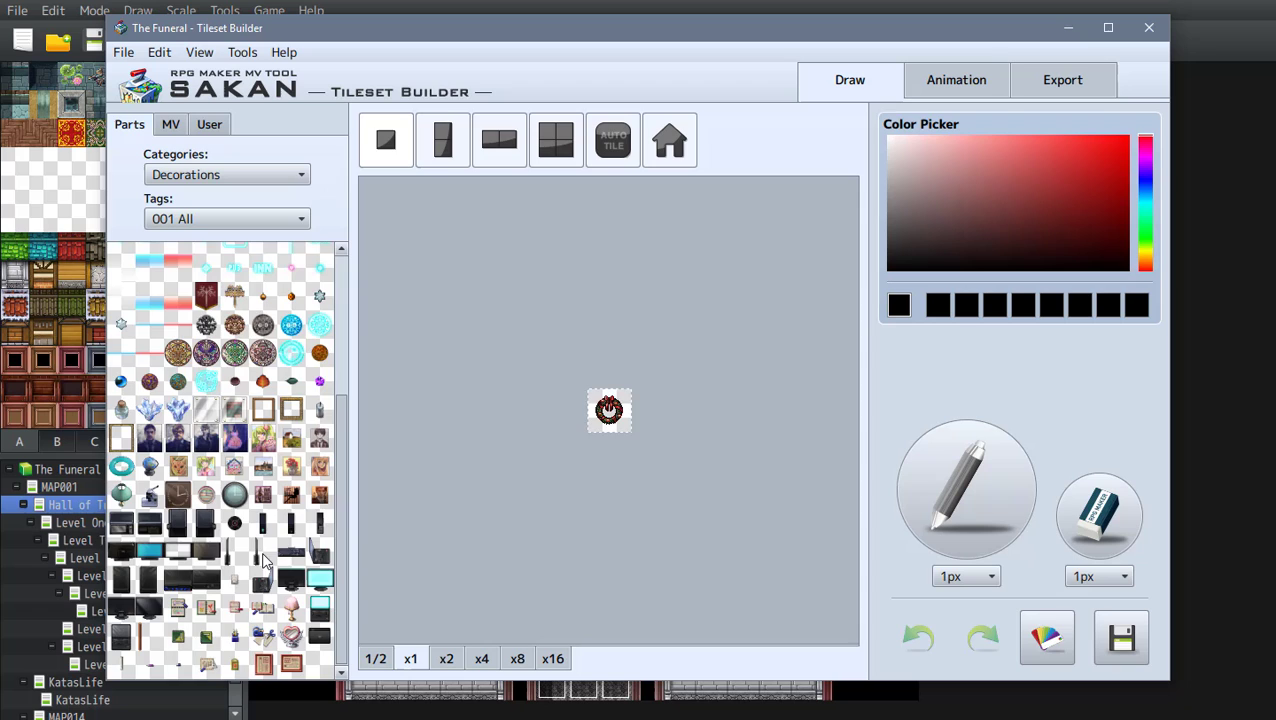
{"action": "scroll", "coordinate": [287, 370], "scroll_direction": "up", "scroll_amount": 5}
Step: Preview the dark Bedroom Furniture headboard part on the two-by-two, autotile and house canvas types
{"action": "left_click", "coordinate": [204, 176]}
{"action": "left_click", "coordinate": [202, 209]}
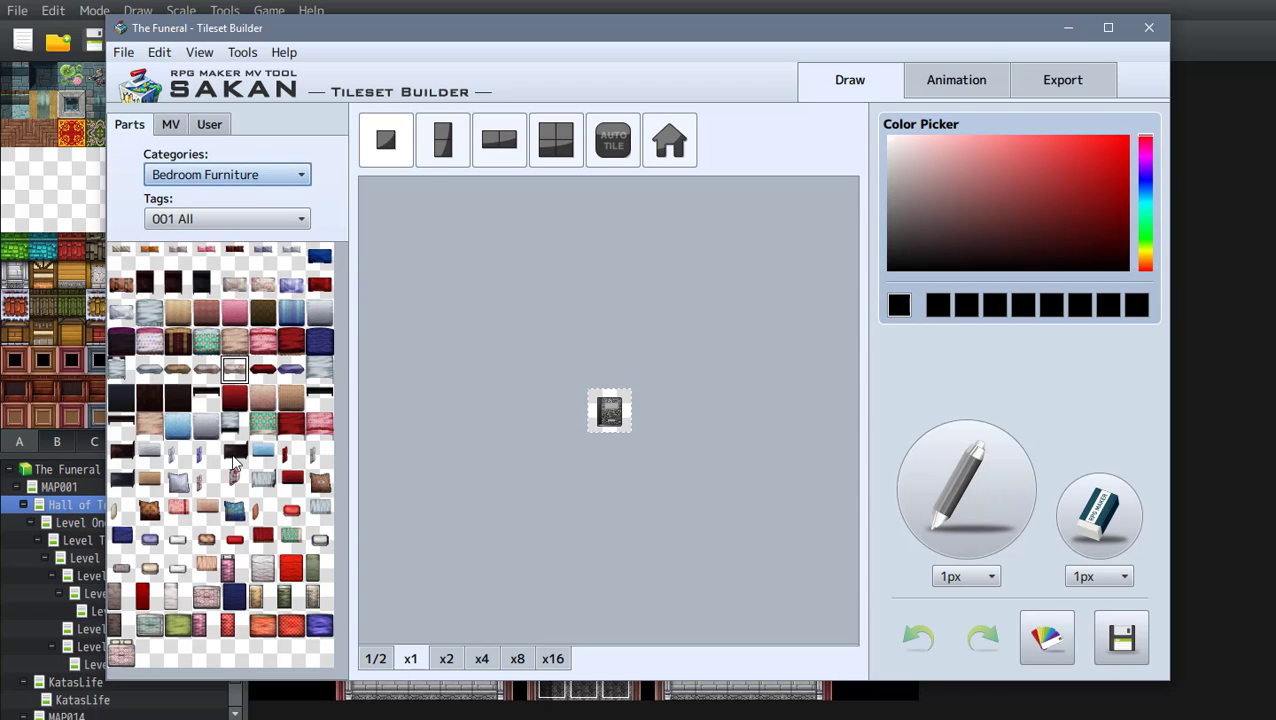
{"action": "left_click", "coordinate": [235, 453]}
{"action": "left_click", "coordinate": [554, 141]}
{"action": "left_click", "coordinate": [612, 140]}
{"action": "left_click", "coordinate": [666, 140]}
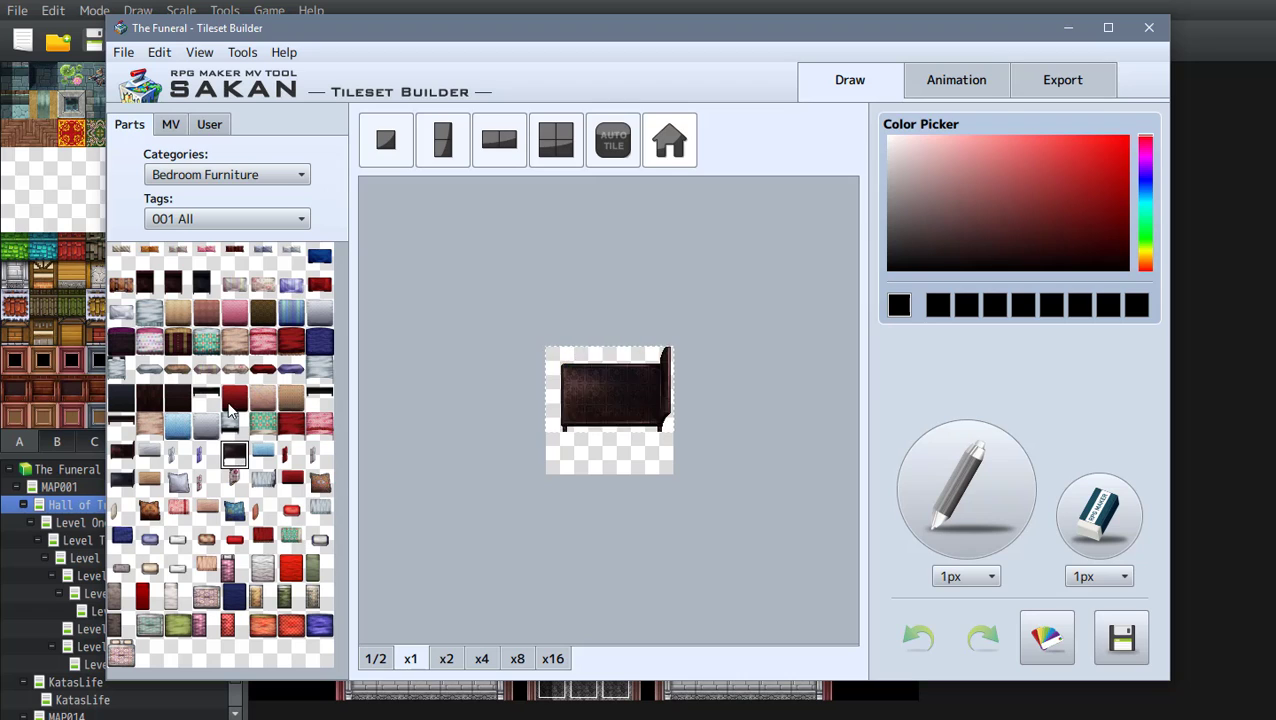
Step: Try different color and brightness adjustments on the dark bed part, and clear them
{"action": "left_click", "coordinate": [148, 283]}
{"action": "left_click", "coordinate": [1047, 637]}
{"action": "left_click", "coordinate": [770, 119]}
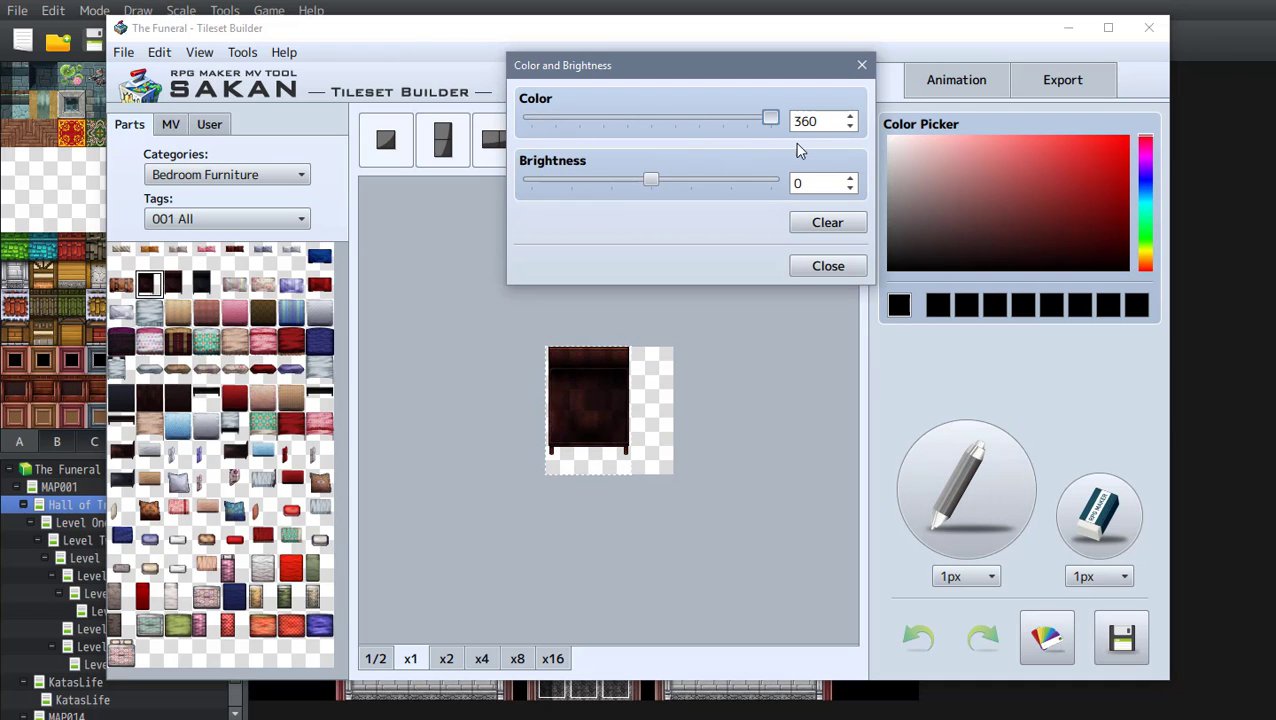
{"action": "left_click_drag", "start_coordinate": [770, 119], "coordinate": [522, 120]}
{"action": "left_click_drag", "start_coordinate": [651, 179], "coordinate": [666, 179]}
{"action": "left_click_drag", "start_coordinate": [522, 119], "coordinate": [752, 142]}
{"action": "left_click", "coordinate": [816, 230]}
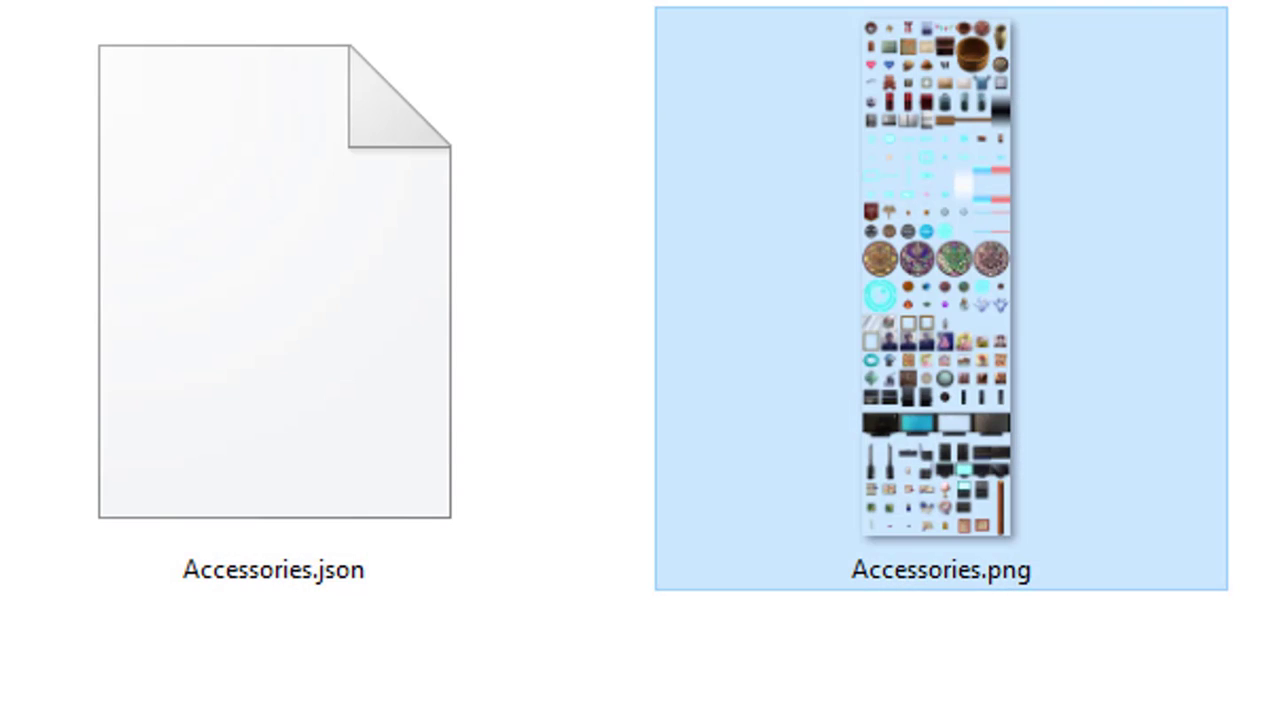
Step: Read the blog tutorial's instructions for adding an MV tool from its folder, and minimize the browser
{"action": "key", "text": "BackSpace"}
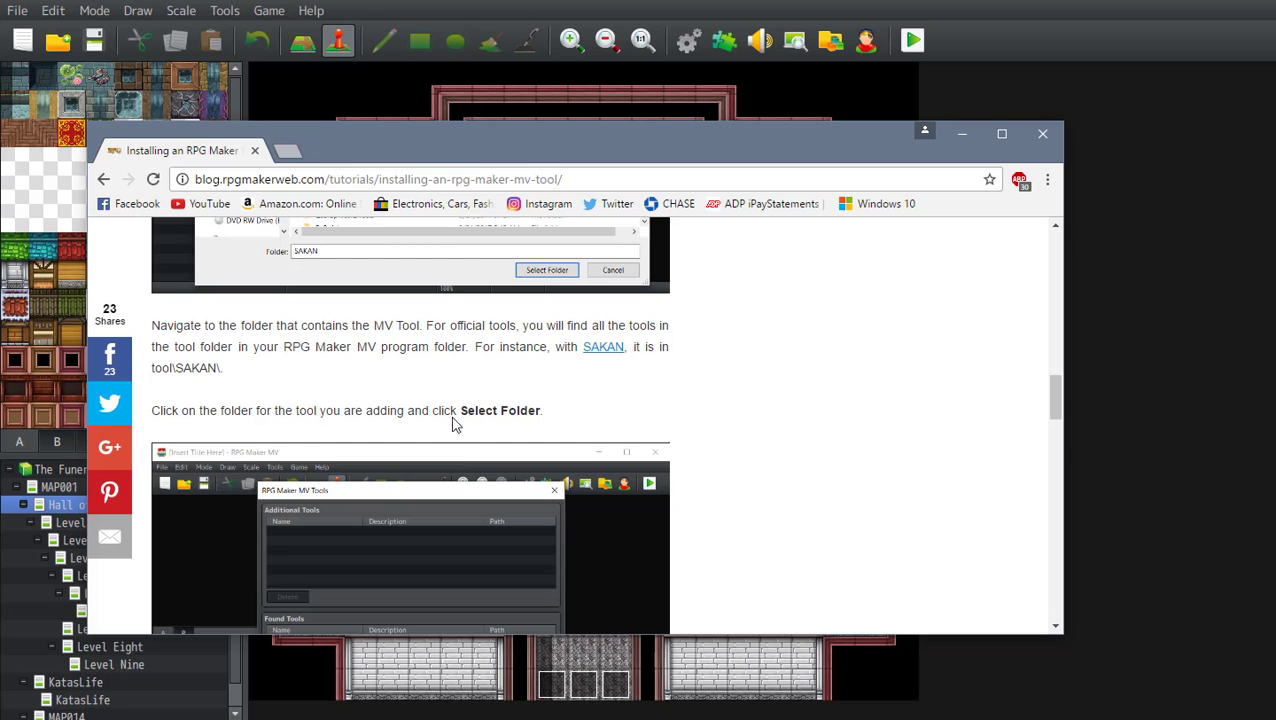
{"action": "scroll", "coordinate": [445, 404], "scroll_direction": "down", "scroll_amount": 5}
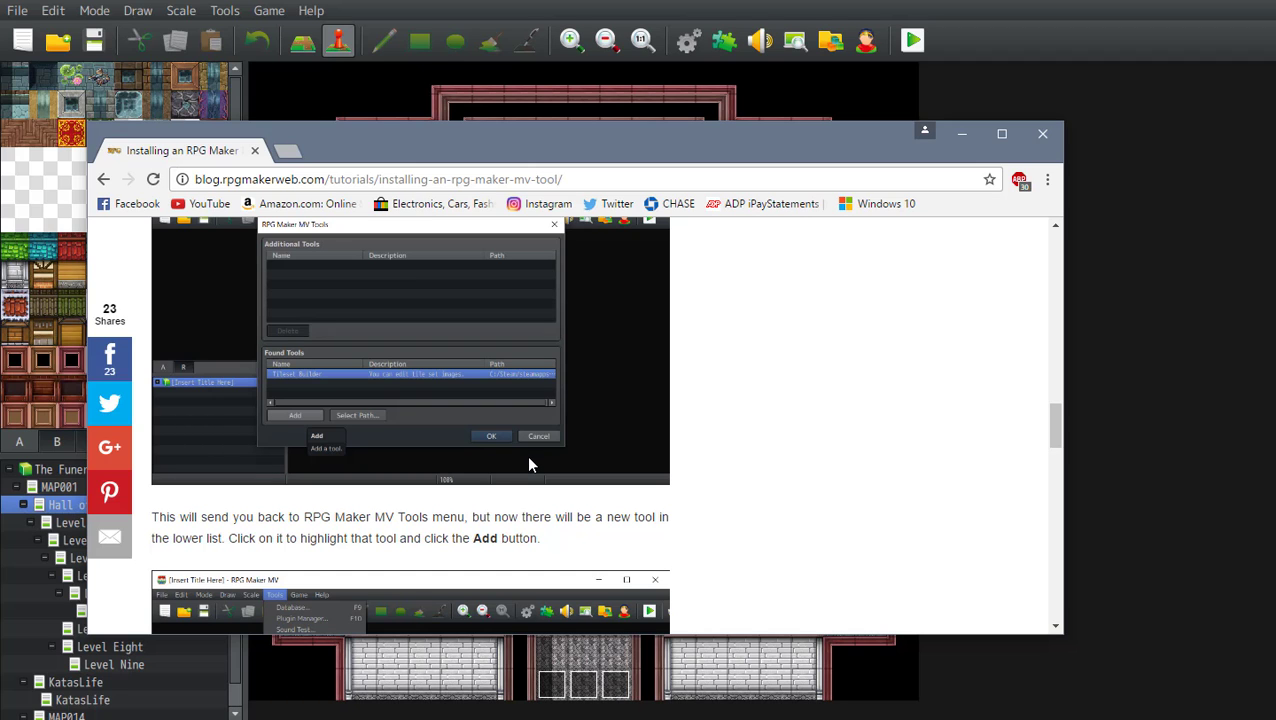
{"action": "left_click", "coordinate": [961, 133]}
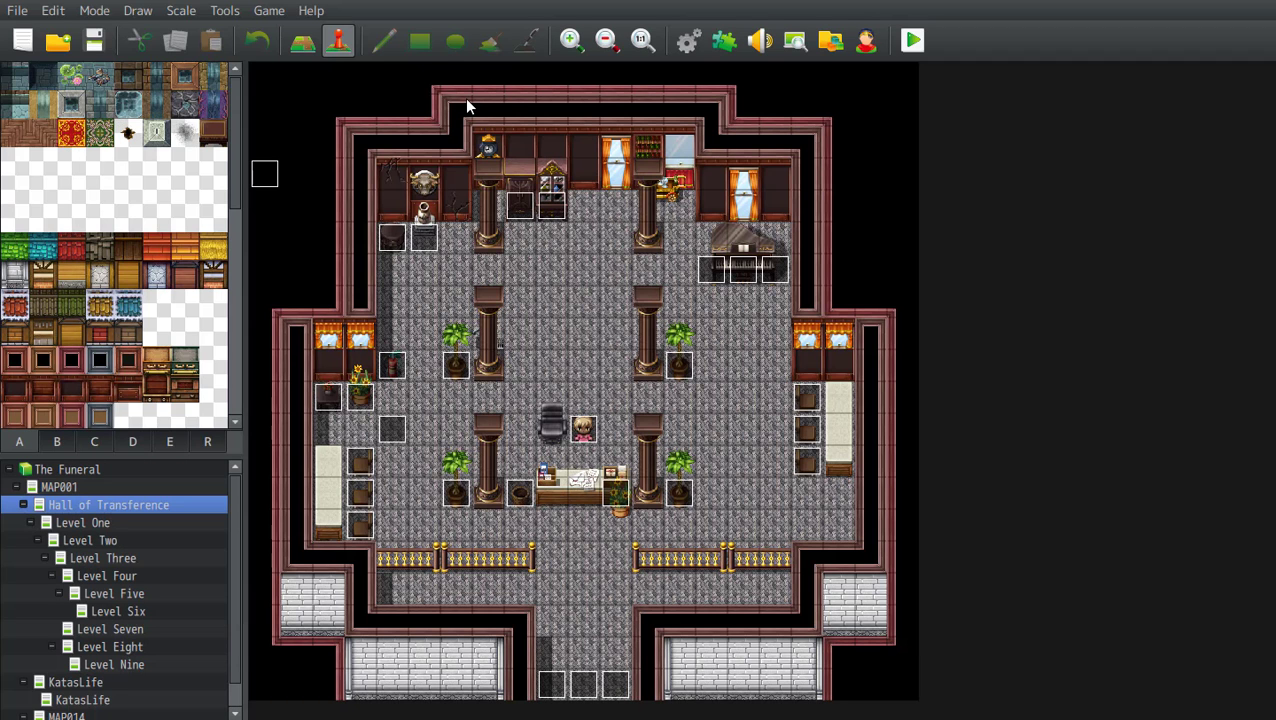
Step: In the RPG Maker MV Tools settings, set the search path to the tool\SAKAN folder
{"action": "left_click", "coordinate": [238, 10]}
{"action": "left_click", "coordinate": [285, 161]}
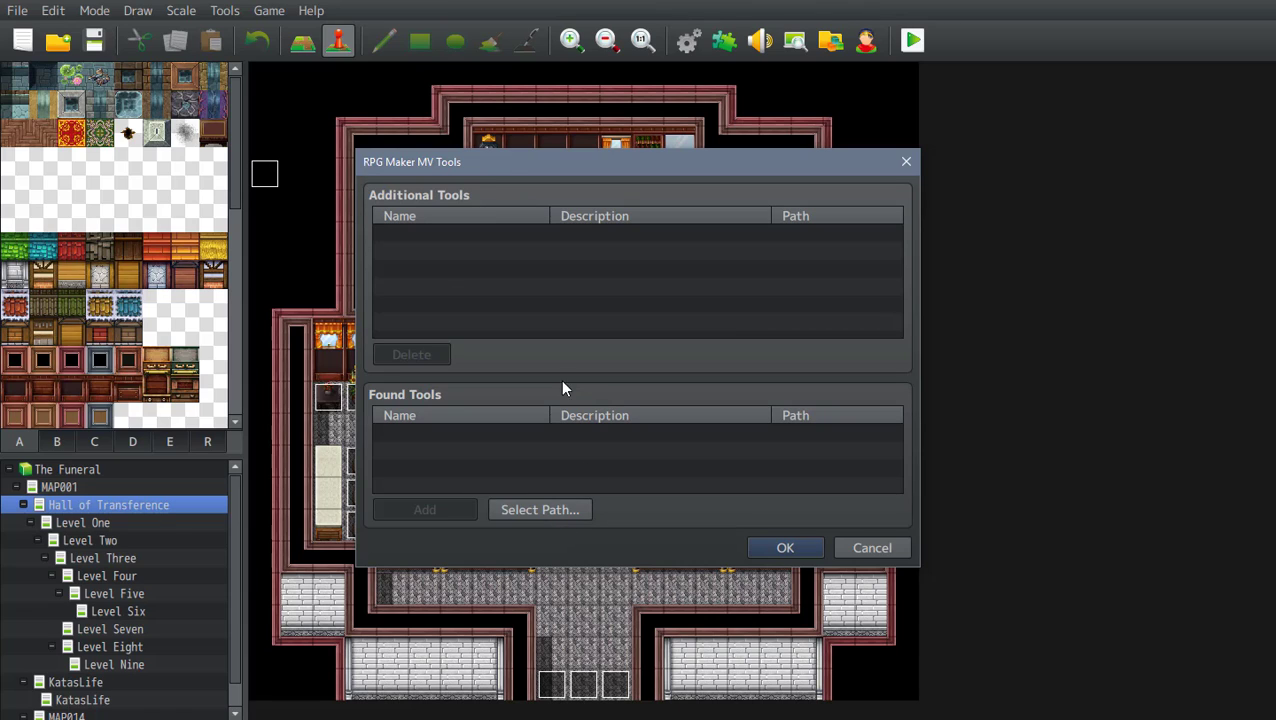
{"action": "left_click", "coordinate": [548, 512]}
{"action": "scroll", "coordinate": [548, 390], "scroll_direction": "down", "scroll_amount": 5}
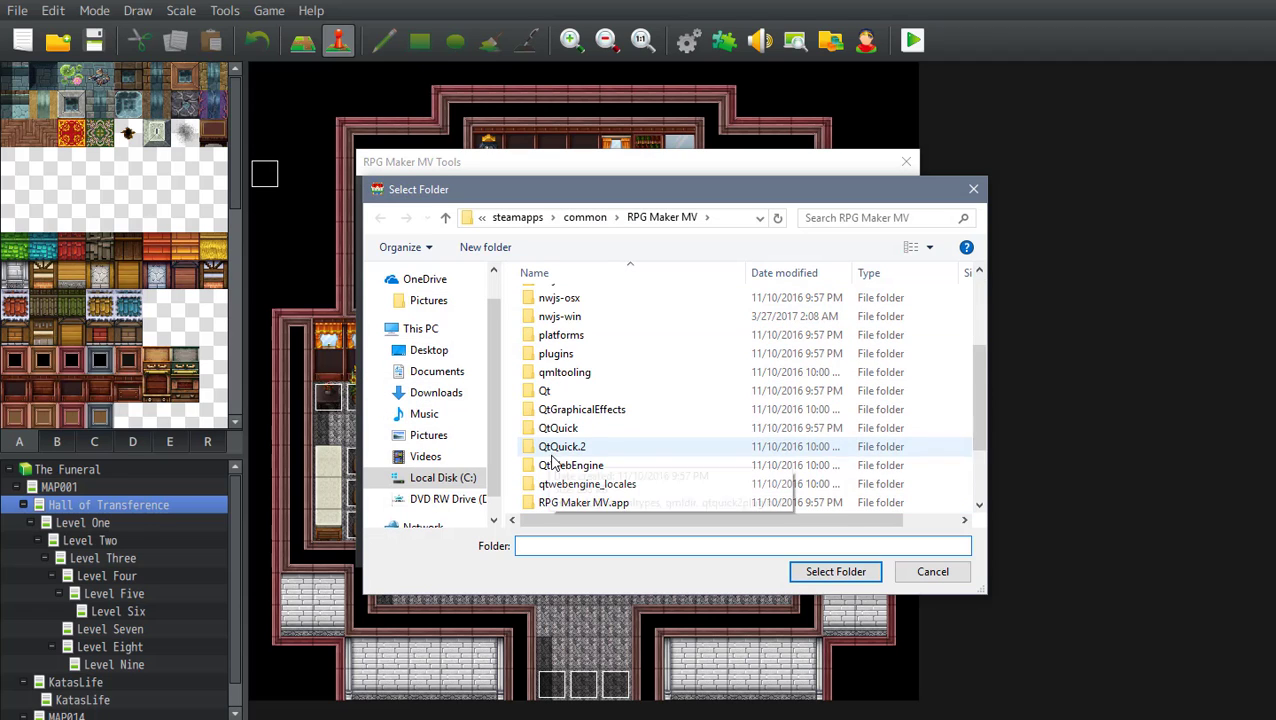
{"action": "double_click", "coordinate": [560, 402]}
{"action": "left_click", "coordinate": [560, 299]}
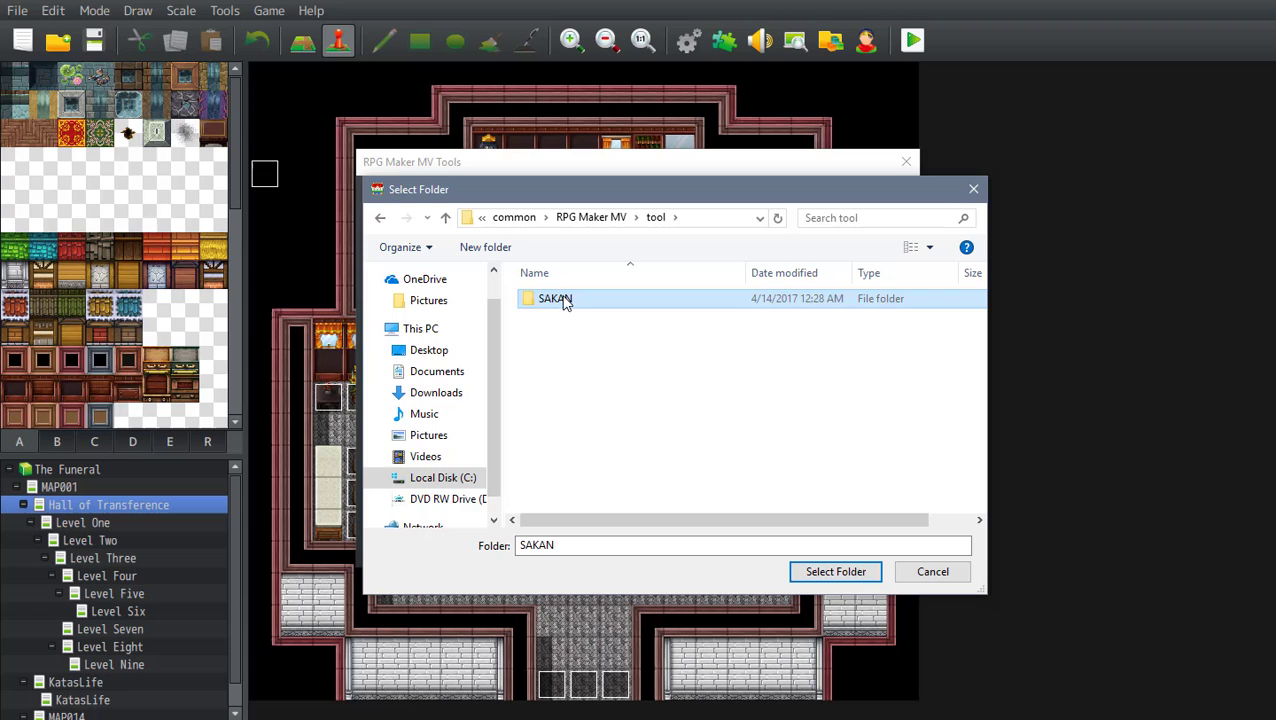
{"action": "left_click", "coordinate": [836, 571]}
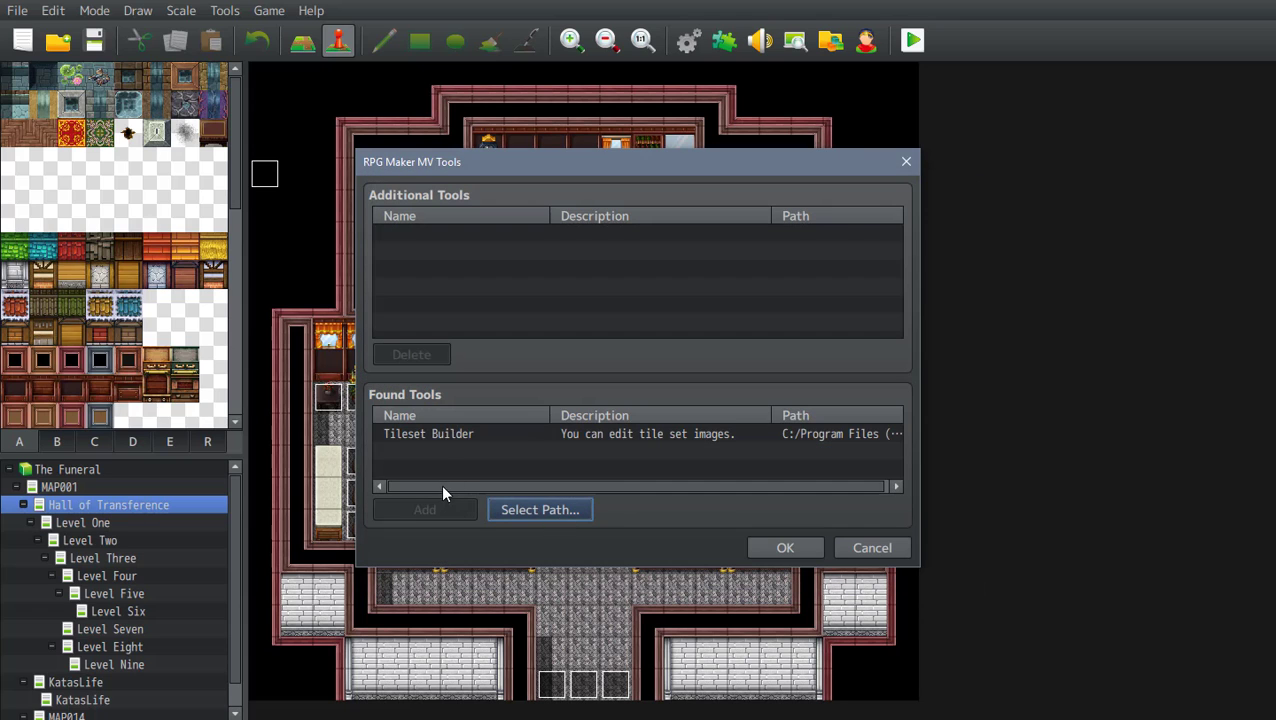
Step: Add the found Tileset Builder to the additional tools and confirm the settings
{"action": "left_click", "coordinate": [424, 434]}
{"action": "left_click", "coordinate": [434, 504]}
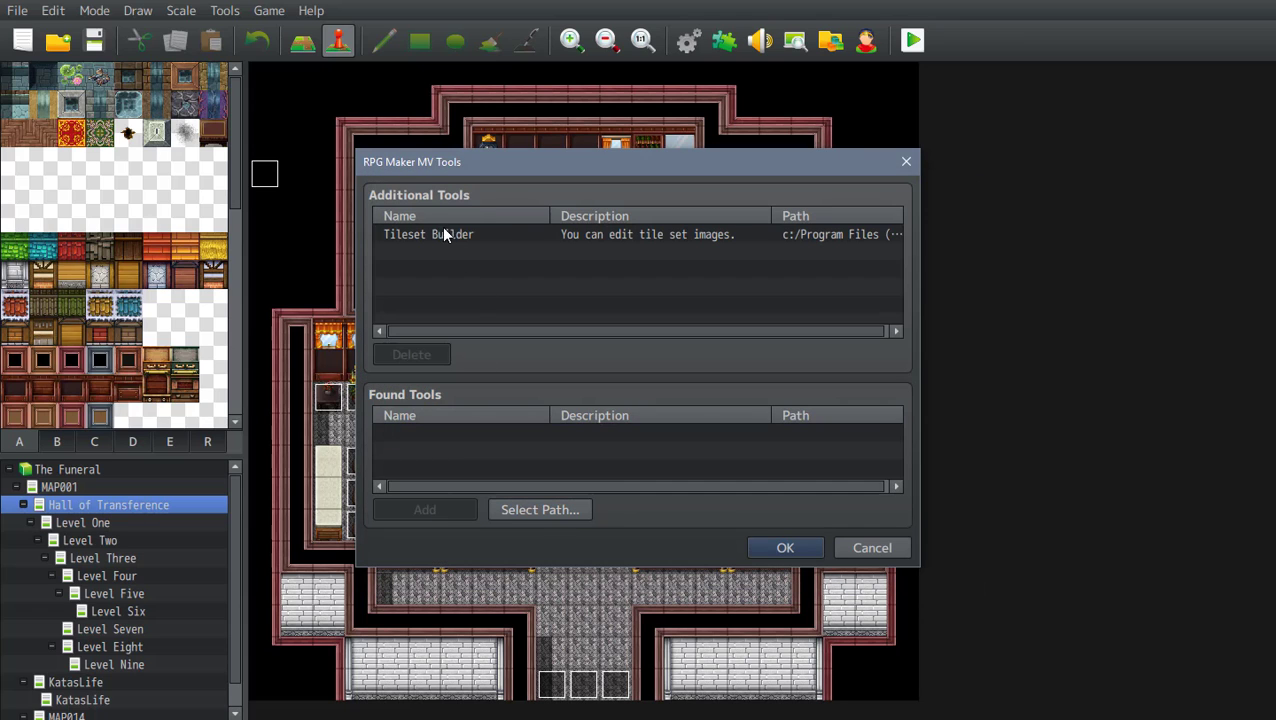
{"action": "left_click", "coordinate": [785, 548]}
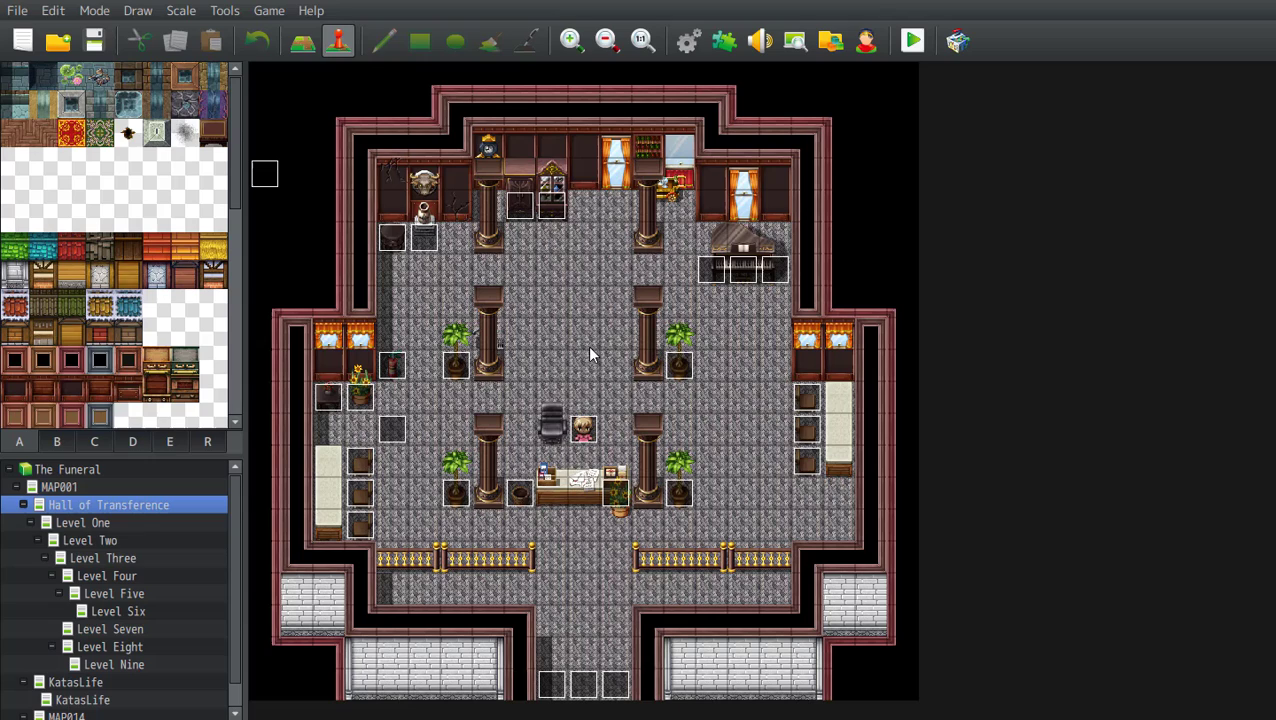
Step: Launch the Tileset Builder from the map editor and look through its MV tilesets, including 0002 Outside
{"action": "left_click", "coordinate": [966, 48]}
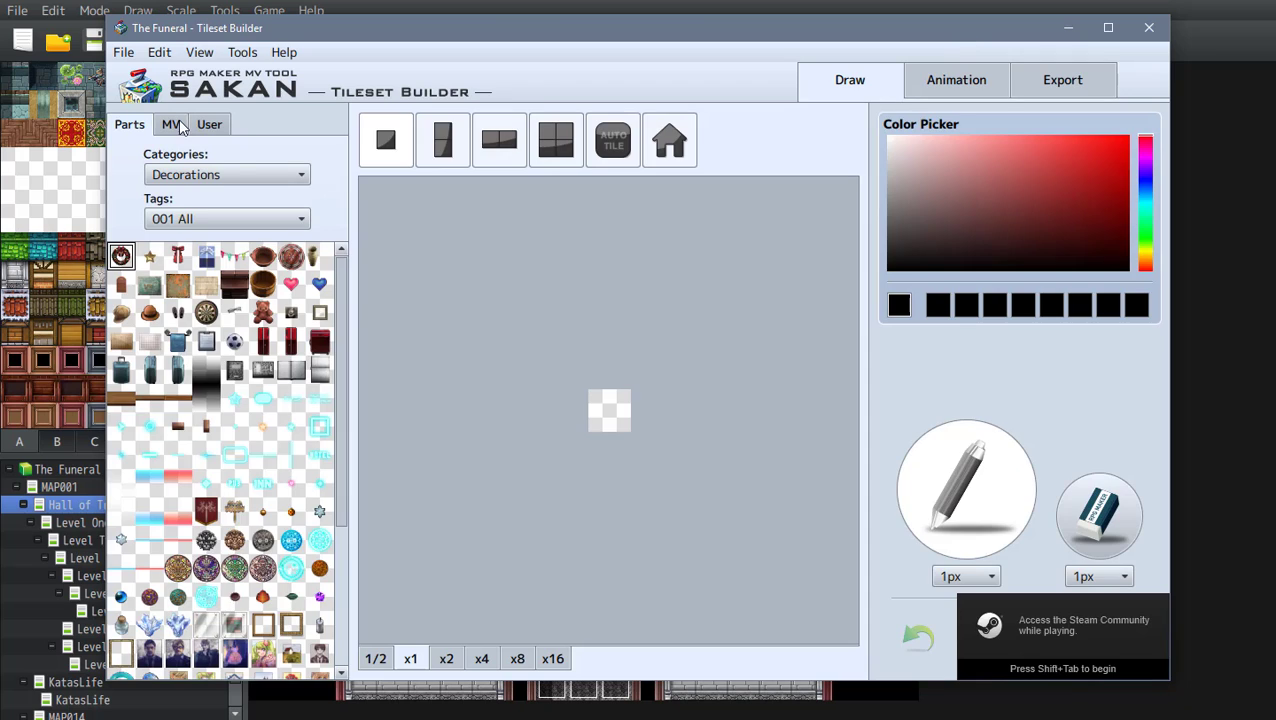
{"action": "left_click", "coordinate": [171, 124]}
{"action": "left_click", "coordinate": [207, 125]}
{"action": "left_click", "coordinate": [170, 125]}
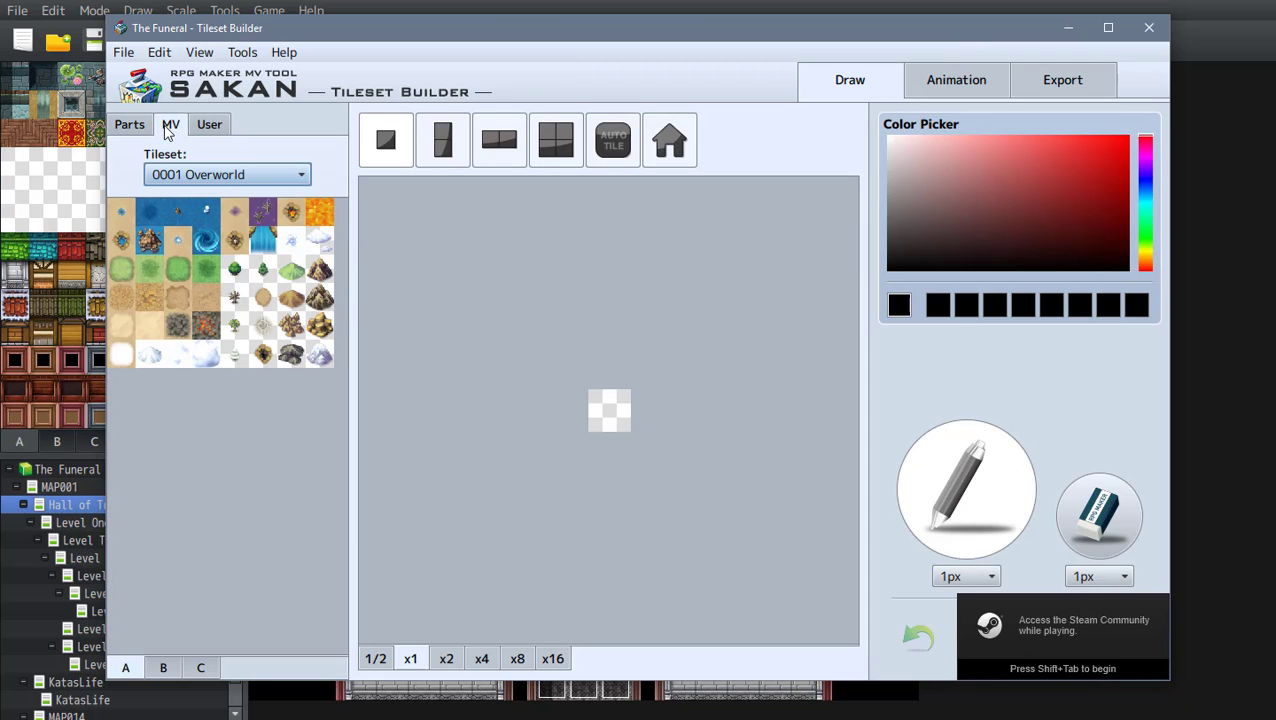
{"action": "left_click", "coordinate": [222, 175]}
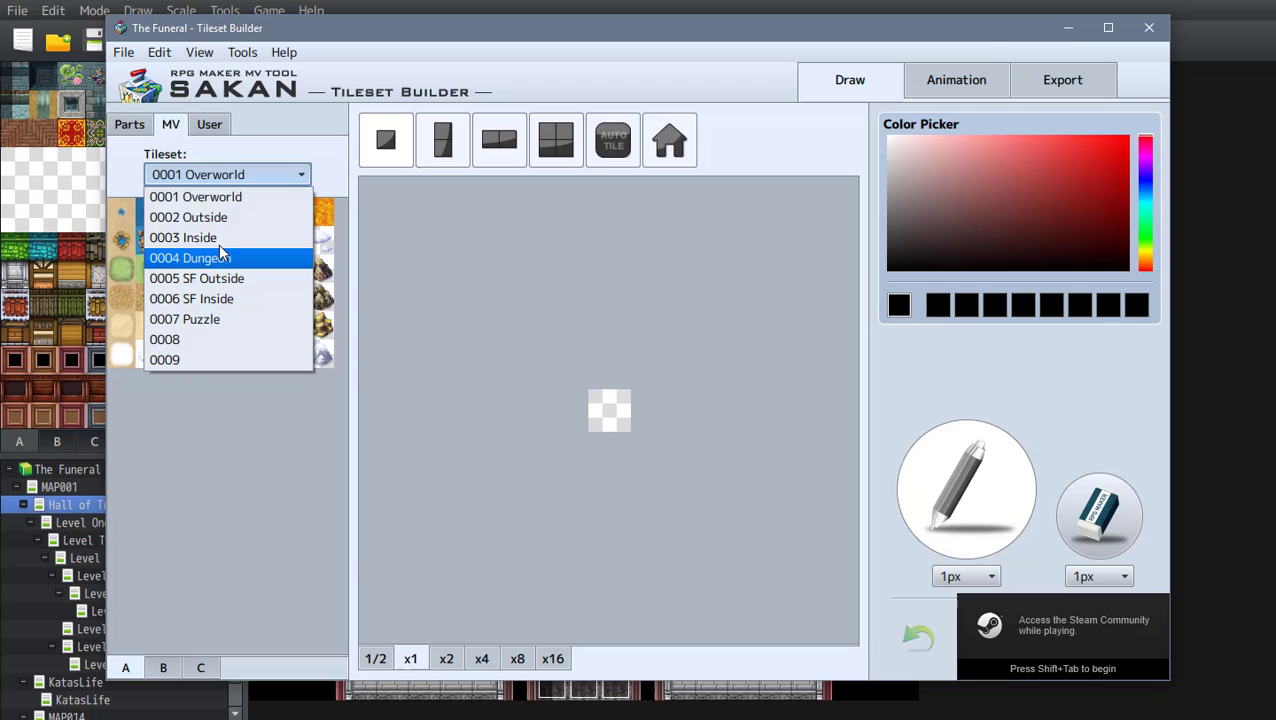
{"action": "left_click", "coordinate": [221, 126]}
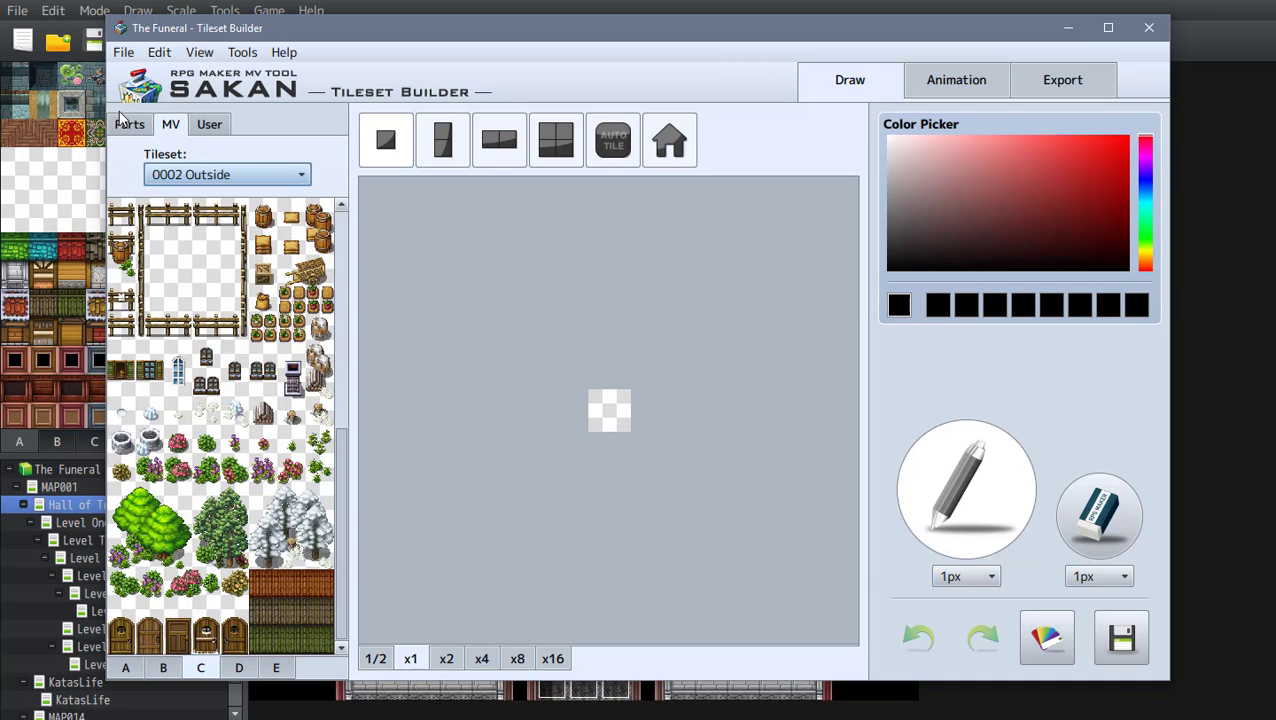
Step: Return to the Decorations parts and preview several of them, such as the green-haired portrait and the tape and scissors, at x4
{"action": "left_click", "coordinate": [132, 127]}
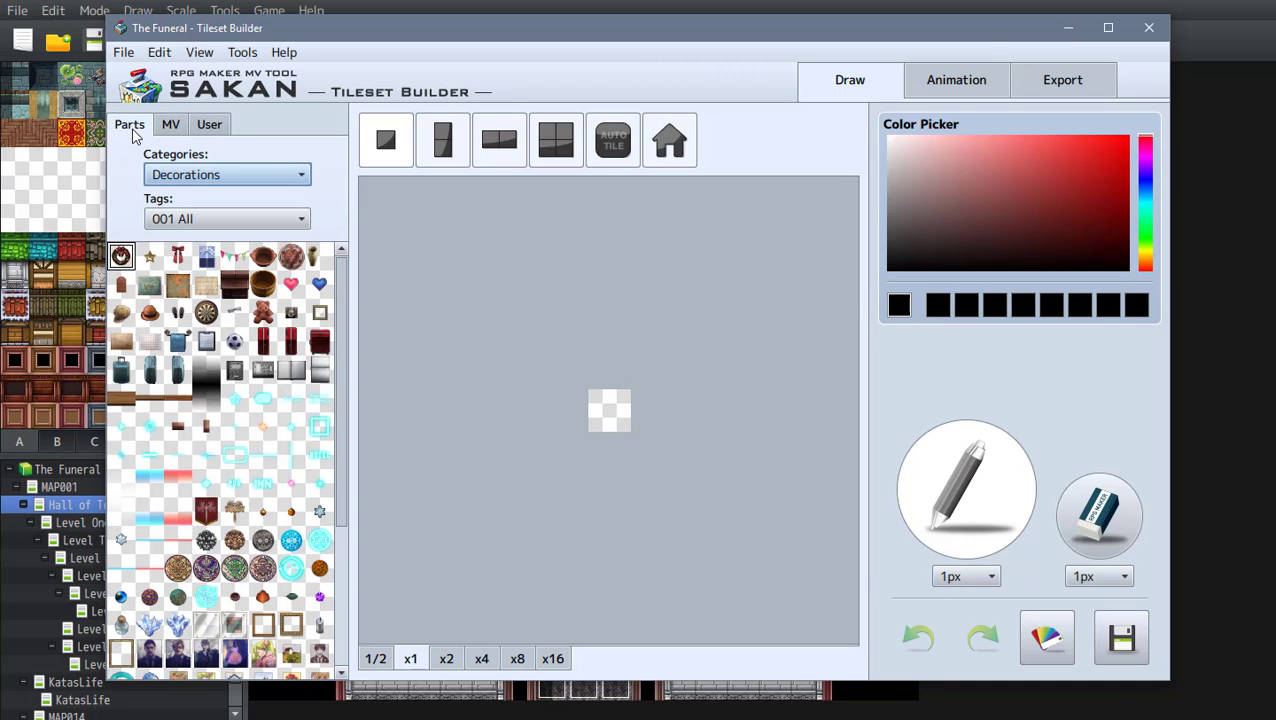
{"action": "left_click", "coordinate": [447, 659]}
{"action": "left_click", "coordinate": [484, 660]}
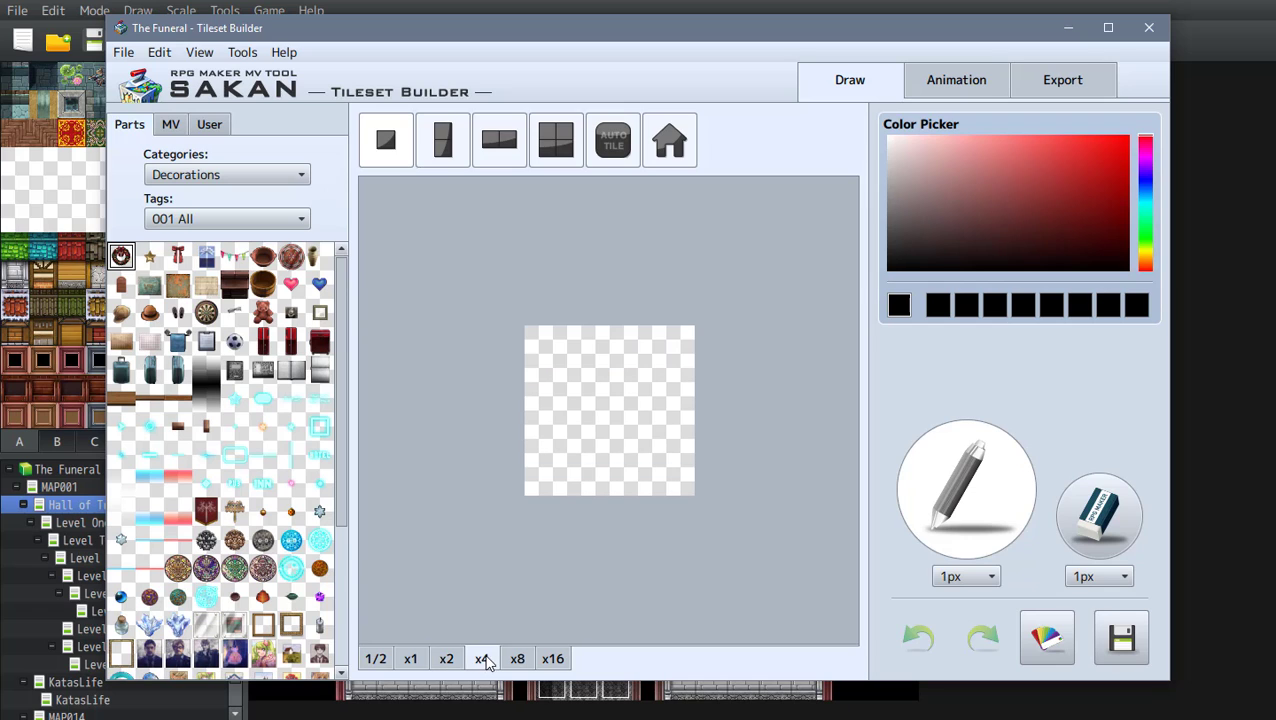
{"action": "left_click", "coordinate": [517, 659]}
{"action": "scroll", "coordinate": [230, 460], "scroll_direction": "down", "scroll_amount": 3}
{"action": "left_click", "coordinate": [205, 466]}
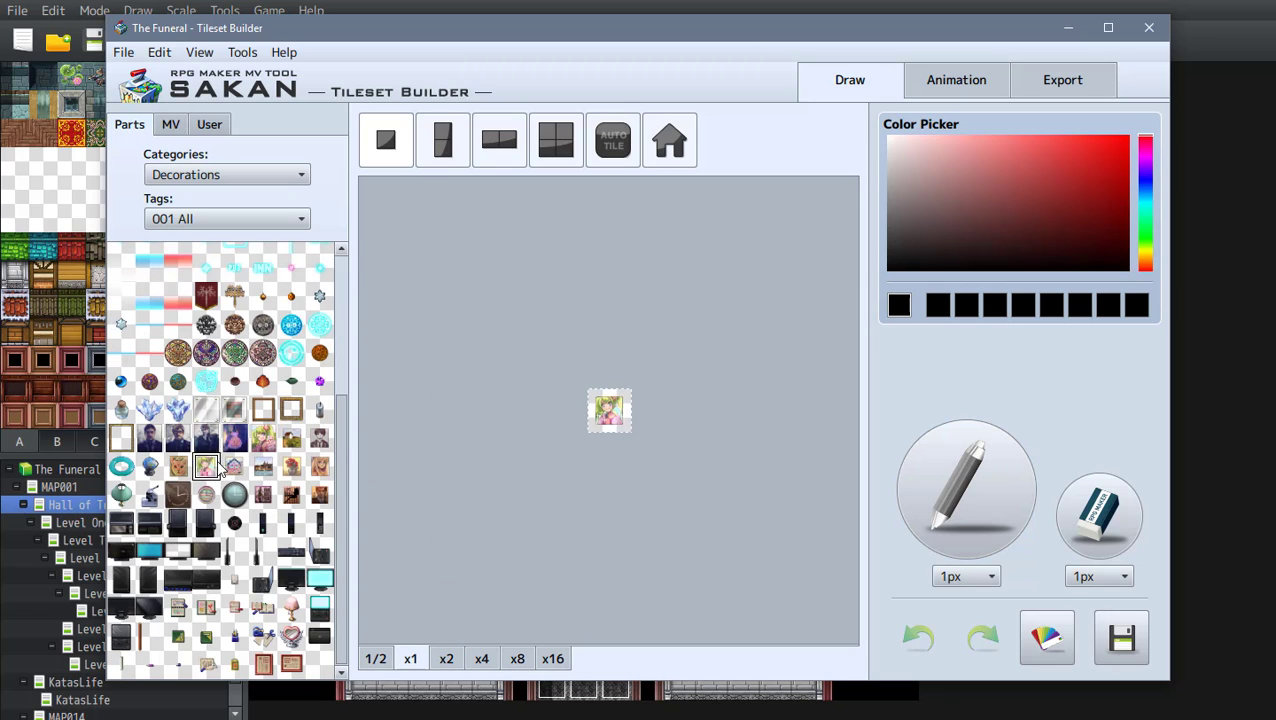
{"action": "left_click", "coordinate": [205, 324]}
{"action": "left_click", "coordinate": [447, 659]}
{"action": "left_click", "coordinate": [482, 660]}
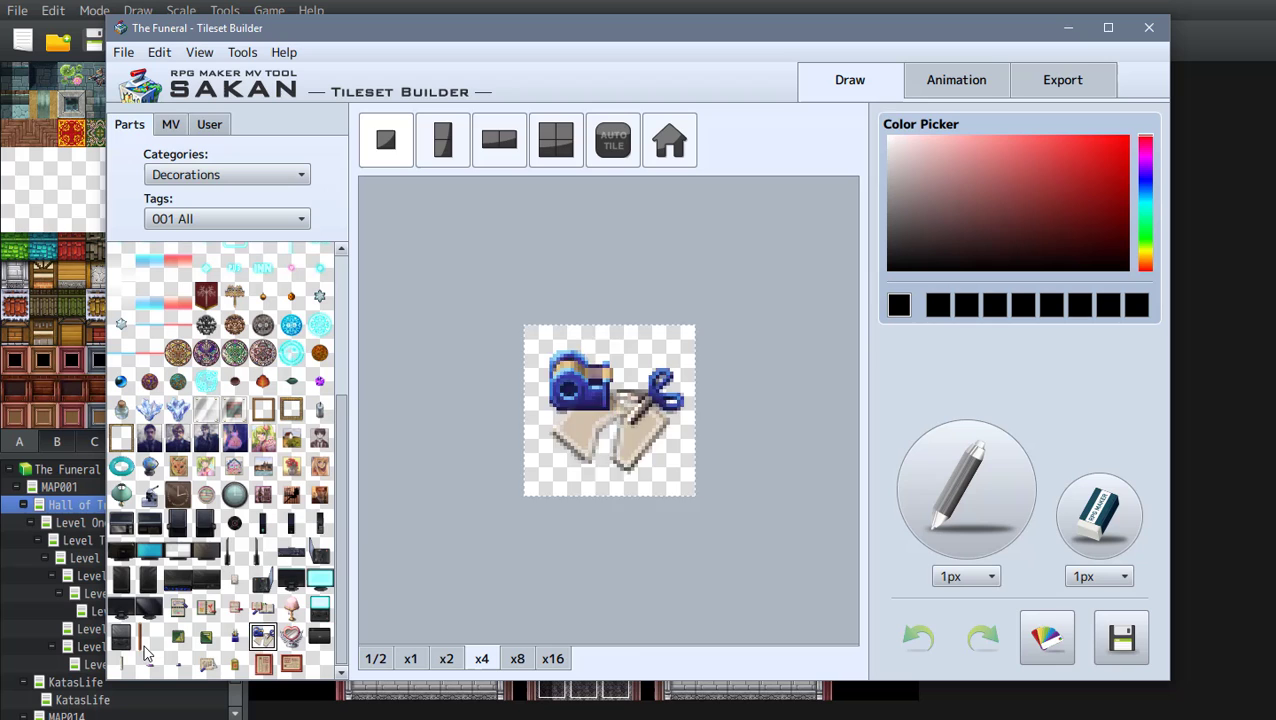
Step: Preview more pictures, frames and small objects among the Decorations parts, including the silver-framed mirror
{"action": "left_click", "coordinate": [151, 641]}
{"action": "left_click", "coordinate": [320, 468]}
{"action": "left_click", "coordinate": [292, 494]}
{"action": "left_click", "coordinate": [321, 440]}
{"action": "scroll", "coordinate": [290, 450], "scroll_direction": "up", "scroll_amount": 1}
{"action": "left_click", "coordinate": [241, 453]}
{"action": "left_click", "coordinate": [207, 453]}
Step: Preview Decorations parts near the start of the list, such as the hearts, the teddy bear and the safe
{"action": "scroll", "coordinate": [196, 400], "scroll_direction": "up", "scroll_amount": 3}
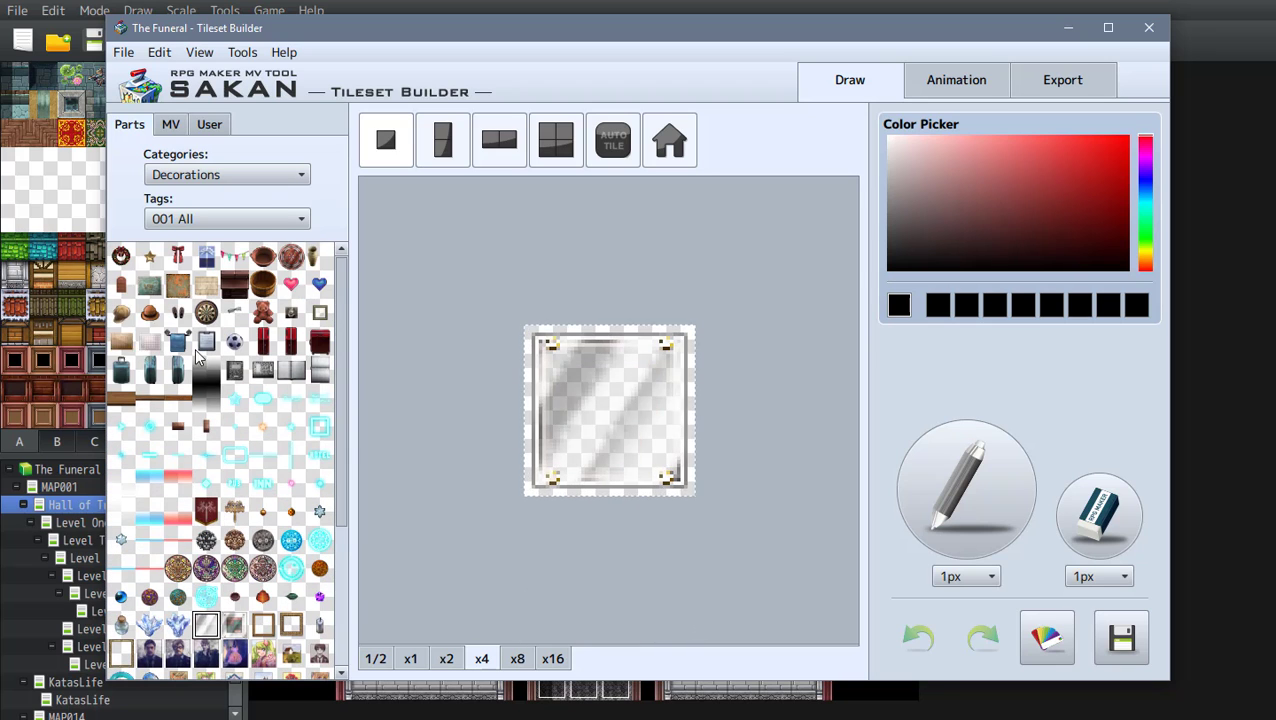
{"action": "left_click", "coordinate": [292, 286]}
{"action": "left_click", "coordinate": [320, 286]}
{"action": "left_click", "coordinate": [263, 314]}
{"action": "left_click", "coordinate": [292, 344]}
{"action": "left_click", "coordinate": [234, 370]}
Step: Switch the parts to the Buildings category and preview the green-roofed building
{"action": "left_click", "coordinate": [211, 219]}
{"action": "left_click", "coordinate": [211, 219]}
{"action": "scroll", "coordinate": [216, 180], "scroll_direction": "up", "scroll_amount": 2}
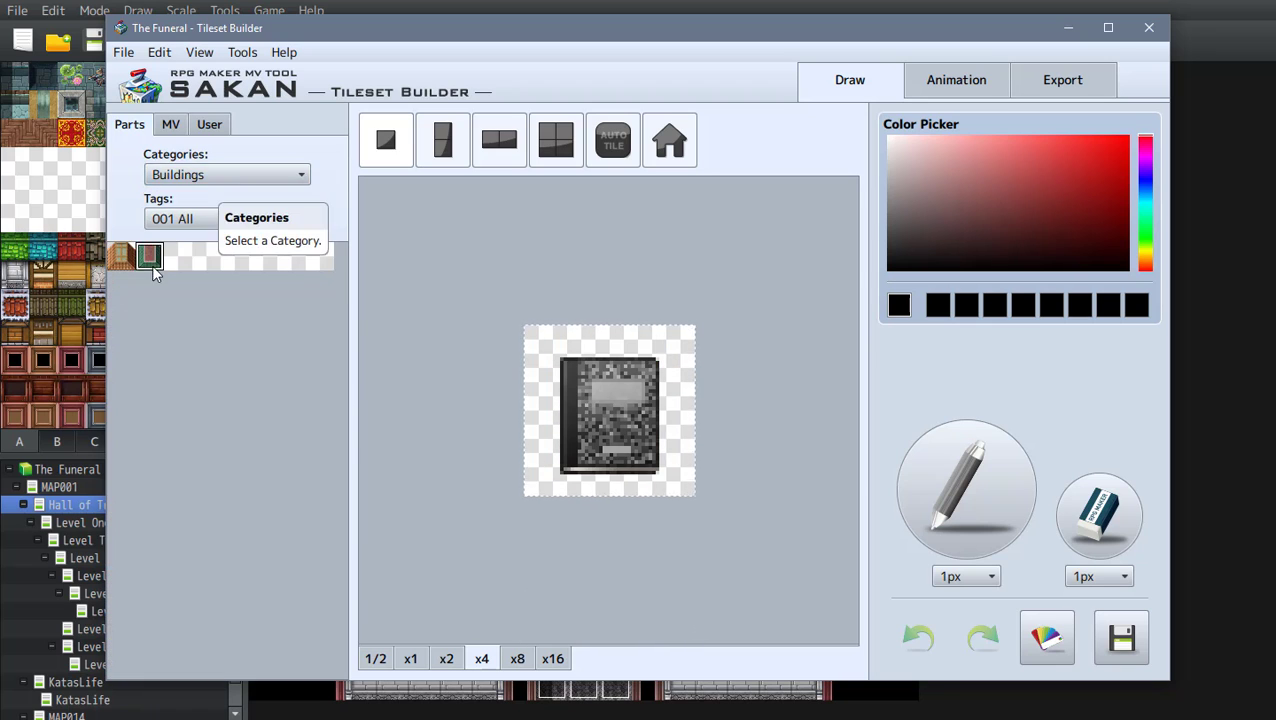
{"action": "left_click", "coordinate": [155, 262]}
Step: Browse the Bedroom Furniture category and preview its bedding, pillows and dark patterned bed parts
{"action": "scroll", "coordinate": [216, 178], "scroll_direction": "up", "scroll_amount": 1}
{"action": "left_click", "coordinate": [206, 370]}
{"action": "left_click", "coordinate": [205, 343]}
{"action": "left_click", "coordinate": [260, 510]}
{"action": "left_click", "coordinate": [263, 626]}
{"action": "left_click", "coordinate": [149, 509]}
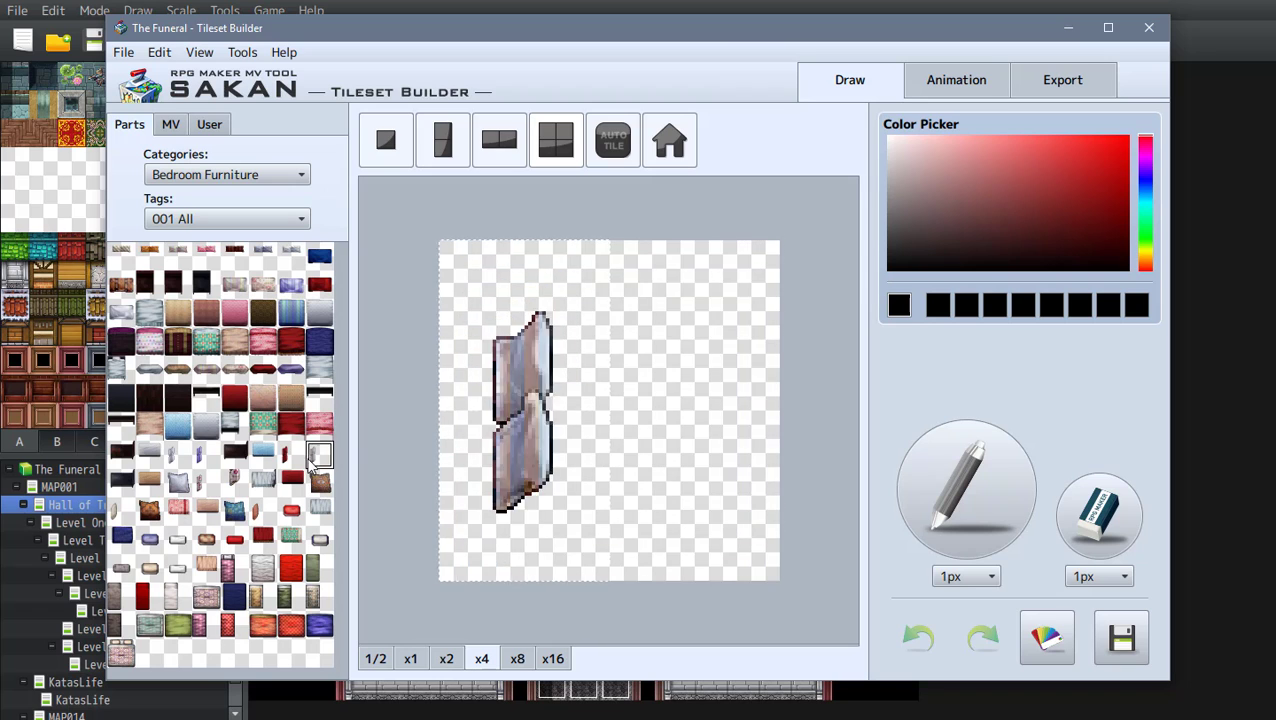
{"action": "left_click", "coordinate": [206, 426]}
{"action": "left_click", "coordinate": [149, 397]}
{"action": "left_click", "coordinate": [234, 453]}
Step: Switch the parts to the Food category and preview items such as the fork and spoon and the cooking pot
{"action": "left_click", "coordinate": [226, 174]}
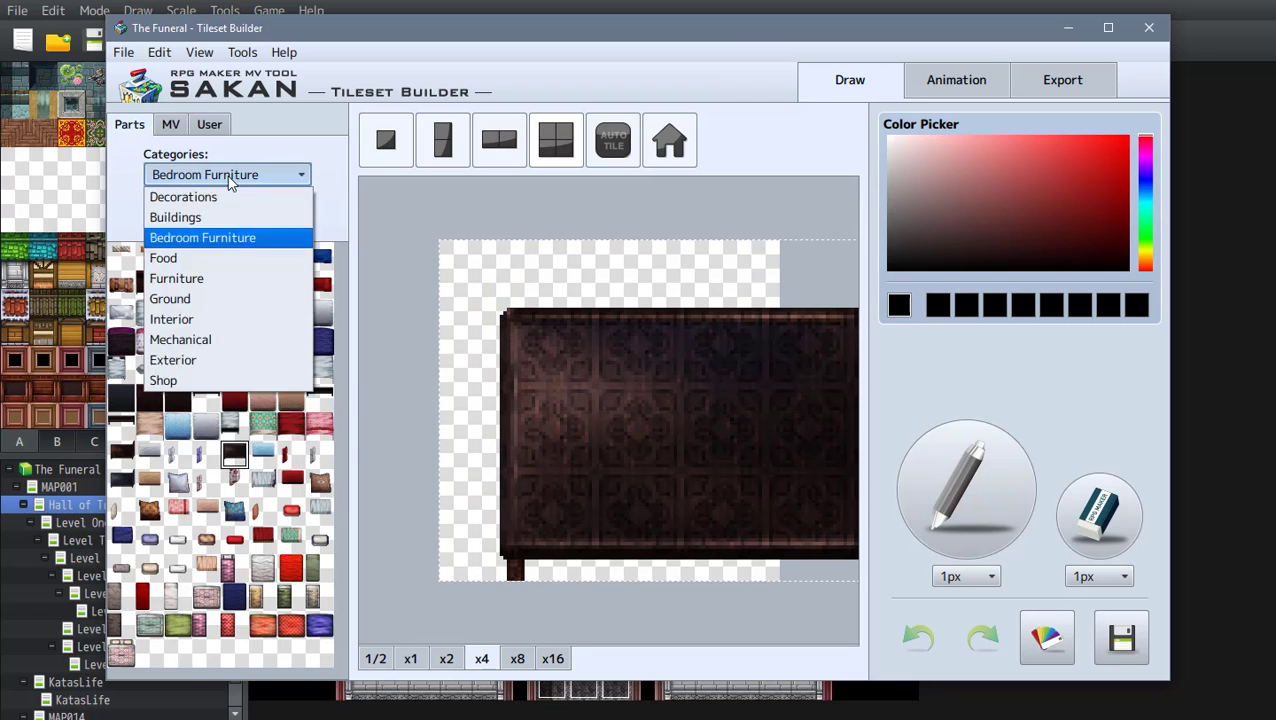
{"action": "left_click", "coordinate": [170, 253]}
{"action": "left_click", "coordinate": [149, 637]}
{"action": "left_click", "coordinate": [262, 466]}
{"action": "left_click", "coordinate": [292, 522]}
{"action": "left_click", "coordinate": [263, 495]}
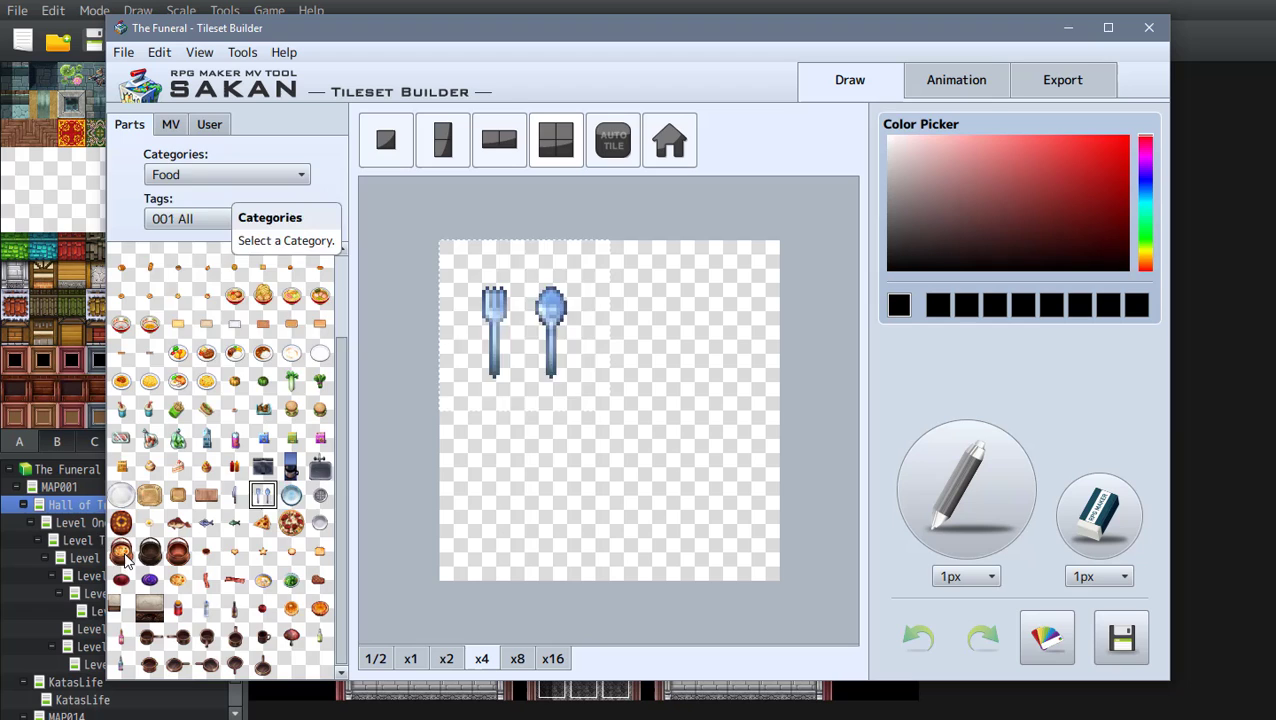
{"action": "left_click", "coordinate": [122, 551]}
Step: Switch the parts to the Furniture category and preview its cabinets, tables and chairs
{"action": "left_click", "coordinate": [200, 173]}
{"action": "left_click", "coordinate": [172, 271]}
{"action": "left_click", "coordinate": [263, 466]}
{"action": "left_click", "coordinate": [206, 636]}
{"action": "left_click", "coordinate": [178, 665]}
{"action": "left_click", "coordinate": [121, 665]}
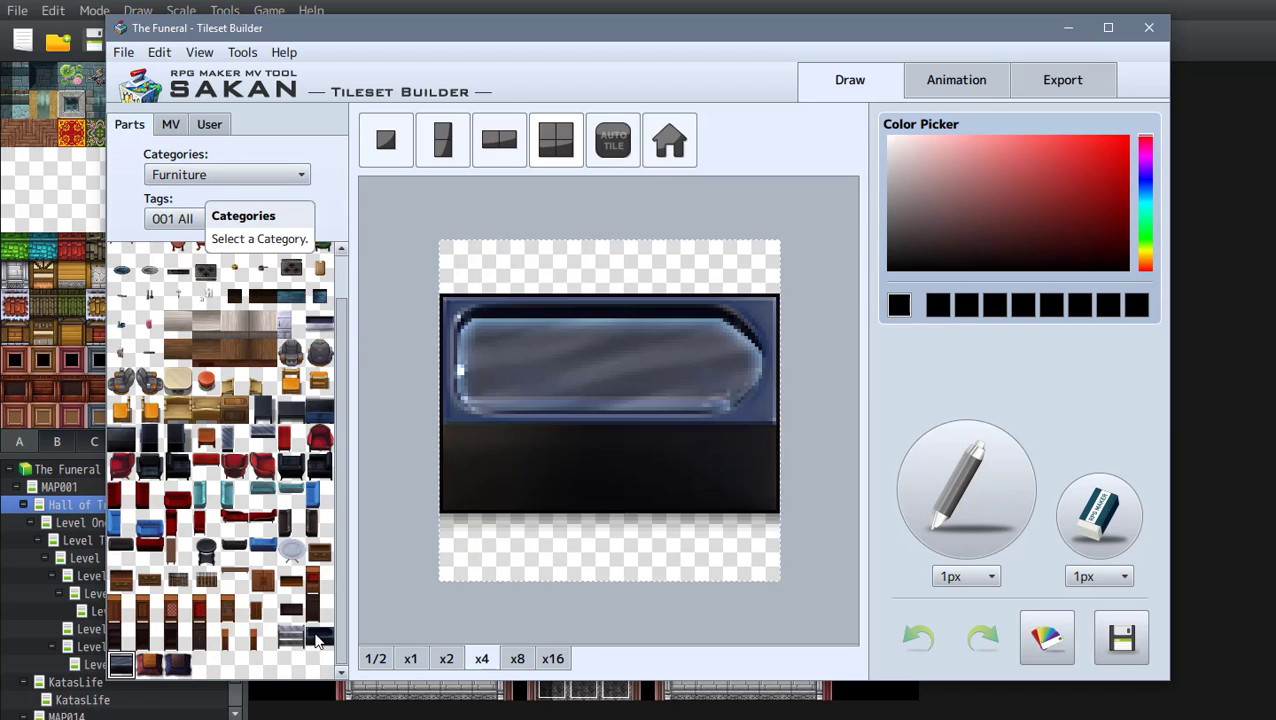
{"action": "left_click", "coordinate": [291, 551]}
{"action": "left_click", "coordinate": [320, 382]}
Step: Return to the Buildings category and compare the green-roofed building with the orange-tiled one
{"action": "left_click", "coordinate": [214, 175]}
{"action": "left_click", "coordinate": [262, 285]}
{"action": "left_click", "coordinate": [152, 262]}
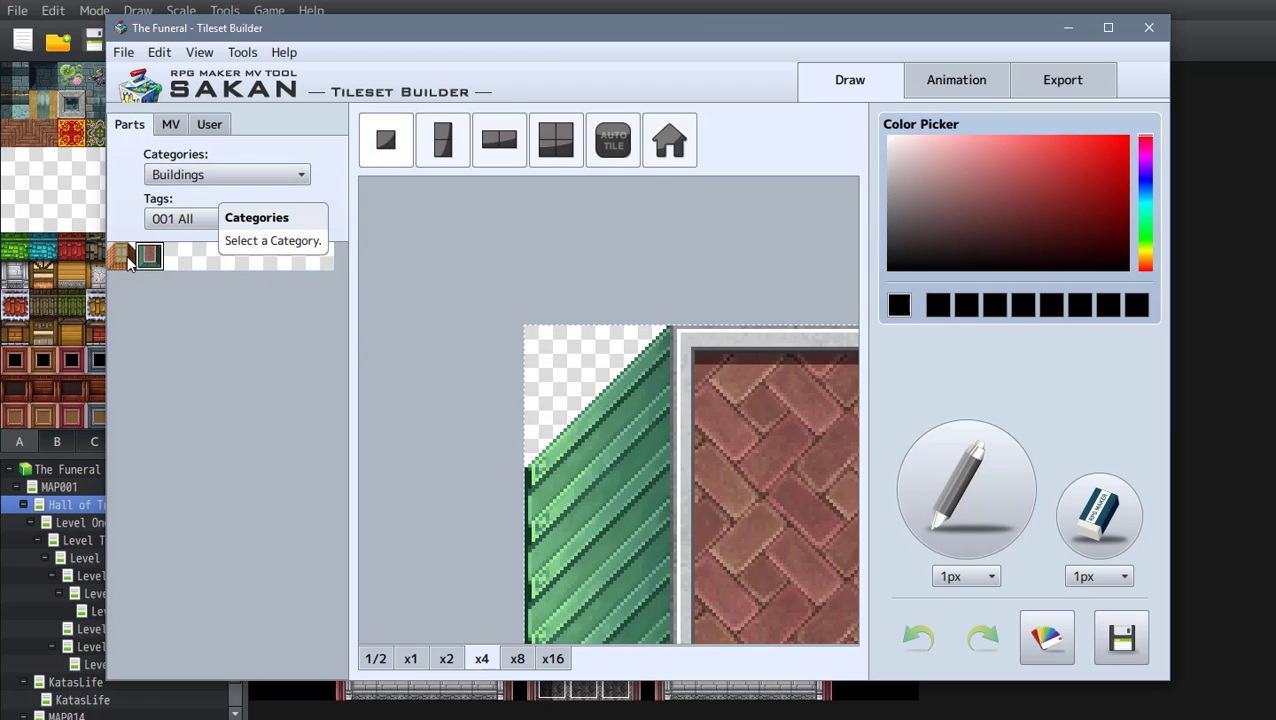
{"action": "left_click", "coordinate": [122, 256]}
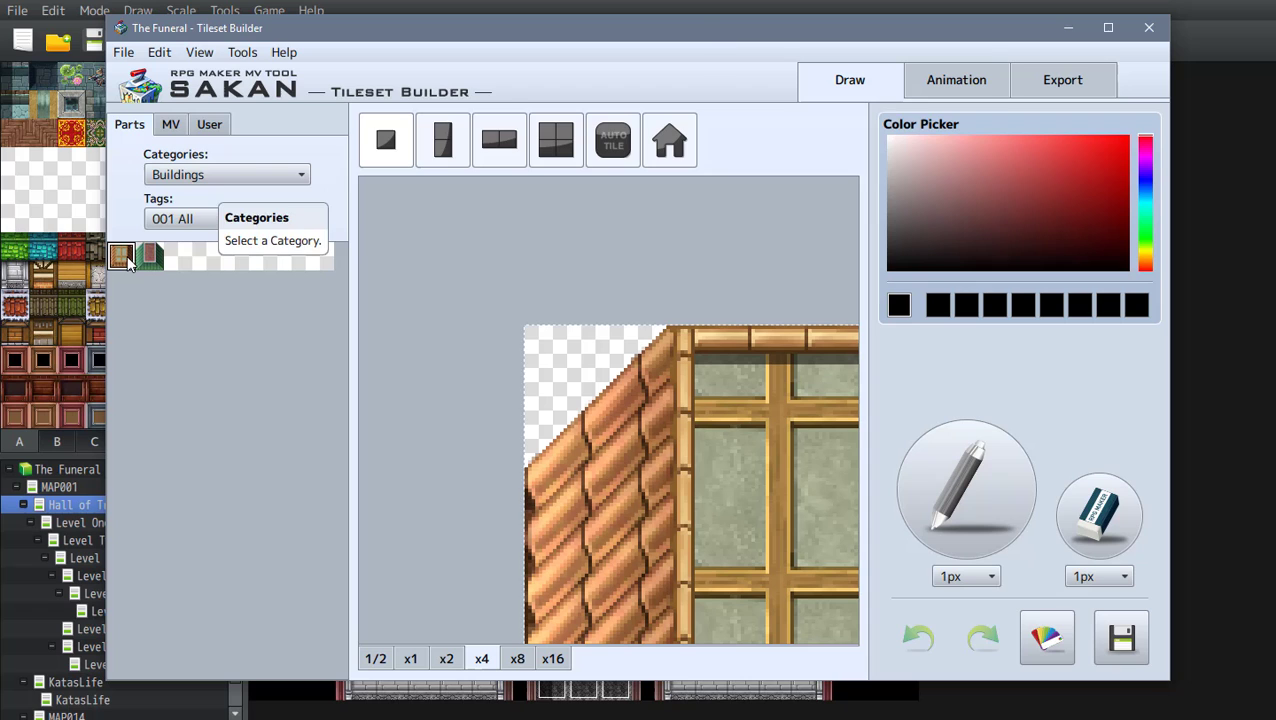
Step: Look at the Bedroom Furniture list, then browse the Mechanical category and preview its dark stain and small fittings
{"action": "left_click", "coordinate": [222, 178]}
{"action": "left_click", "coordinate": [200, 237]}
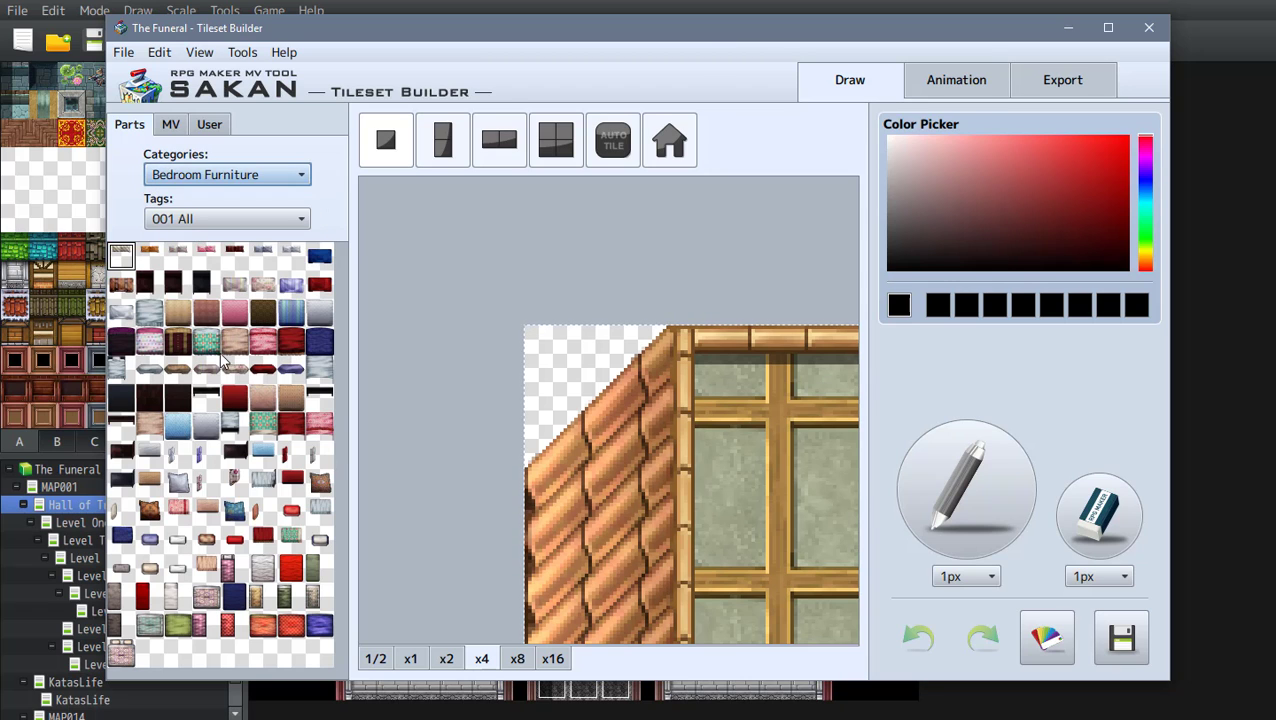
{"action": "left_click", "coordinate": [207, 370]}
{"action": "left_click", "coordinate": [149, 606]}
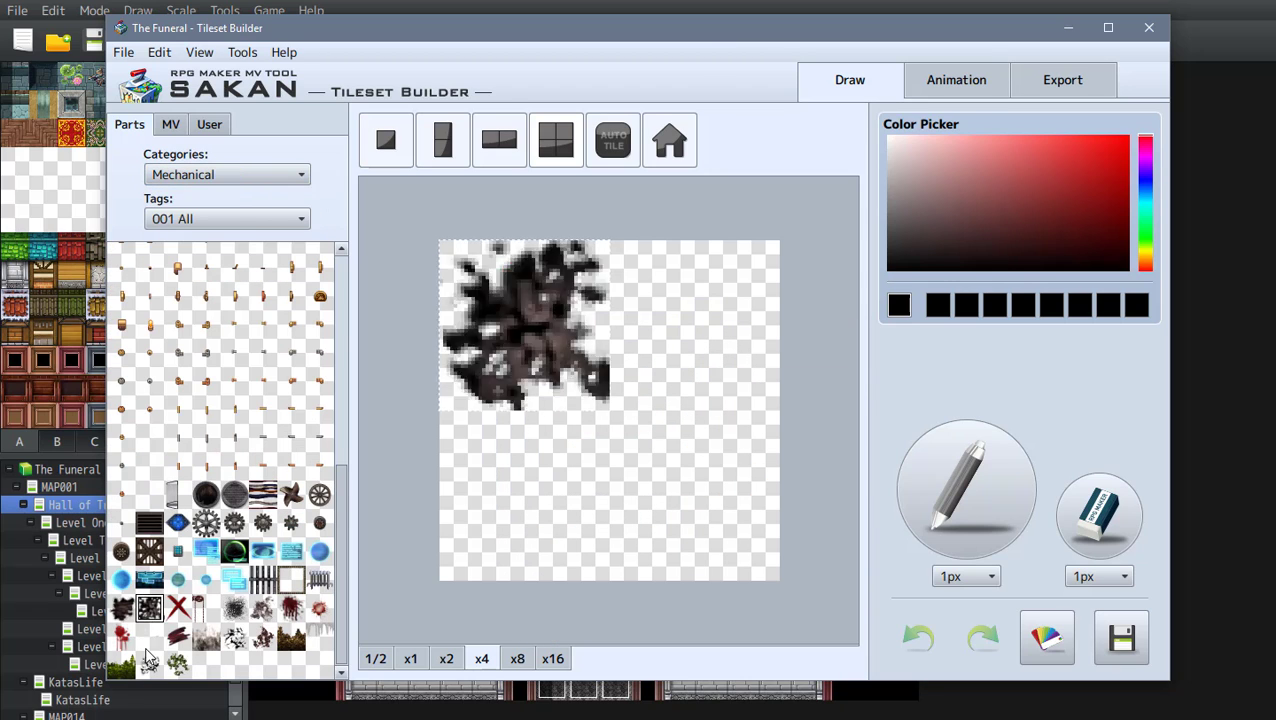
{"action": "left_click", "coordinate": [149, 493]}
{"action": "left_click", "coordinate": [262, 381]}
{"action": "scroll", "coordinate": [172, 392], "scroll_direction": "up", "scroll_amount": 3}
{"action": "left_click", "coordinate": [151, 409]}
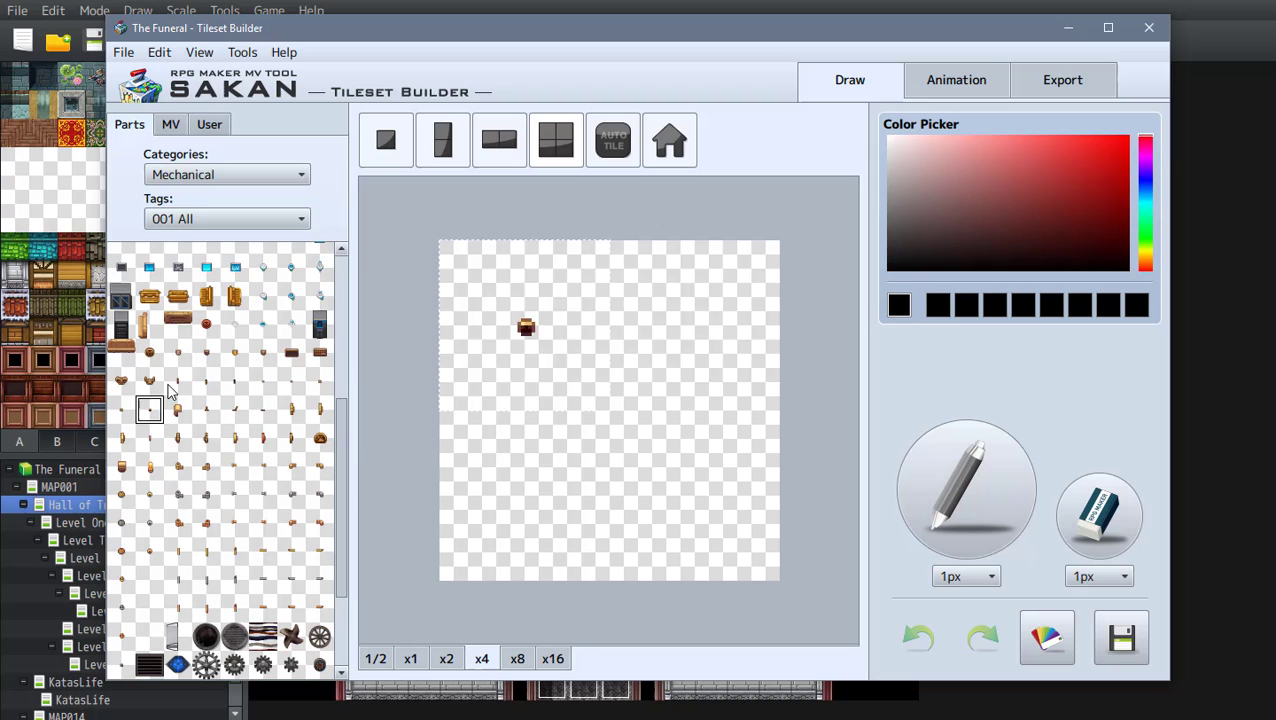
Step: Preview parts of the Exterior category, such as the vehicles, the vase and the purple bellflowers
{"action": "left_click", "coordinate": [319, 426]}
{"action": "left_click", "coordinate": [177, 454]}
{"action": "left_click", "coordinate": [122, 368]}
{"action": "left_click", "coordinate": [235, 284]}
Step: Switch the parts to the Shop category and preview its goods, weapons, books, gold cone and pink cloth roll
{"action": "left_click", "coordinate": [222, 175]}
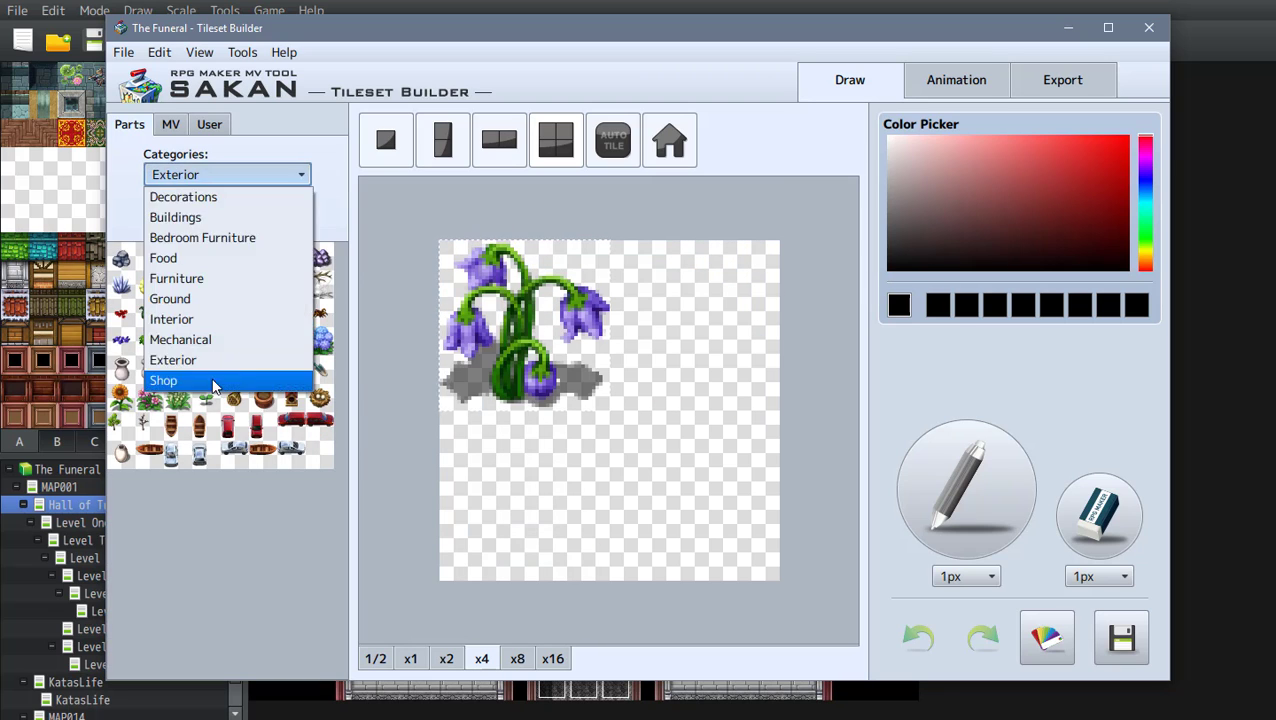
{"action": "left_click", "coordinate": [215, 382]}
{"action": "left_click", "coordinate": [181, 290]}
{"action": "left_click", "coordinate": [149, 285]}
{"action": "left_click", "coordinate": [178, 568]}
{"action": "left_click", "coordinate": [149, 540]}
{"action": "left_click", "coordinate": [178, 456]}
{"action": "left_click", "coordinate": [207, 427]}
{"action": "left_click", "coordinate": [263, 371]}
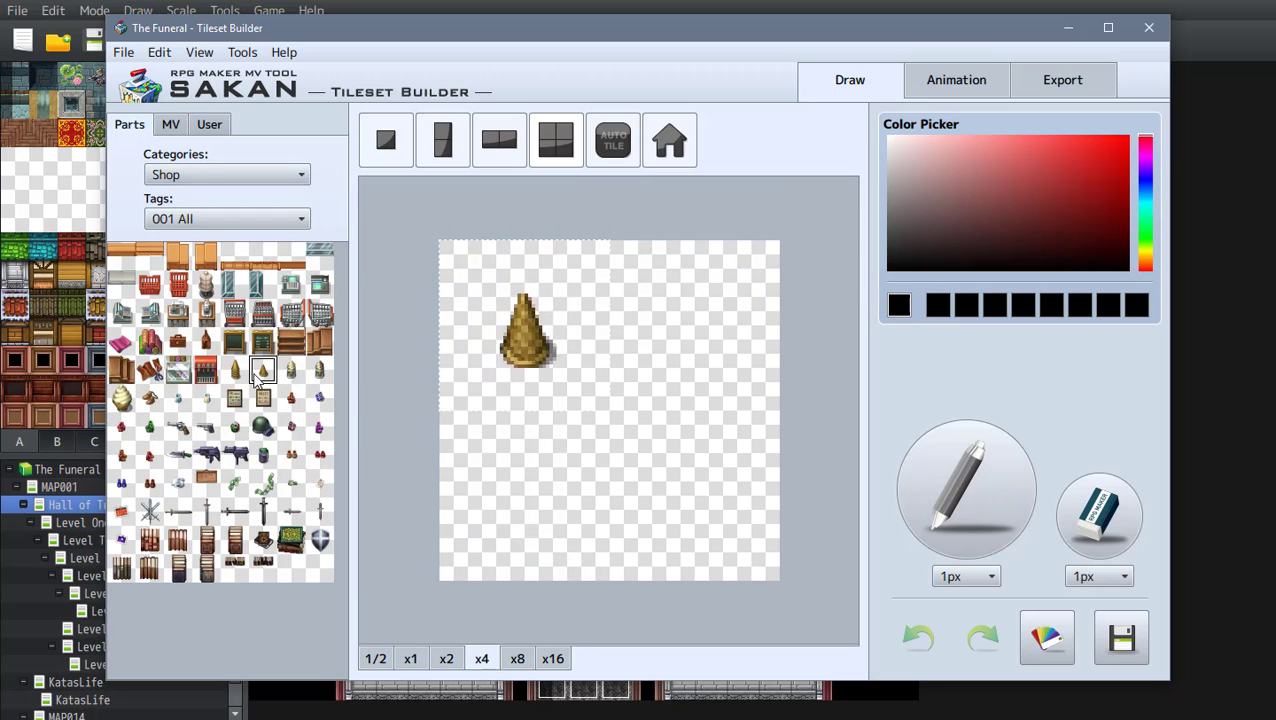
{"action": "left_click", "coordinate": [206, 343]}
{"action": "left_click", "coordinate": [122, 343]}
Step: Check the MV and User tile sources, return to the Shop parts and preview the stacked books
{"action": "left_click", "coordinate": [170, 124]}
{"action": "left_click", "coordinate": [213, 174]}
{"action": "left_click", "coordinate": [209, 124]}
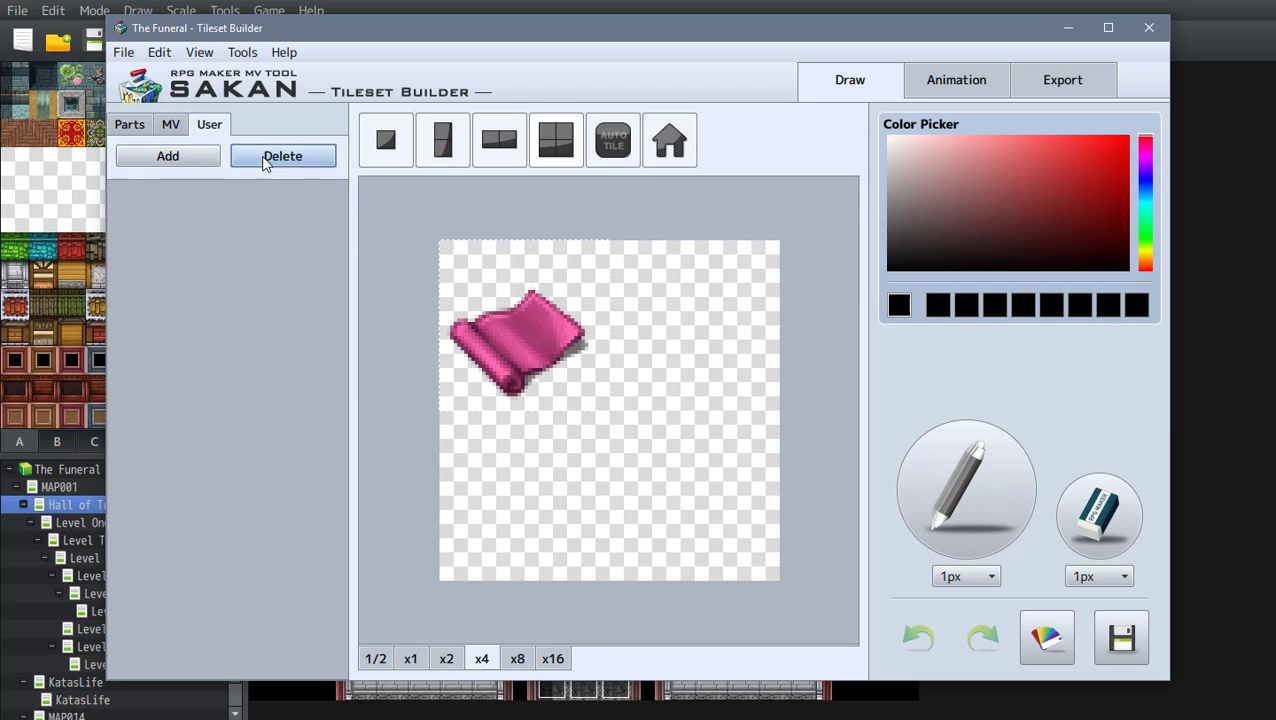
{"action": "left_click", "coordinate": [129, 124]}
{"action": "left_click", "coordinate": [386, 140]}
{"action": "left_click", "coordinate": [207, 567]}
Step: Switch the parts back to Decorations and preview its gradient and light-effect parts
{"action": "left_click", "coordinate": [177, 178]}
{"action": "left_click", "coordinate": [230, 290]}
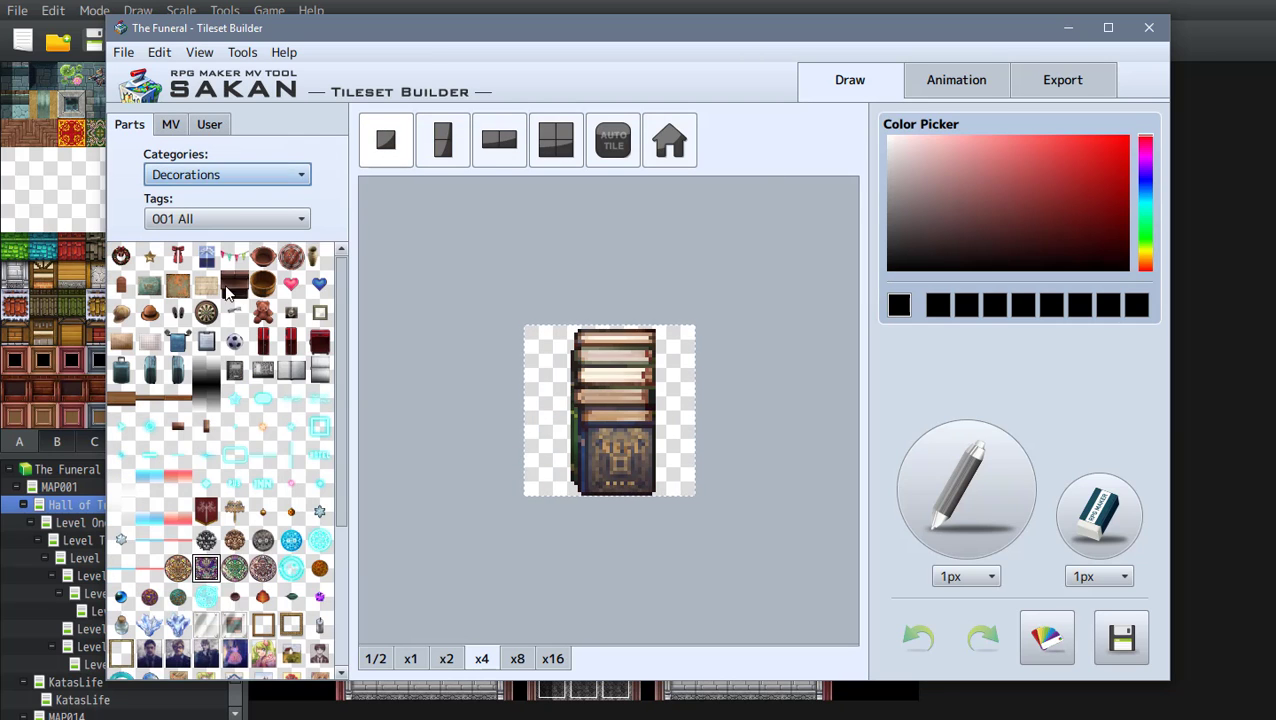
{"action": "left_click", "coordinate": [207, 398]}
{"action": "left_click", "coordinate": [319, 458]}
{"action": "left_click", "coordinate": [178, 513]}
{"action": "left_click", "coordinate": [150, 457]}
Step: Preview Decorations parts further down the list, including the round clock and the small purple gem
{"action": "left_click_drag", "start_coordinate": [343, 497], "coordinate": [345, 539]}
{"action": "left_click", "coordinate": [263, 556]}
{"action": "scroll", "coordinate": [230, 520], "scroll_direction": "down", "scroll_amount": 3}
{"action": "left_click", "coordinate": [177, 494]}
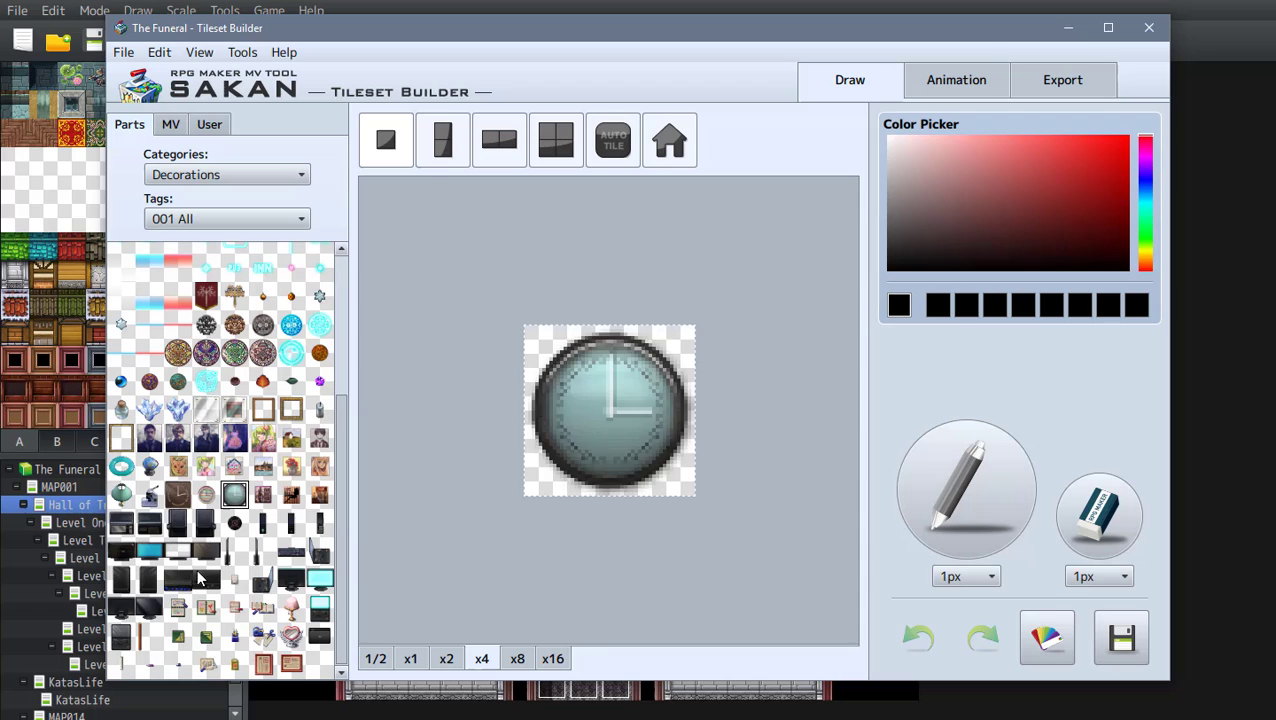
{"action": "left_click", "coordinate": [291, 634]}
{"action": "left_click", "coordinate": [258, 662]}
{"action": "left_click", "coordinate": [139, 637]}
{"action": "left_click", "coordinate": [319, 381]}
Step: Compare the canvas at 1/2, x2 and x1 zoom and preview Decorations parts such as the black shoes
{"action": "left_click", "coordinate": [378, 659]}
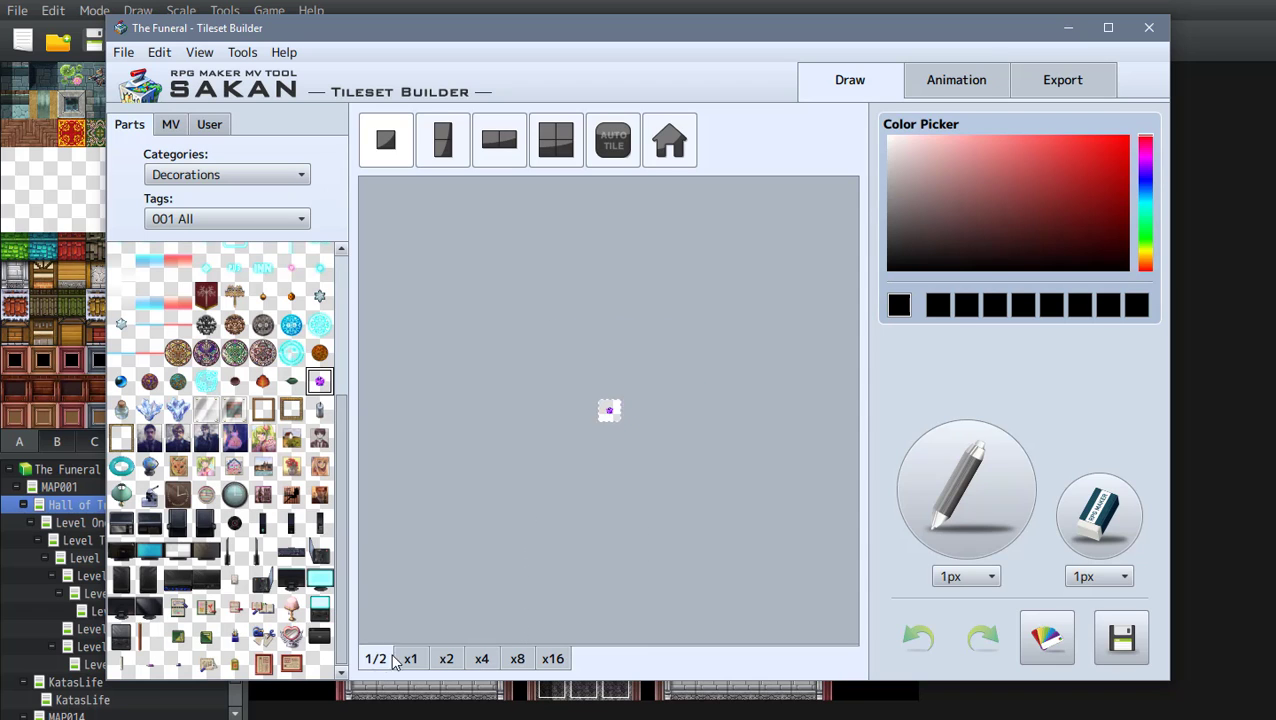
{"action": "left_click", "coordinate": [446, 659]}
{"action": "left_click", "coordinate": [412, 659]}
{"action": "scroll", "coordinate": [250, 420], "scroll_direction": "up", "scroll_amount": 3}
{"action": "left_click", "coordinate": [177, 333]}
{"action": "left_click", "coordinate": [122, 332]}
{"action": "scroll", "coordinate": [297, 450], "scroll_direction": "up", "scroll_amount": 1}
{"action": "left_click", "coordinate": [262, 341]}
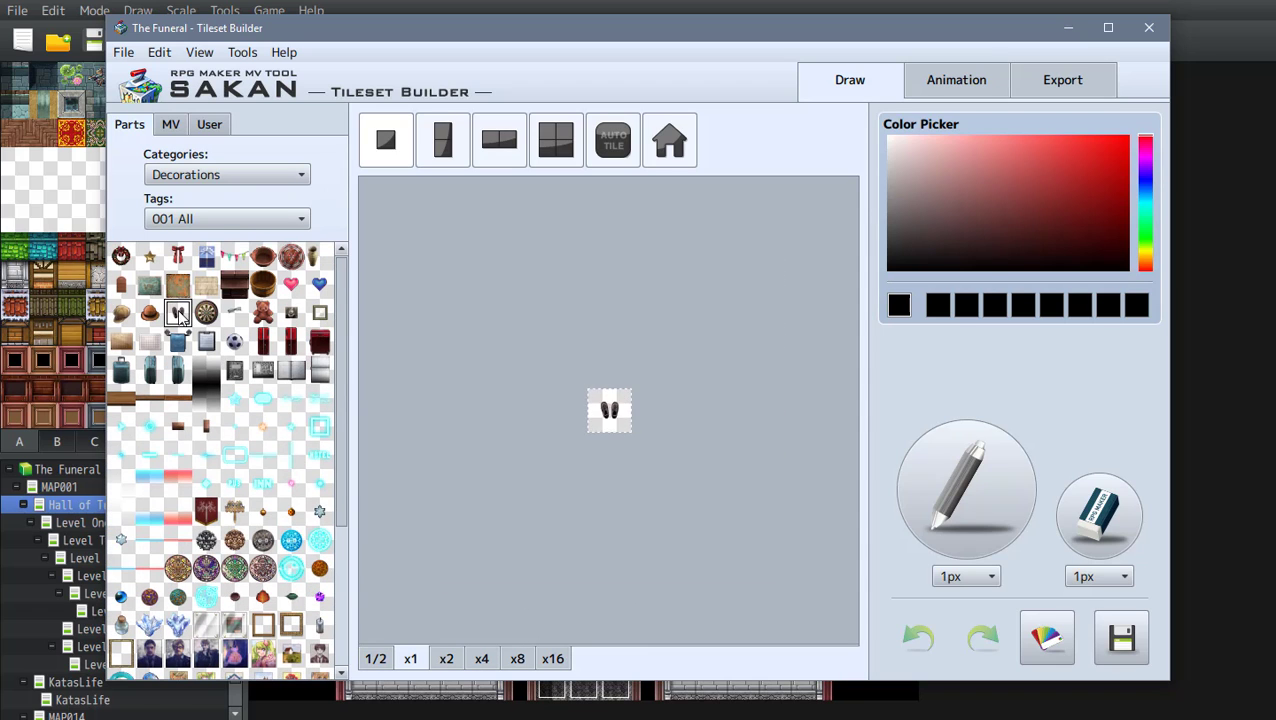
Step: Preview the Christmas wreath and look through the whole Decorations list
{"action": "left_click", "coordinate": [122, 258]}
{"action": "scroll", "coordinate": [230, 522], "scroll_direction": "down", "scroll_amount": 5}
{"action": "scroll", "coordinate": [289, 645], "scroll_direction": "up", "scroll_amount": 5}
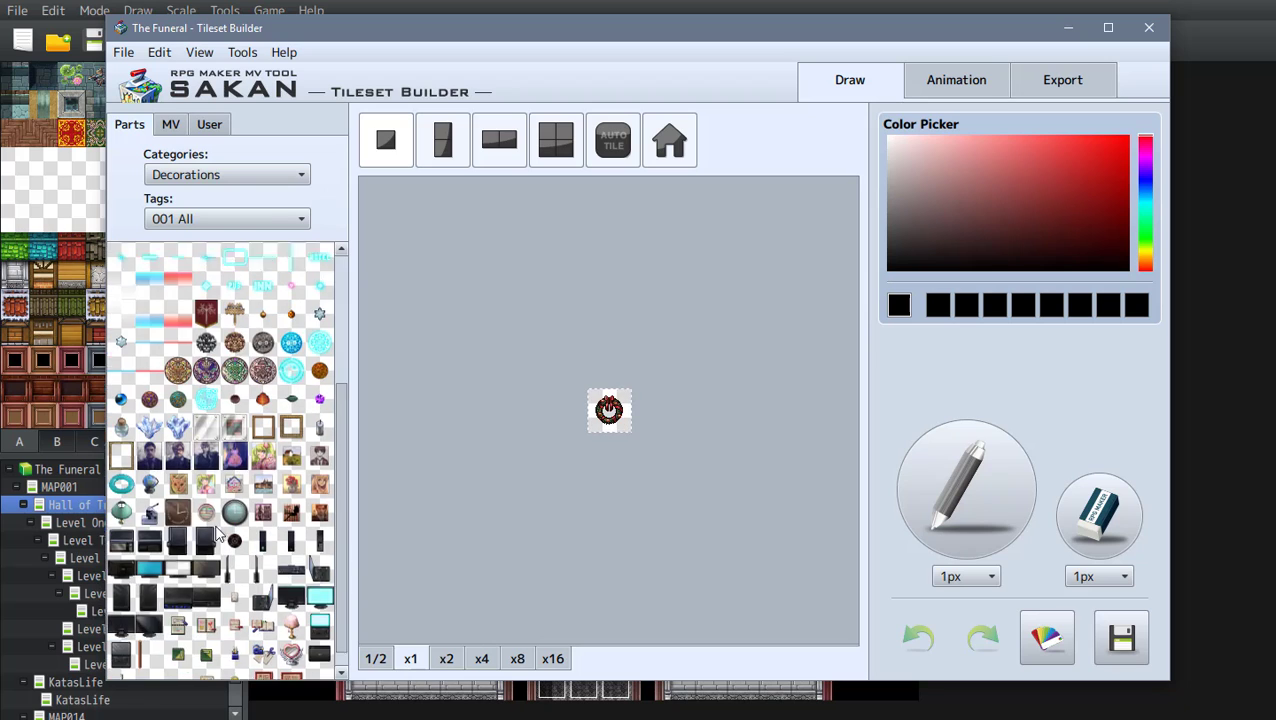
{"action": "left_click", "coordinate": [237, 370]}
Step: Change the parts category to Mechanical and preview the foliage, the vent grille and the round gear parts
{"action": "left_click", "coordinate": [195, 176]}
{"action": "left_click", "coordinate": [185, 196]}
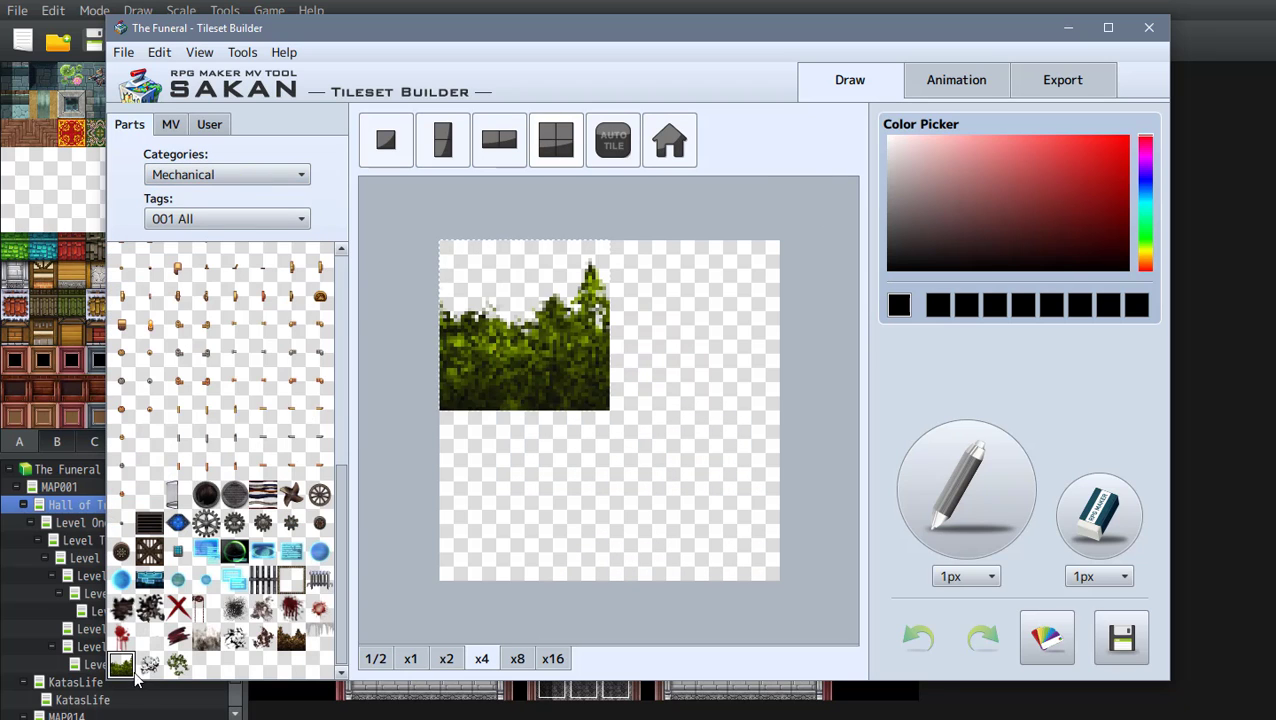
{"action": "left_click", "coordinate": [150, 665]}
{"action": "left_click", "coordinate": [178, 665]}
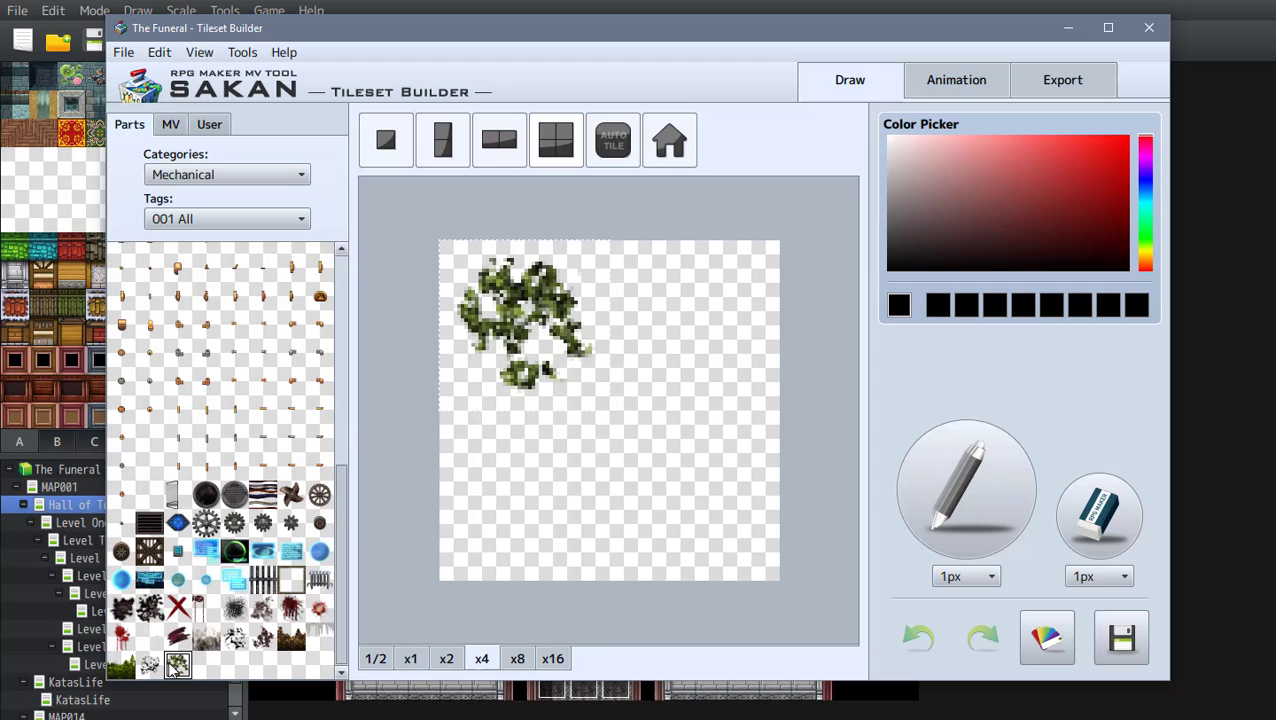
{"action": "left_click", "coordinate": [150, 549]}
{"action": "left_click", "coordinate": [149, 522]}
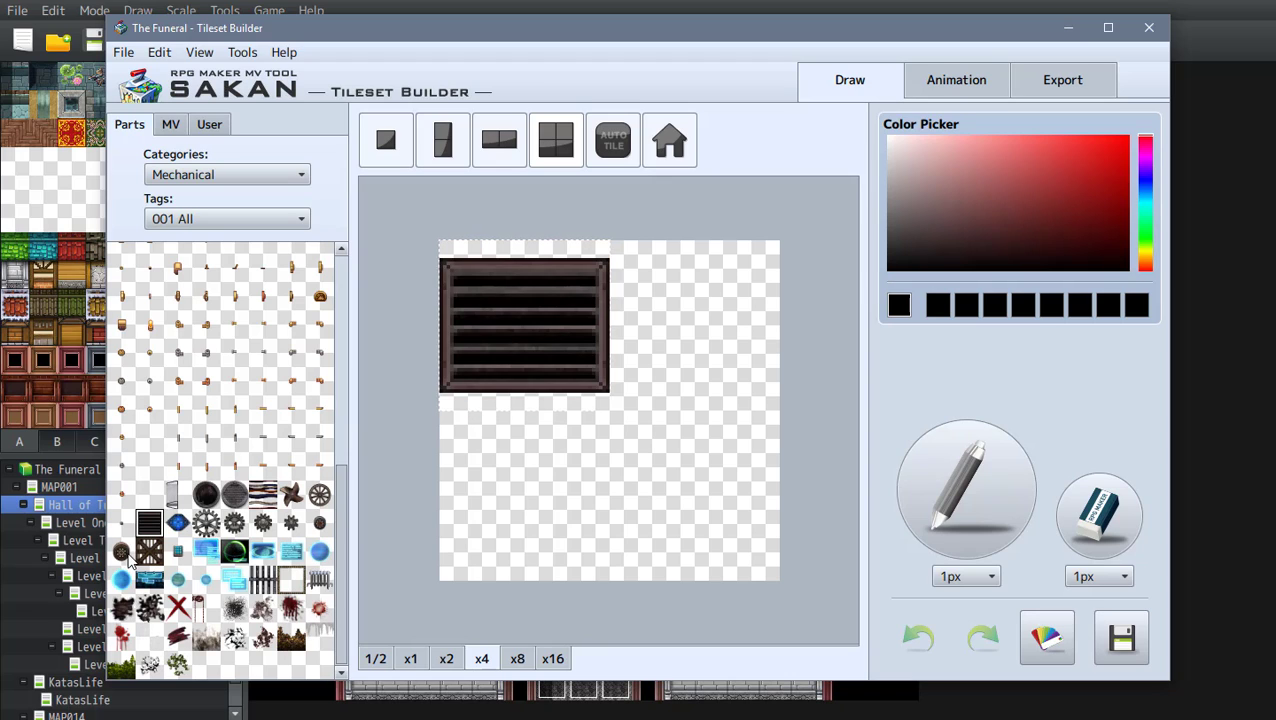
{"action": "left_click", "coordinate": [121, 551]}
{"action": "left_click", "coordinate": [143, 493]}
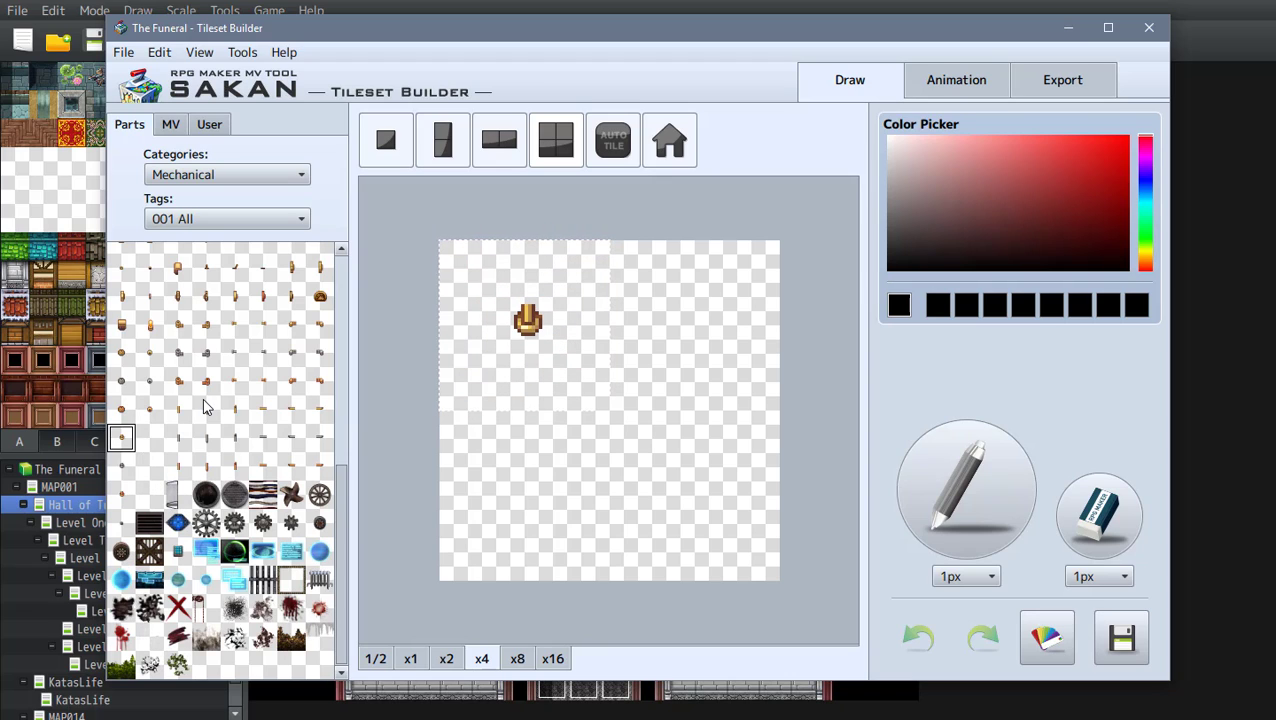
Step: Preview the copper pipe fittings, brass parts and blue-screened machine in the Mechanical category
{"action": "scroll", "coordinate": [253, 476], "scroll_direction": "up", "scroll_amount": 1}
{"action": "left_click", "coordinate": [291, 361]}
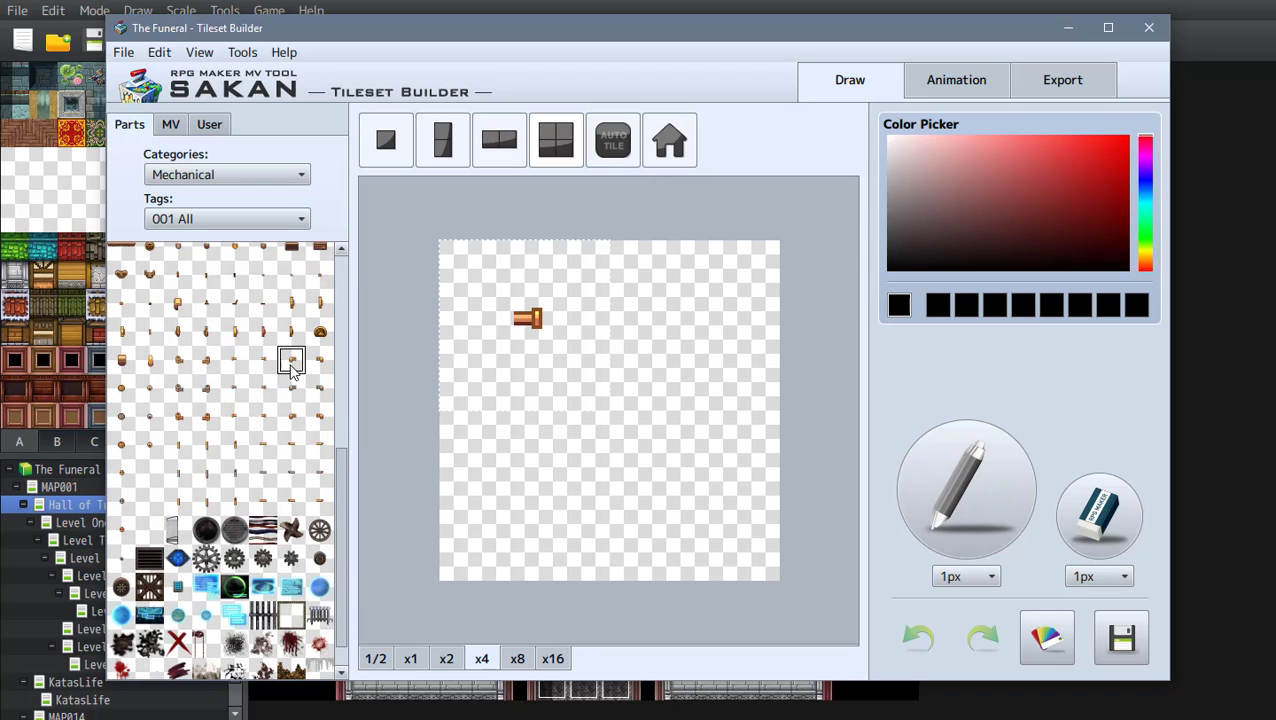
{"action": "scroll", "coordinate": [224, 449], "scroll_direction": "up", "scroll_amount": 3}
{"action": "left_click", "coordinate": [160, 404]}
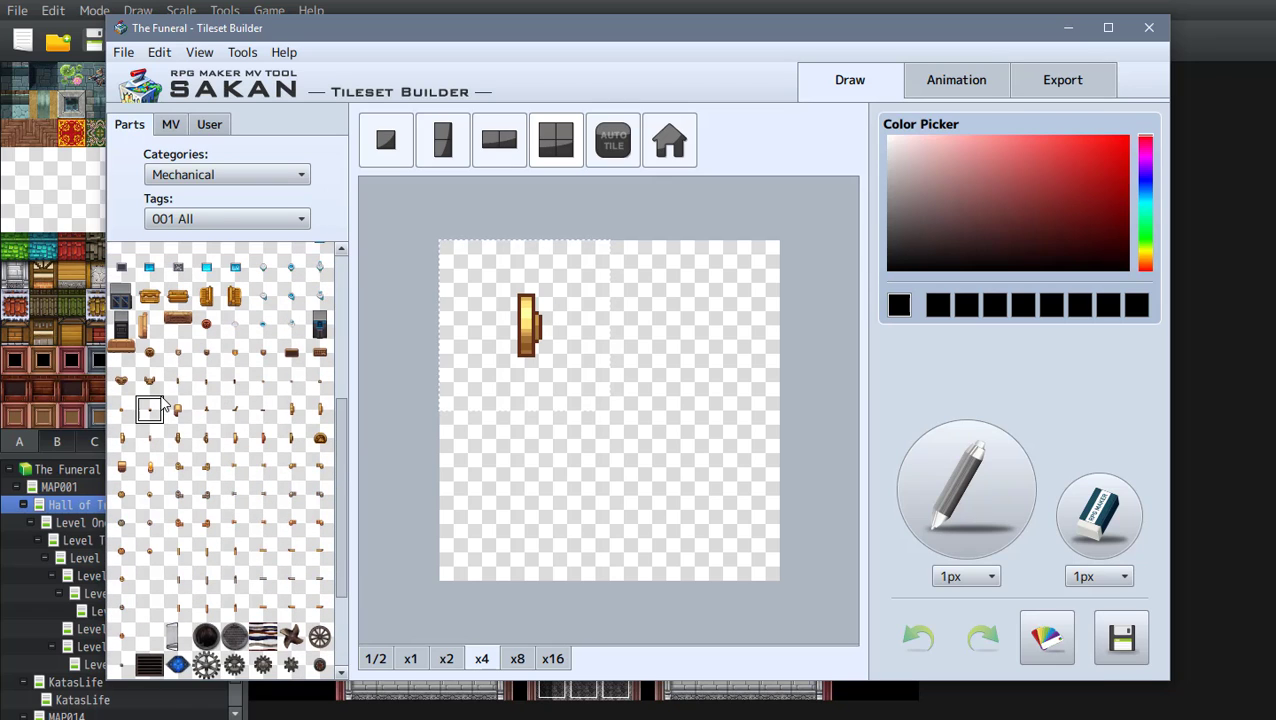
{"action": "left_click", "coordinate": [181, 322]}
{"action": "left_click", "coordinate": [319, 327]}
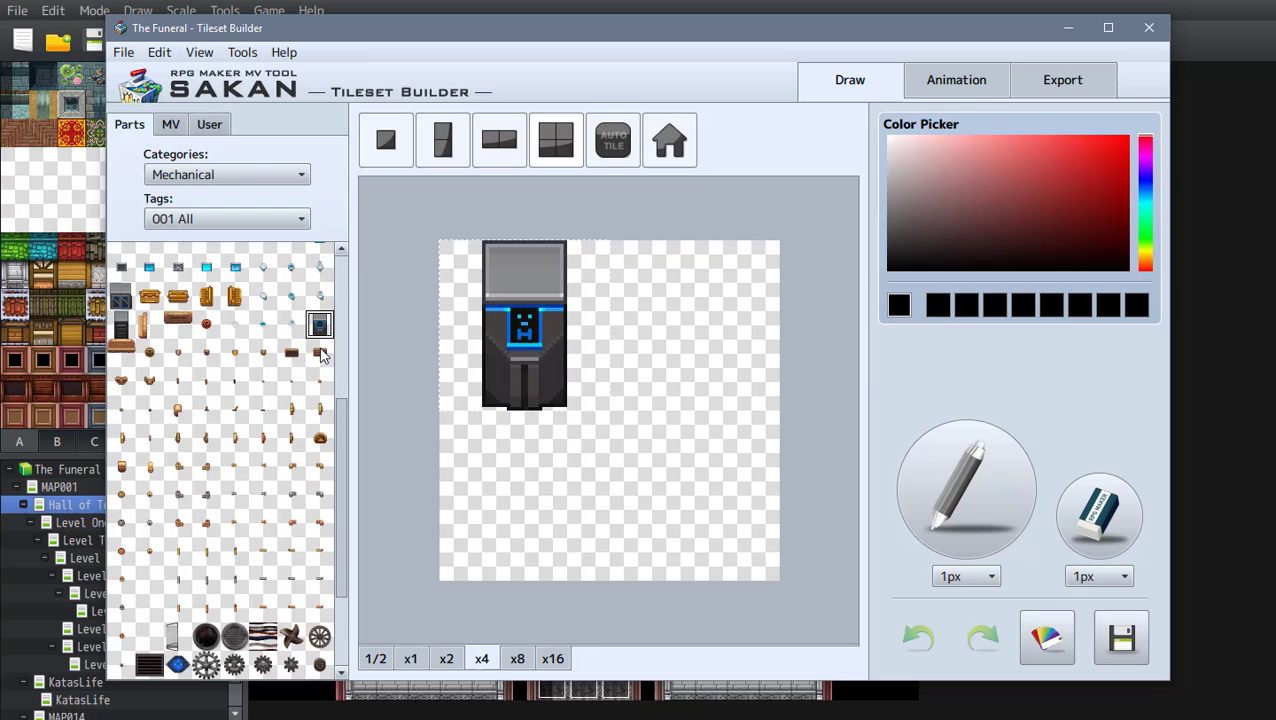
{"action": "left_click", "coordinate": [291, 352]}
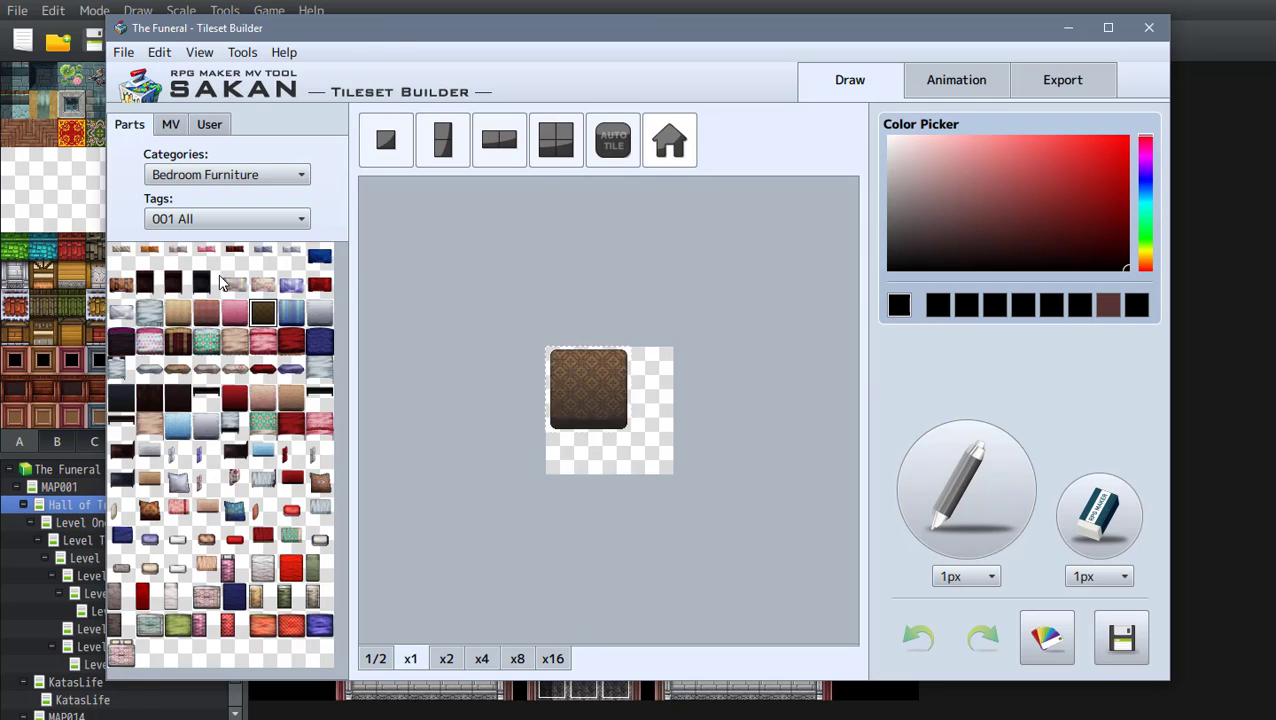
Step: Look over the transparent colour and theme settings in the Options dialog, and check the remaining program menus
{"action": "left_click", "coordinate": [224, 317]}
{"action": "left_click", "coordinate": [242, 52]}
{"action": "left_click", "coordinate": [270, 136]}
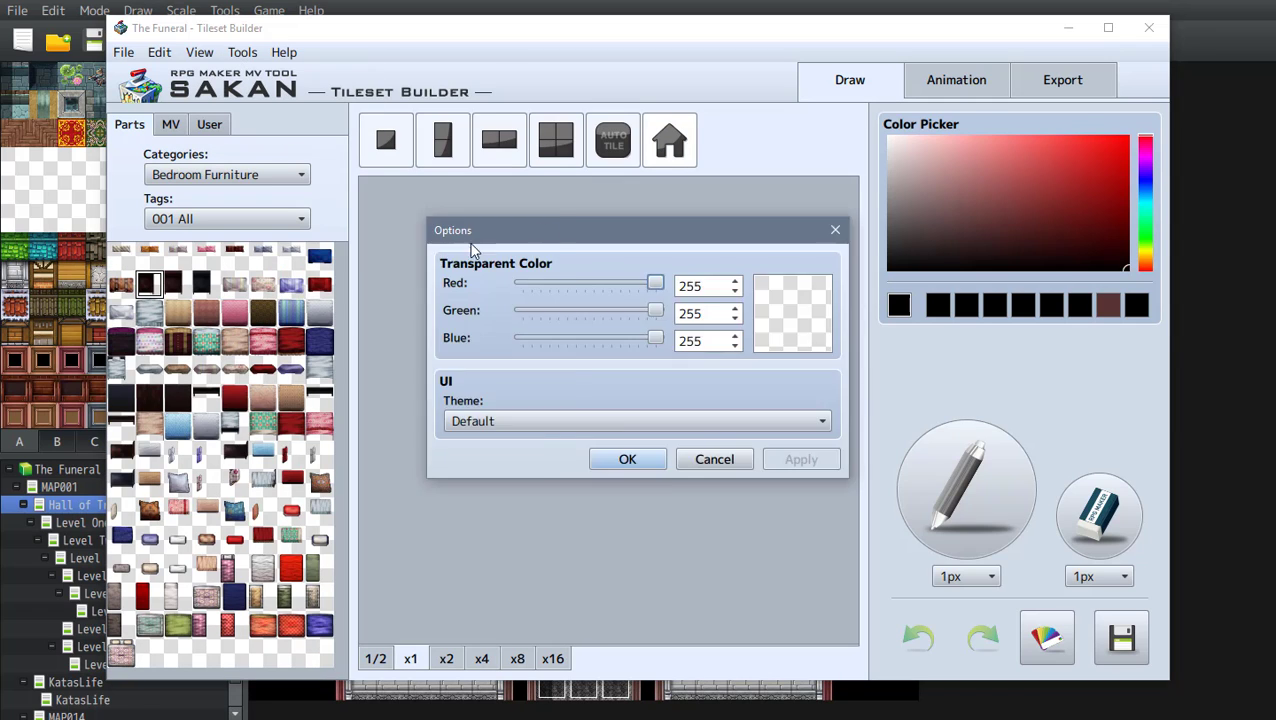
{"action": "left_click_drag", "start_coordinate": [478, 229], "coordinate": [700, 135]}
{"action": "left_click", "coordinate": [938, 364]}
{"action": "left_click", "coordinate": [284, 52]}
{"action": "left_click", "coordinate": [123, 51]}
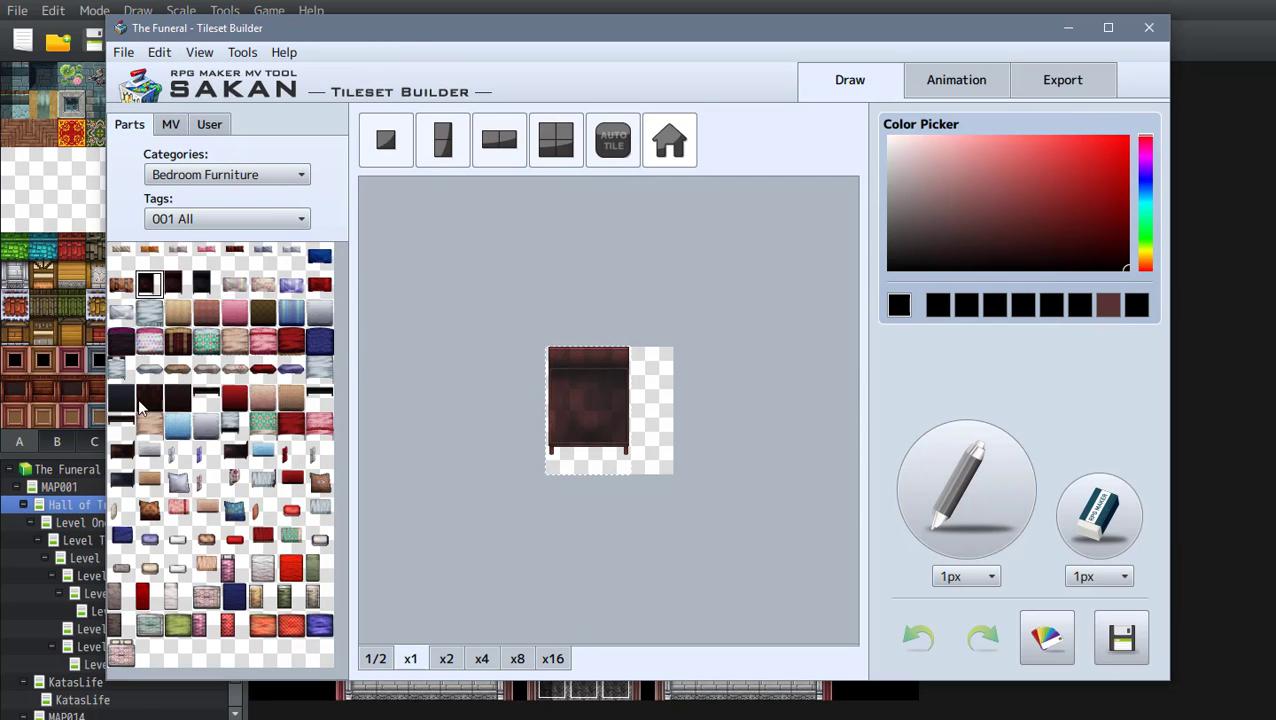
Step: Place the dark red bed frame in the middle of the canvas and preview pillow, sheet and footboard parts on it
{"action": "left_click_drag", "start_coordinate": [147, 285], "coordinate": [614, 396]}
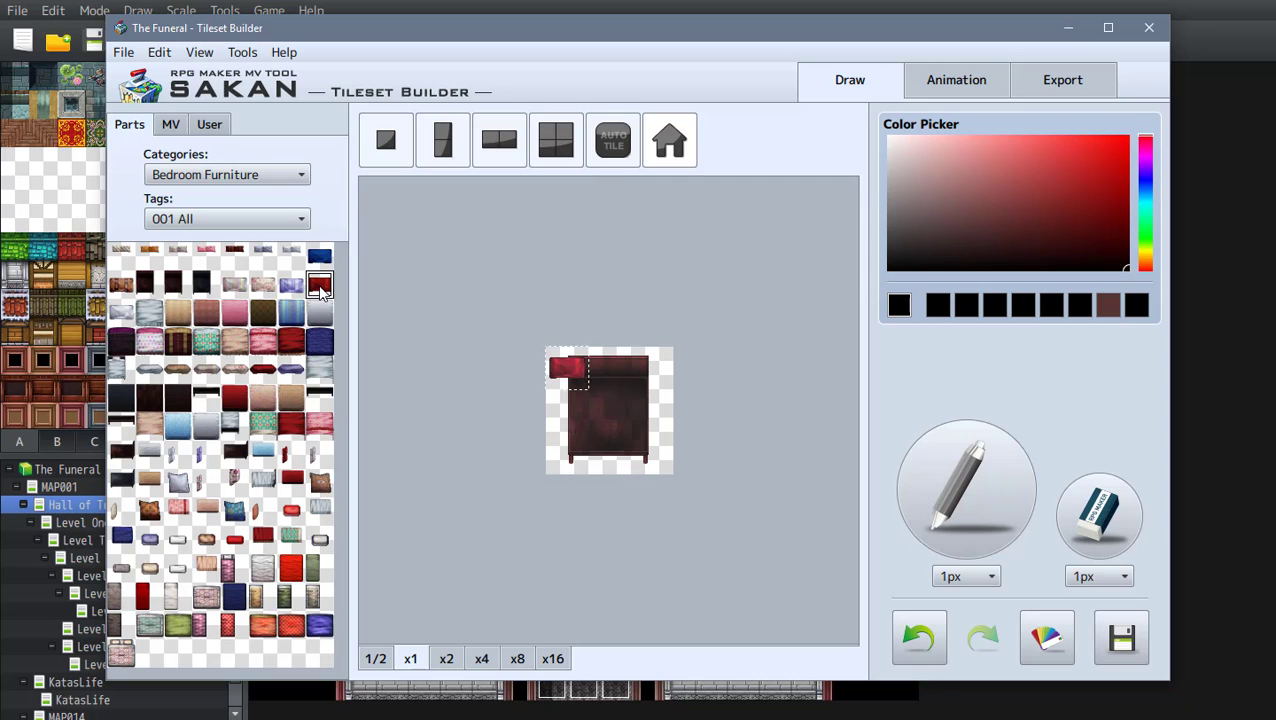
{"action": "left_click", "coordinate": [206, 312]}
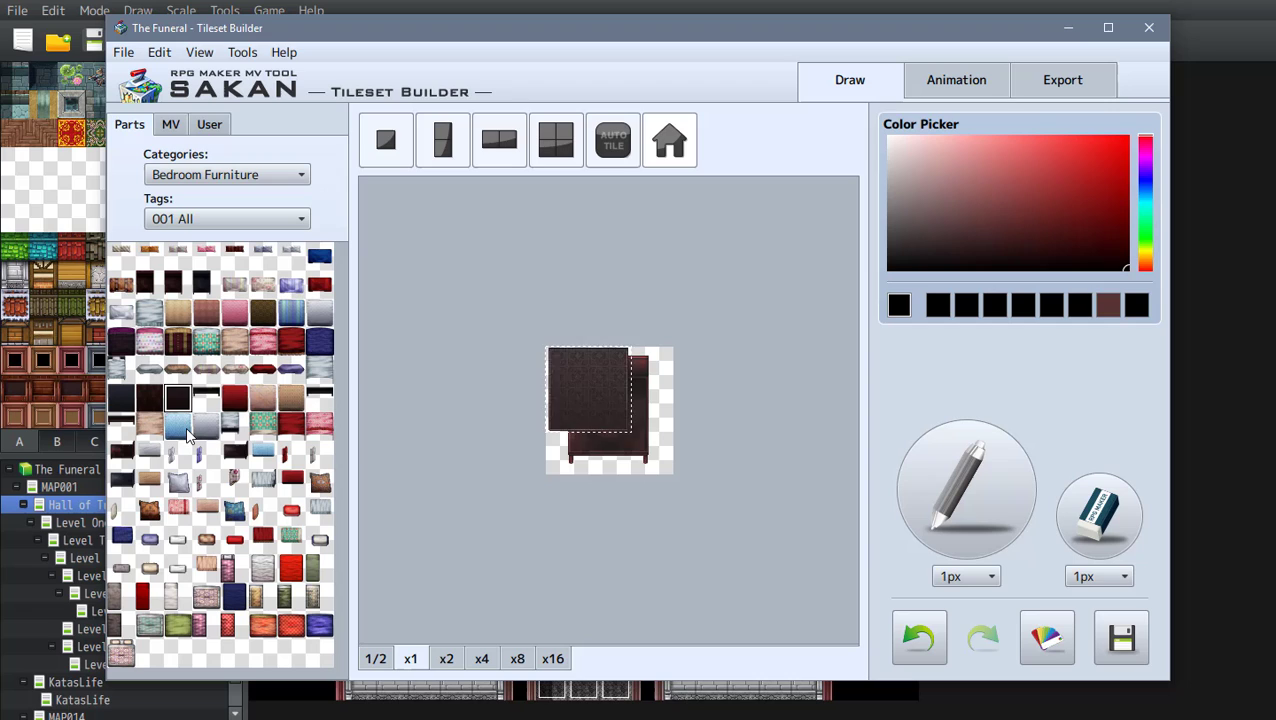
{"action": "left_click", "coordinate": [125, 399]}
{"action": "left_click", "coordinate": [212, 393]}
{"action": "left_click_drag", "start_coordinate": [611, 379], "coordinate": [622, 465]}
{"action": "left_click", "coordinate": [238, 345]}
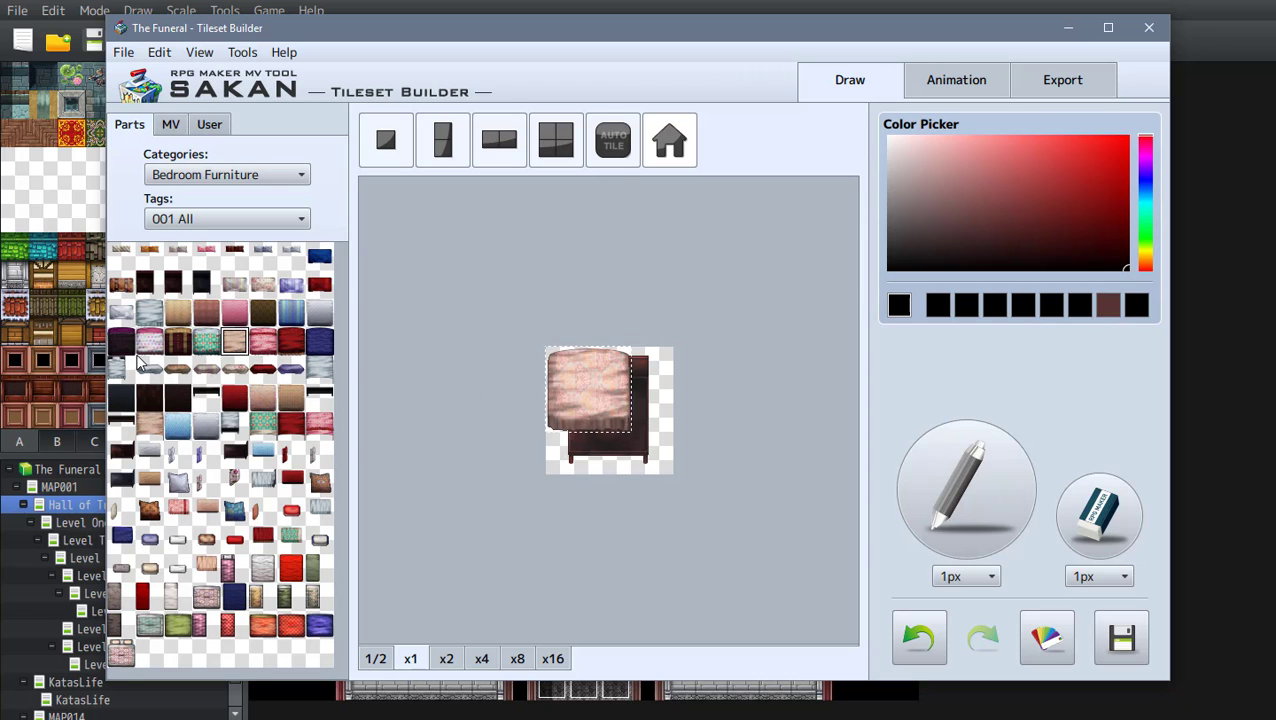
Step: Preview the plaid and patterned bedding parts and lay the light grey quilt over the bed frame
{"action": "left_click", "coordinate": [179, 342]}
{"action": "left_click_drag", "start_coordinate": [602, 402], "coordinate": [606, 436]}
{"action": "left_click", "coordinate": [288, 622]}
{"action": "left_click", "coordinate": [119, 652]}
{"action": "left_click", "coordinate": [116, 597]}
{"action": "left_click", "coordinate": [233, 568]}
{"action": "left_click", "coordinate": [263, 625]}
{"action": "scroll", "coordinate": [608, 443], "scroll_direction": "up", "scroll_amount": 5}
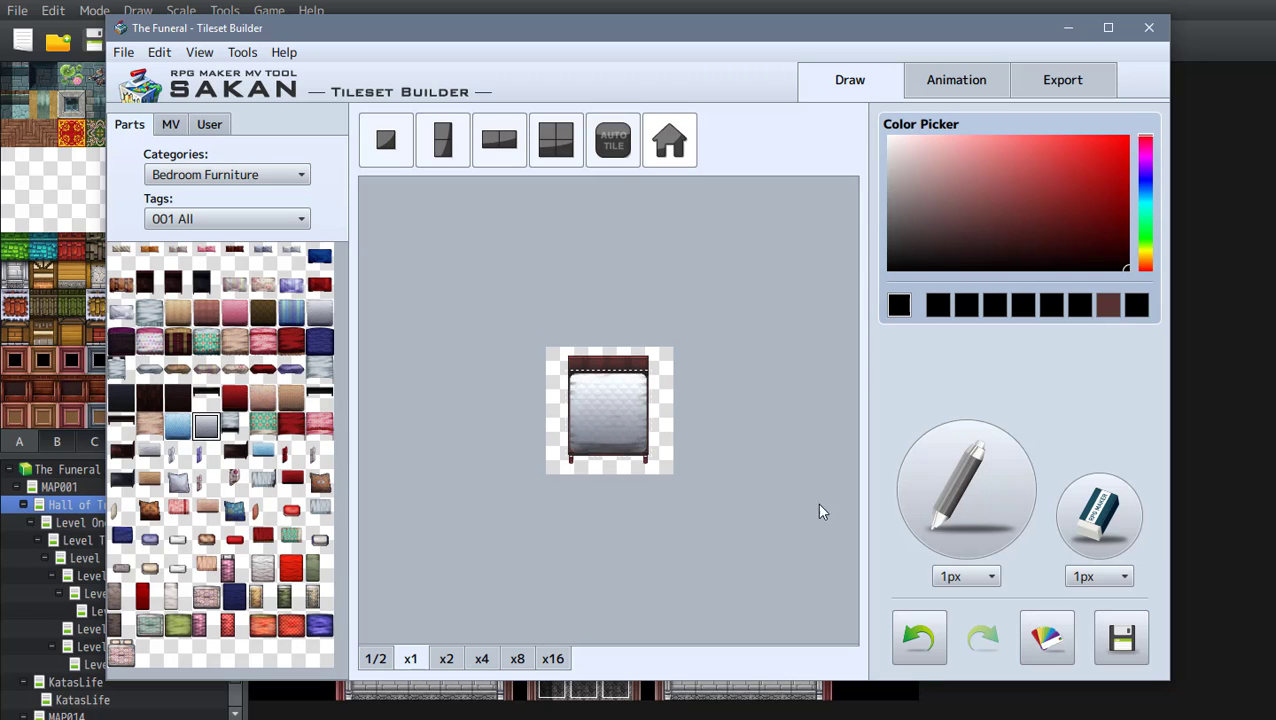
Step: Recolour the light grey quilt to a darker brownish grey with the Color and Brightness adjustment
{"action": "left_click", "coordinate": [1047, 637]}
{"action": "left_click_drag", "start_coordinate": [994, 284], "coordinate": [854, 286]}
{"action": "left_click", "coordinate": [862, 346]}
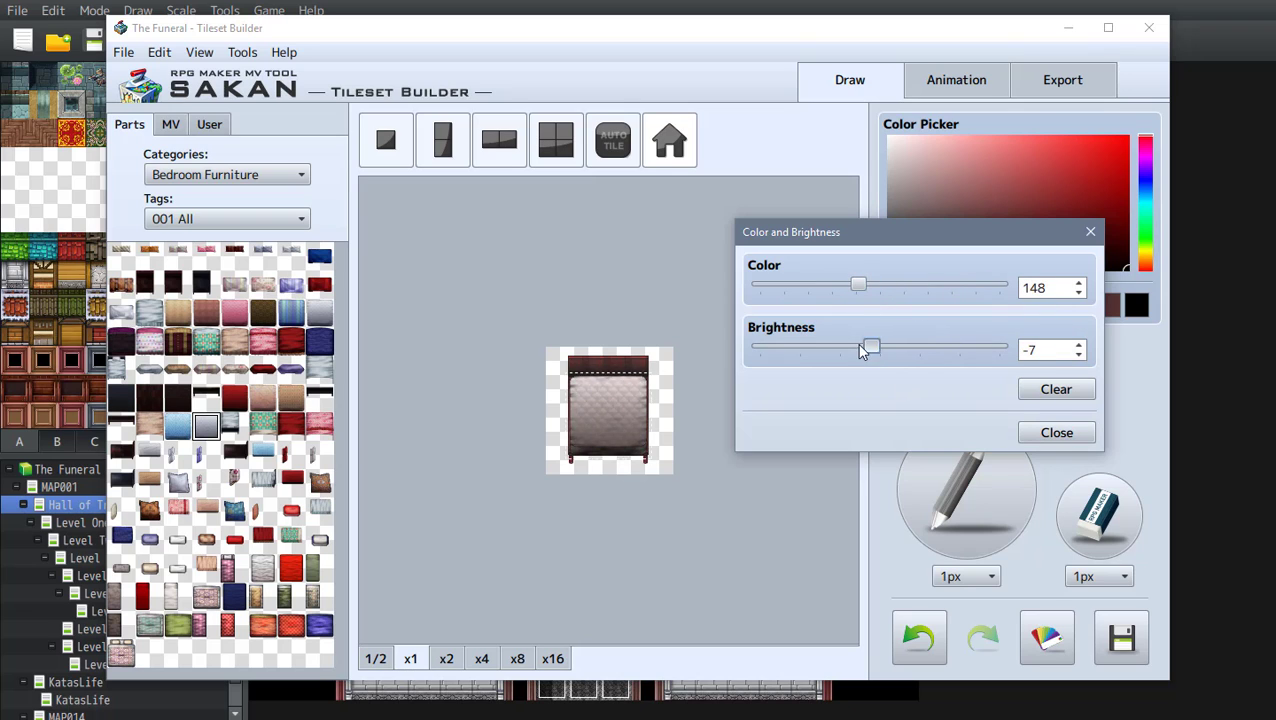
{"action": "left_click_drag", "start_coordinate": [870, 347], "coordinate": [863, 347]}
{"action": "left_click_drag", "start_coordinate": [854, 286], "coordinate": [1001, 286]}
{"action": "left_click", "coordinate": [1056, 432]}
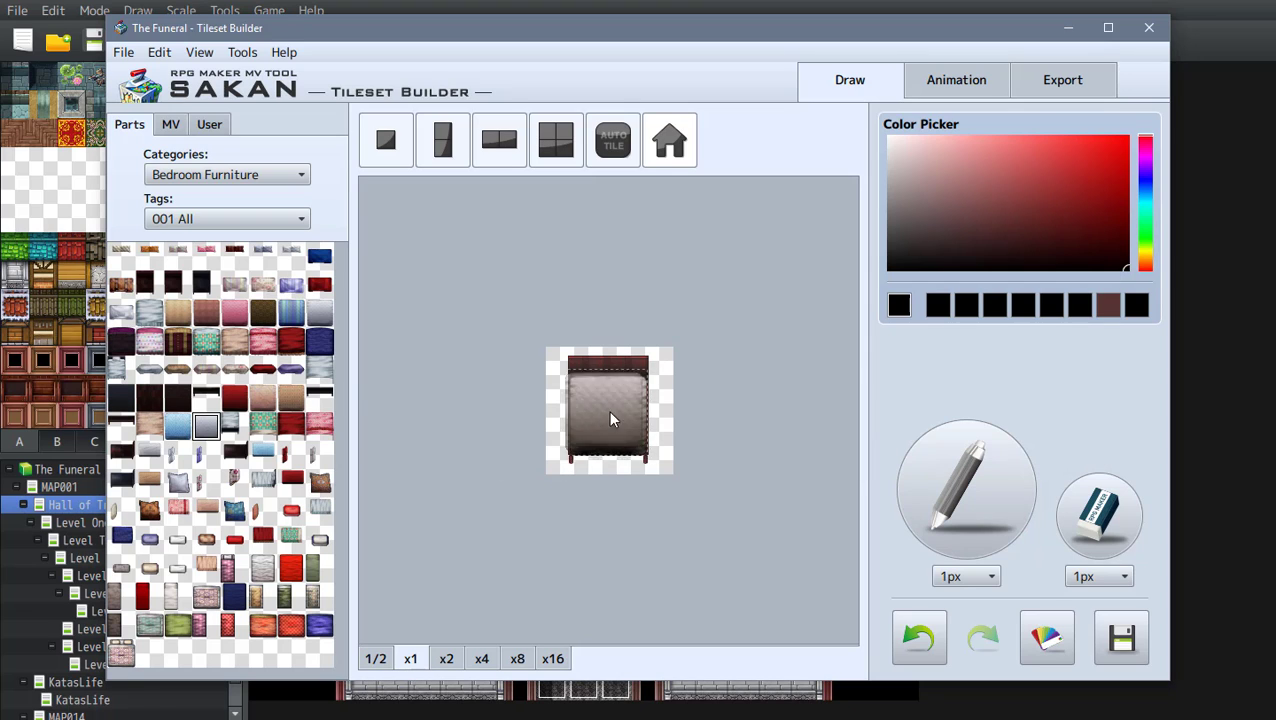
Step: Preview the cushion and bolster parts beside the quilted bed
{"action": "left_click", "coordinate": [291, 482]}
{"action": "left_click", "coordinate": [234, 369]}
{"action": "left_click", "coordinate": [149, 369]}
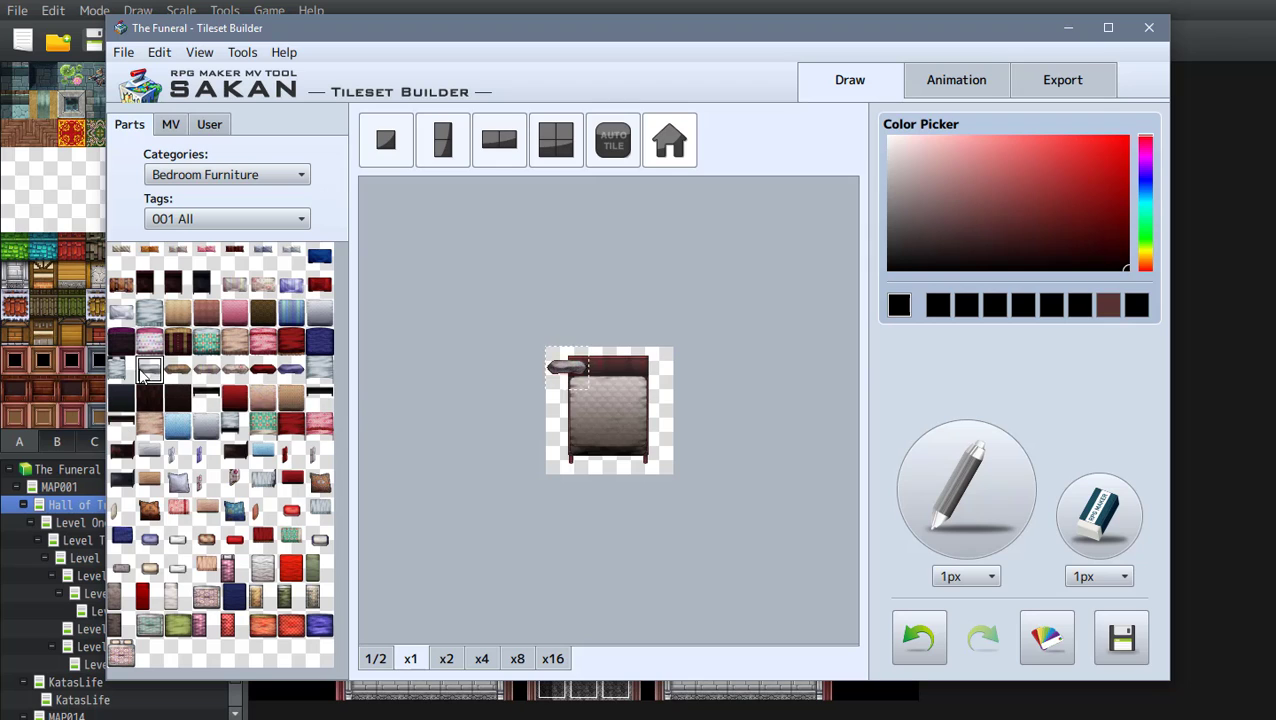
Step: Try laying the dark red bed frame over the quilt, and undo and redo the latest placements
{"action": "left_click", "coordinate": [173, 285]}
{"action": "left_click", "coordinate": [149, 286]}
{"action": "mouse_move", "coordinate": [592, 404]}
{"action": "left_mouse_down"}
{"action": "mouse_move", "coordinate": [612, 415]}
{"action": "mouse_move", "coordinate": [607, 437]}
{"action": "mouse_move", "coordinate": [621, 431]}
{"action": "mouse_move", "coordinate": [502, 404]}
{"action": "mouse_move", "coordinate": [618, 426]}
{"action": "mouse_move", "coordinate": [514, 430]}
{"action": "mouse_move", "coordinate": [608, 440]}
{"action": "mouse_move", "coordinate": [612, 417]}
{"action": "mouse_move", "coordinate": [626, 419]}
{"action": "left_mouse_up"}
{"action": "left_click", "coordinate": [1047, 638]}
{"action": "left_click", "coordinate": [919, 638]}
{"action": "left_click", "coordinate": [919, 638]}
{"action": "left_click", "coordinate": [982, 642]}
{"action": "left_click", "coordinate": [982, 640]}
Step: Set the eraser size to 3px, try erasing along the foot of the bed, and undo the stroke
{"action": "left_click", "coordinate": [1099, 518]}
{"action": "left_click", "coordinate": [1102, 580]}
{"action": "left_click", "coordinate": [1098, 617]}
{"action": "left_click", "coordinate": [149, 285]}
{"action": "left_click", "coordinate": [1099, 516]}
{"action": "left_click_drag", "start_coordinate": [566, 450], "coordinate": [655, 456]}
{"action": "left_click", "coordinate": [919, 638]}
Step: Try laying another bed frame over the quilt and switching to the eraser
{"action": "left_click", "coordinate": [157, 285]}
{"action": "mouse_move", "coordinate": [614, 418]}
{"action": "left_mouse_down"}
{"action": "mouse_move", "coordinate": [648, 426]}
{"action": "mouse_move", "coordinate": [608, 418]}
{"action": "left_mouse_up"}
{"action": "left_click", "coordinate": [1098, 540]}
{"action": "left_click", "coordinate": [152, 285]}
{"action": "left_click", "coordinate": [1099, 518]}
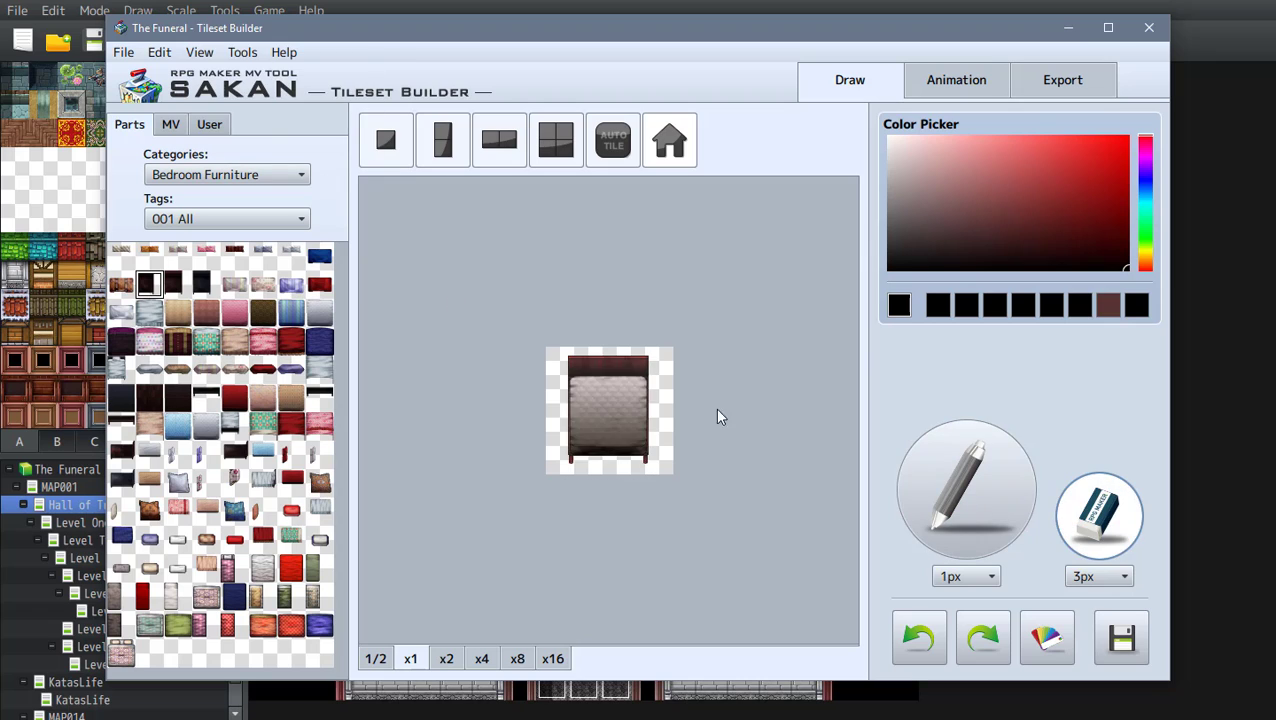
{"action": "left_click", "coordinate": [242, 52]}
Step: Cover the quilt with the dark bed frame, try cutting through it with the 3px eraser, and undo the strokes
{"action": "left_click", "coordinate": [150, 285]}
{"action": "left_click", "coordinate": [1099, 520]}
{"action": "left_click", "coordinate": [150, 285]}
{"action": "left_click", "coordinate": [616, 423]}
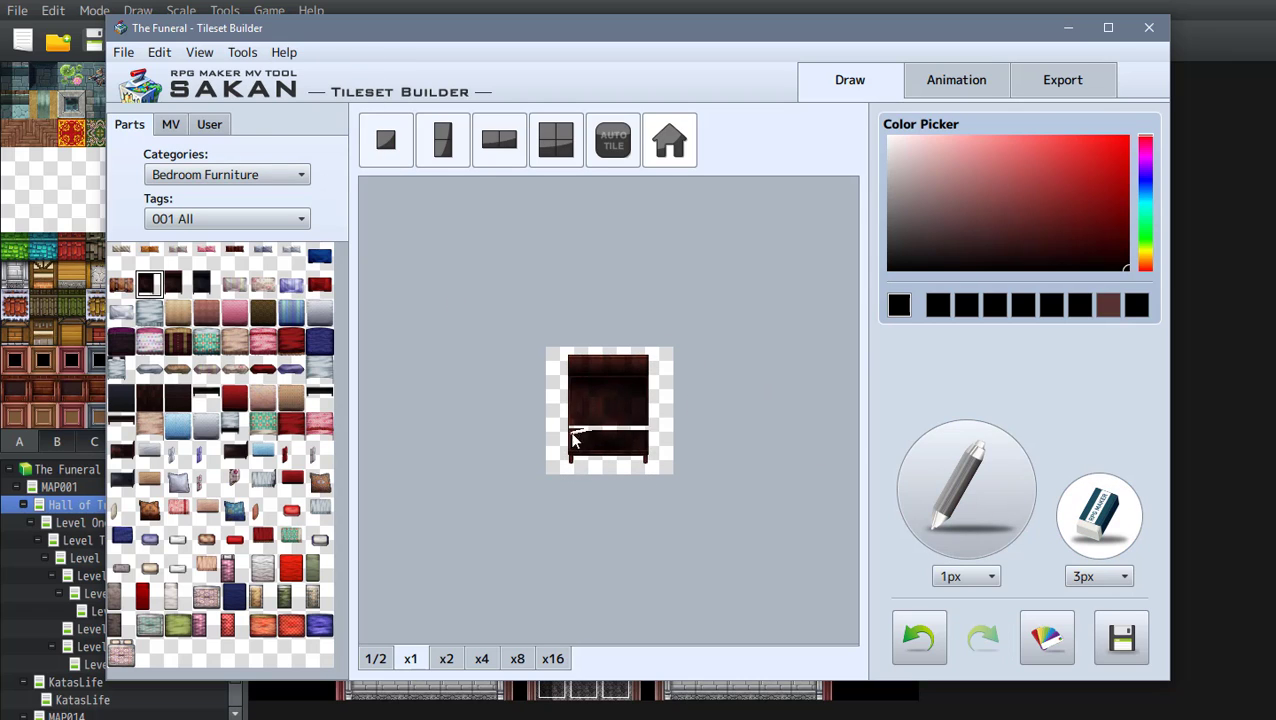
{"action": "left_click", "coordinate": [914, 640]}
{"action": "mouse_move", "coordinate": [567, 454]}
{"action": "left_mouse_down"}
{"action": "mouse_move", "coordinate": [630, 457]}
{"action": "mouse_move", "coordinate": [580, 455]}
{"action": "left_mouse_up"}
{"action": "key", "text": "ctrl+z"}
Step: Preview the bolster and bed-end parts, and position the black footboard at the foot of the bed
{"action": "left_click", "coordinate": [263, 368]}
{"action": "left_click", "coordinate": [122, 426]}
{"action": "left_click", "coordinate": [320, 397]}
{"action": "left_click", "coordinate": [206, 397]}
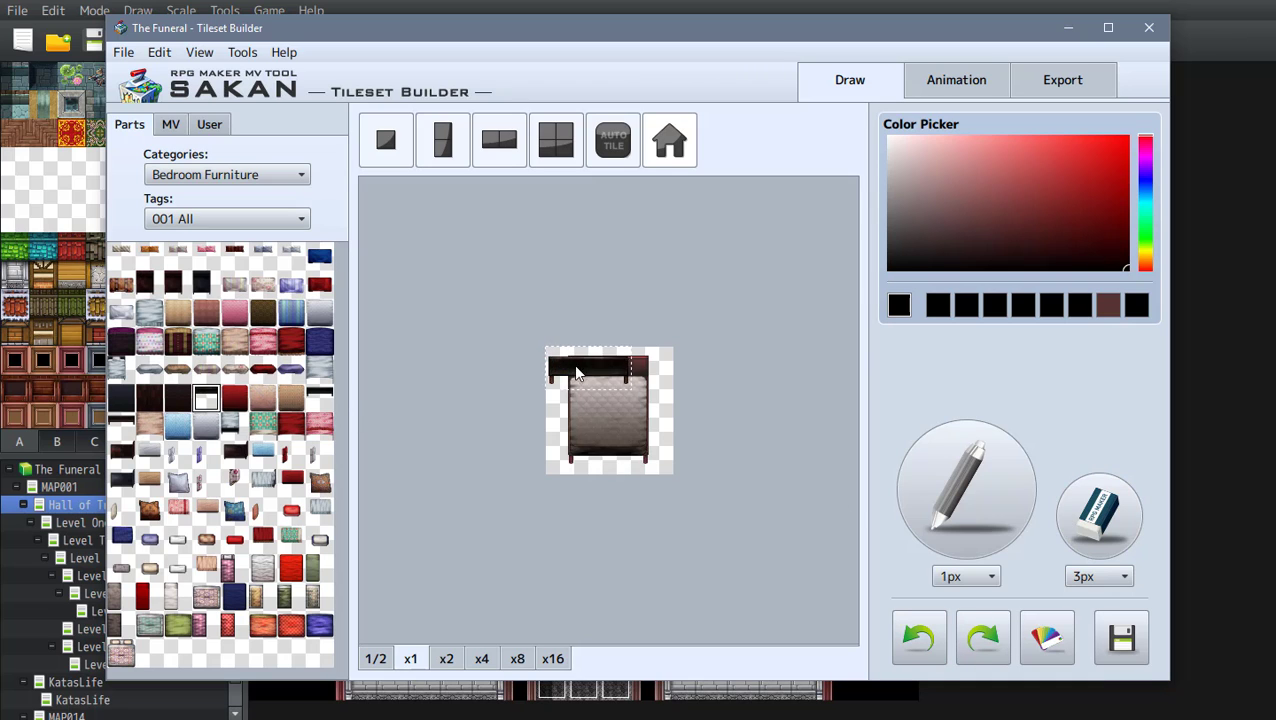
{"action": "left_click_drag", "start_coordinate": [573, 364], "coordinate": [592, 446]}
Step: Set the footboard's Color to 0 and Brightness to 11, and stamp it onto the foot of the bed
{"action": "left_click", "coordinate": [1047, 638]}
{"action": "left_click_drag", "start_coordinate": [690, 244], "coordinate": [952, 303]}
{"action": "left_click_drag", "start_coordinate": [862, 417], "coordinate": [870, 417]}
{"action": "left_click_drag", "start_coordinate": [742, 356], "coordinate": [750, 357]}
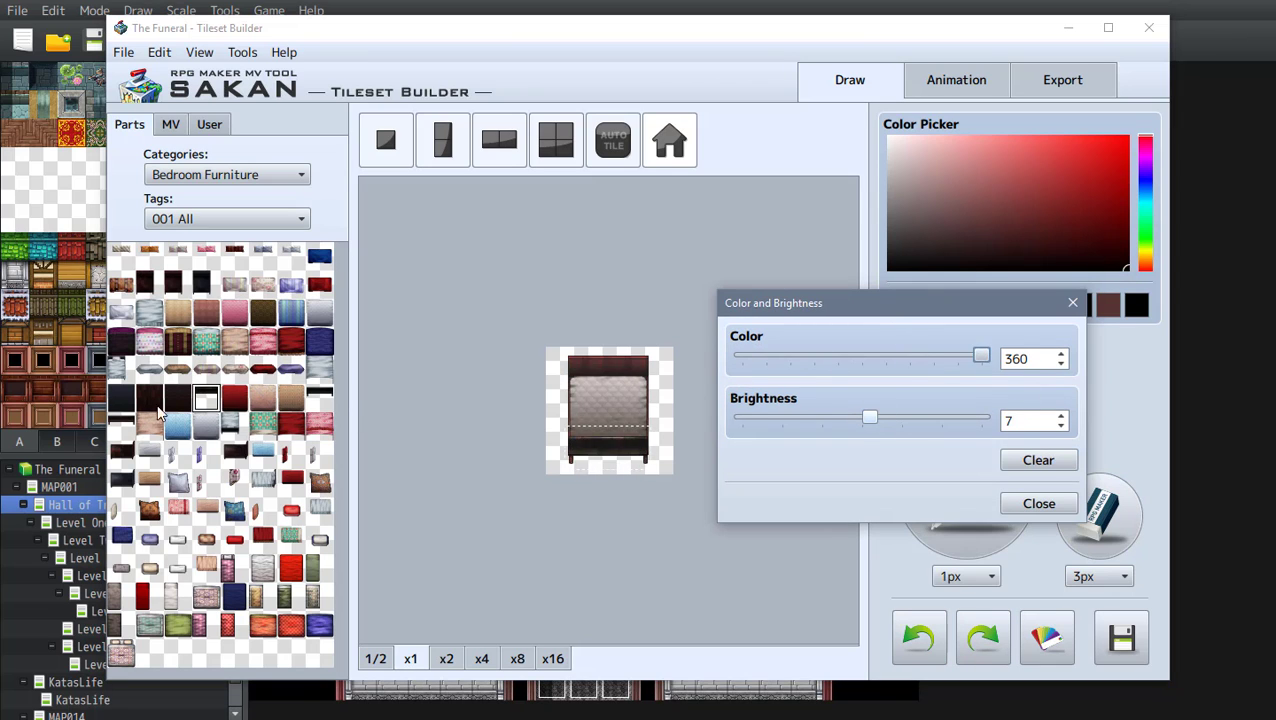
{"action": "left_click", "coordinate": [875, 420]}
{"action": "left_click", "coordinate": [782, 357]}
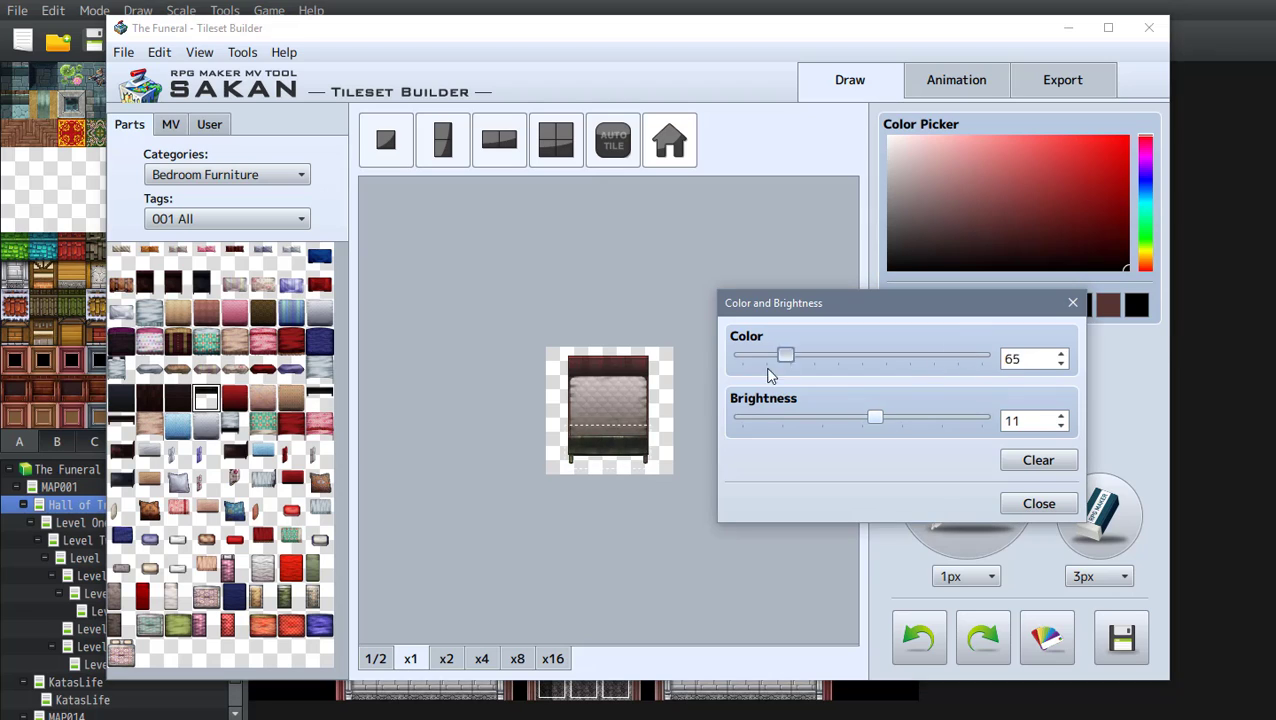
{"action": "left_click_drag", "start_coordinate": [768, 368], "coordinate": [740, 370]}
{"action": "left_click", "coordinate": [1039, 503]}
{"action": "double_click", "coordinate": [624, 437]}
Step: Preview the single pillows and cushions, and place the beige striped pillow pair at the head of the bed
{"action": "left_click", "coordinate": [234, 285]}
{"action": "left_click", "coordinate": [286, 287]}
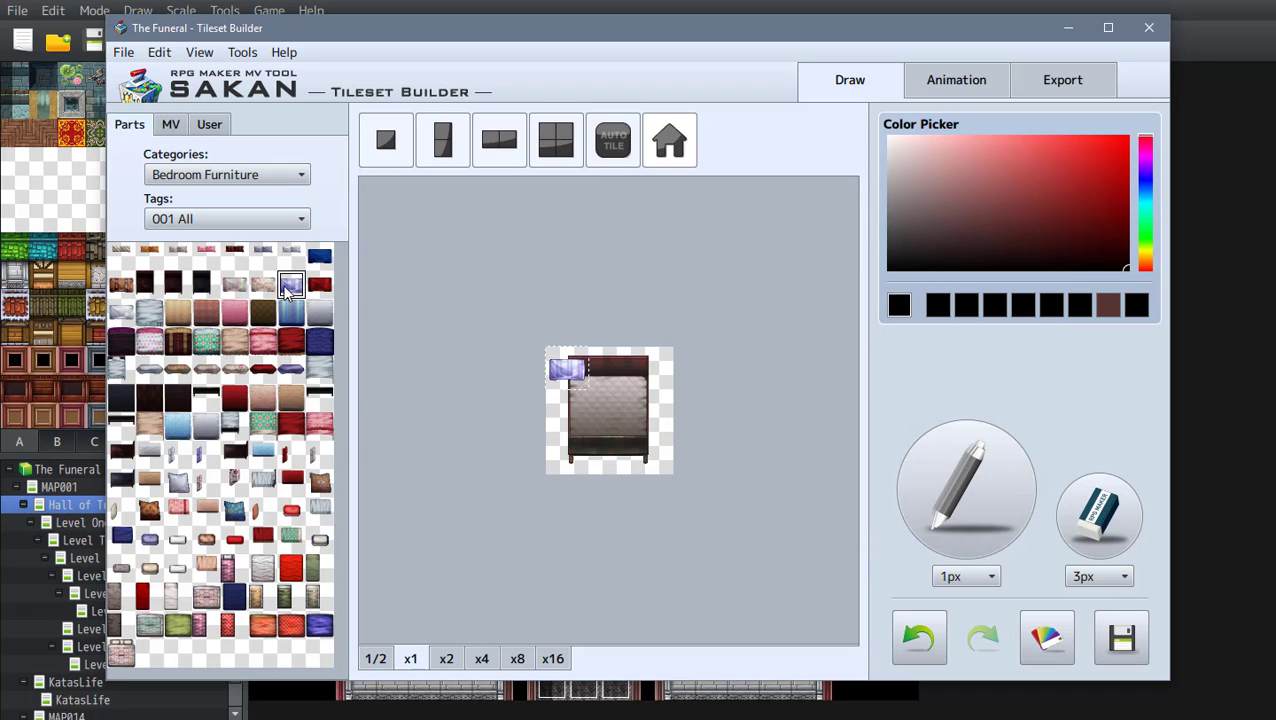
{"action": "left_click", "coordinate": [234, 256]}
{"action": "left_click", "coordinate": [178, 484]}
{"action": "left_click", "coordinate": [206, 485]}
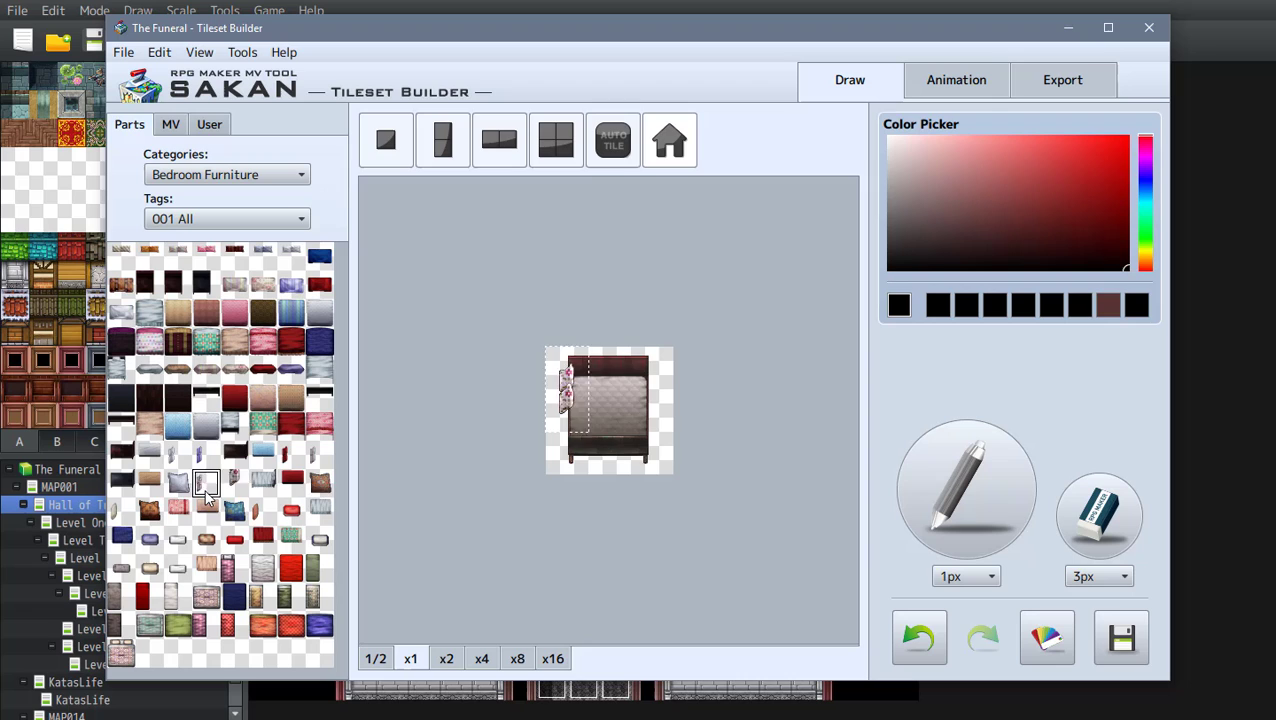
{"action": "left_click", "coordinate": [149, 482]}
{"action": "left_click", "coordinate": [263, 370]}
{"action": "left_click", "coordinate": [291, 256]}
{"action": "left_click", "coordinate": [121, 256]}
{"action": "left_click_drag", "start_coordinate": [617, 377], "coordinate": [640, 386]}
Step: Set the striped pillow pair's Color to 313 and lower its Brightness
{"action": "left_click", "coordinate": [1060, 630]}
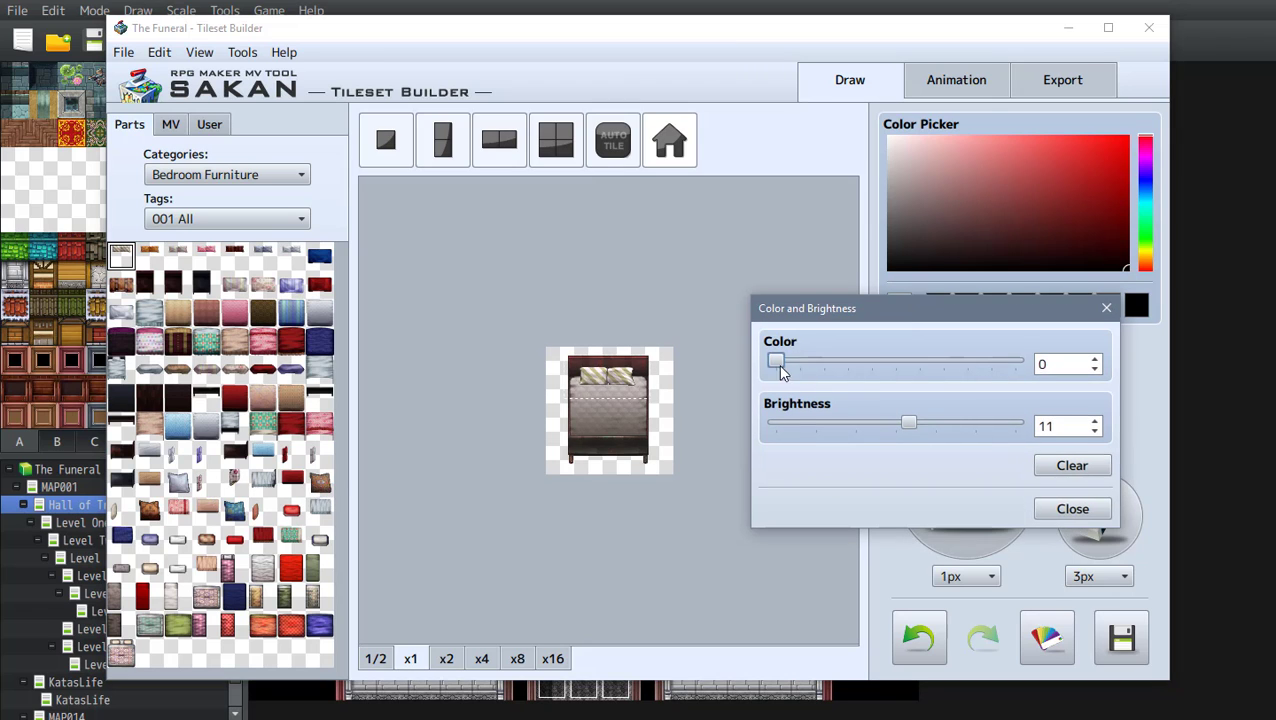
{"action": "left_click_drag", "start_coordinate": [778, 366], "coordinate": [983, 362]}
{"action": "left_click_drag", "start_coordinate": [908, 422], "coordinate": [883, 422]}
{"action": "left_click", "coordinate": [1072, 510]}
Step: Rework the footboard to Color 0 and Brightness 11, and shift the striped pillows to a lower Color and higher Brightness
{"action": "left_click", "coordinate": [206, 398]}
{"action": "left_click", "coordinate": [1047, 638]}
{"action": "left_click_drag", "start_coordinate": [742, 357], "coordinate": [982, 357]}
{"action": "left_click_drag", "start_coordinate": [879, 417], "coordinate": [876, 423]}
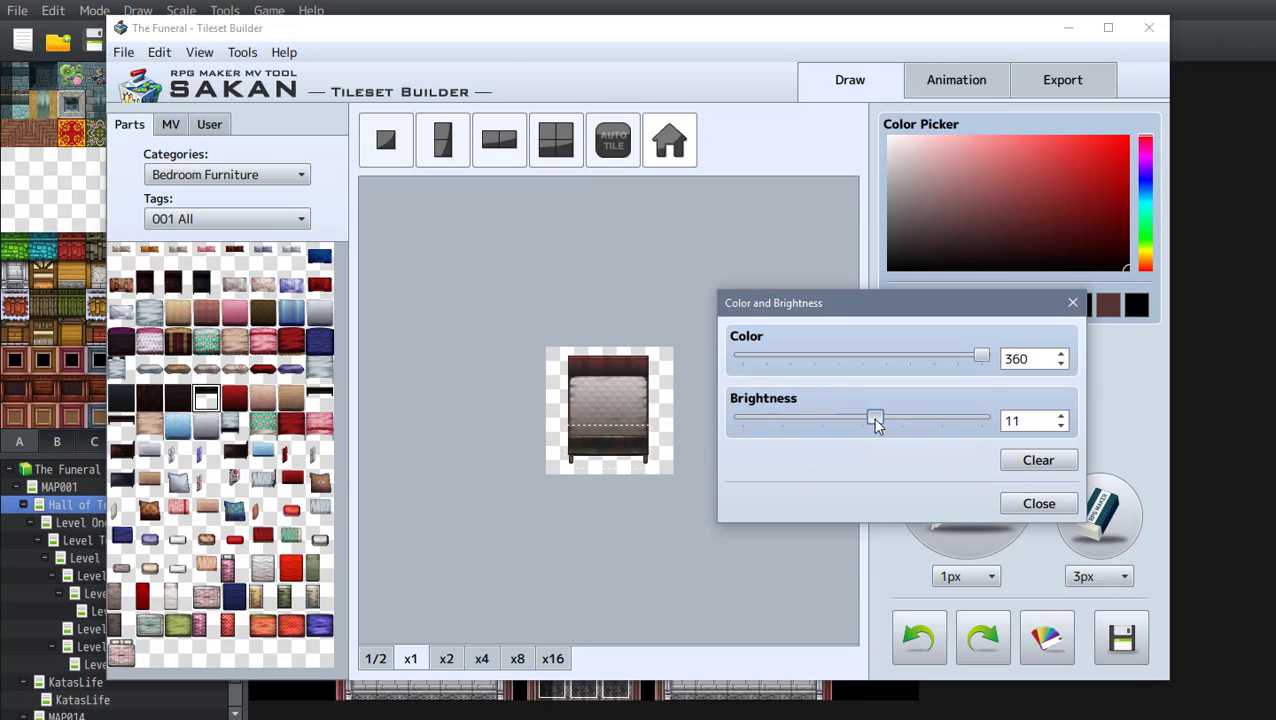
{"action": "left_click_drag", "start_coordinate": [982, 362], "coordinate": [705, 359]}
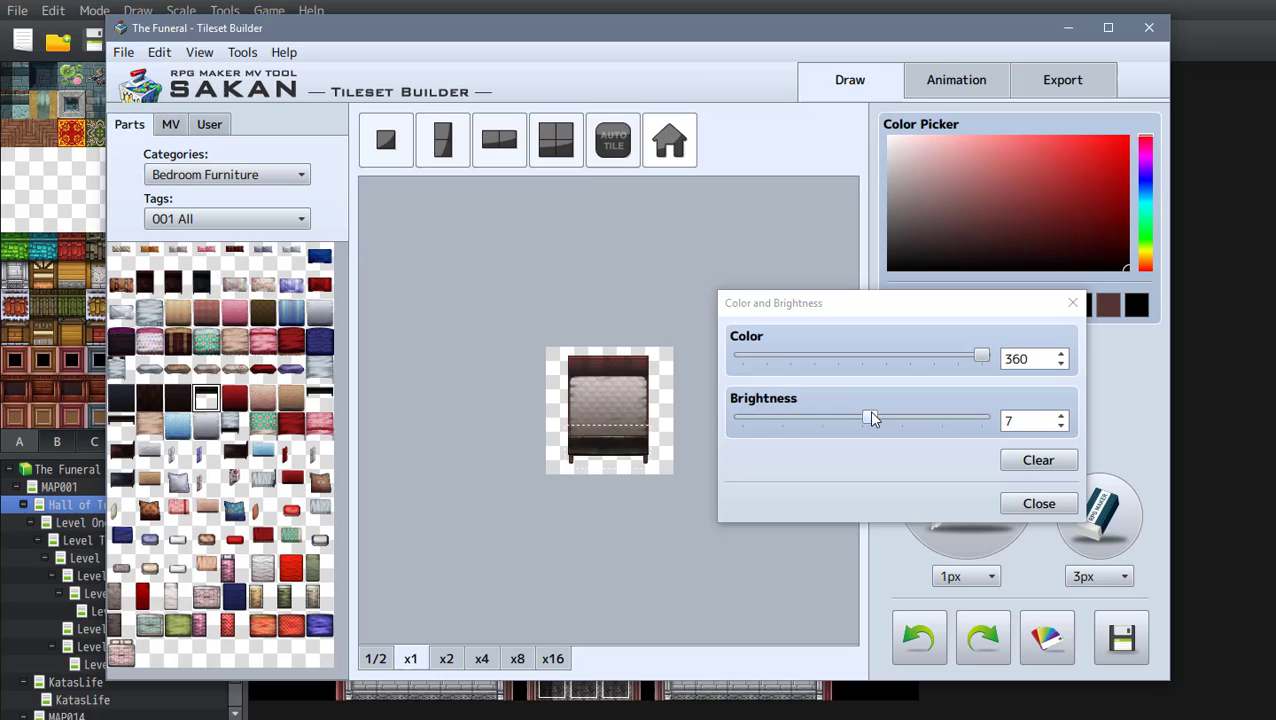
{"action": "left_click_drag", "start_coordinate": [870, 413], "coordinate": [875, 416]}
{"action": "left_click_drag", "start_coordinate": [981, 357], "coordinate": [724, 366]}
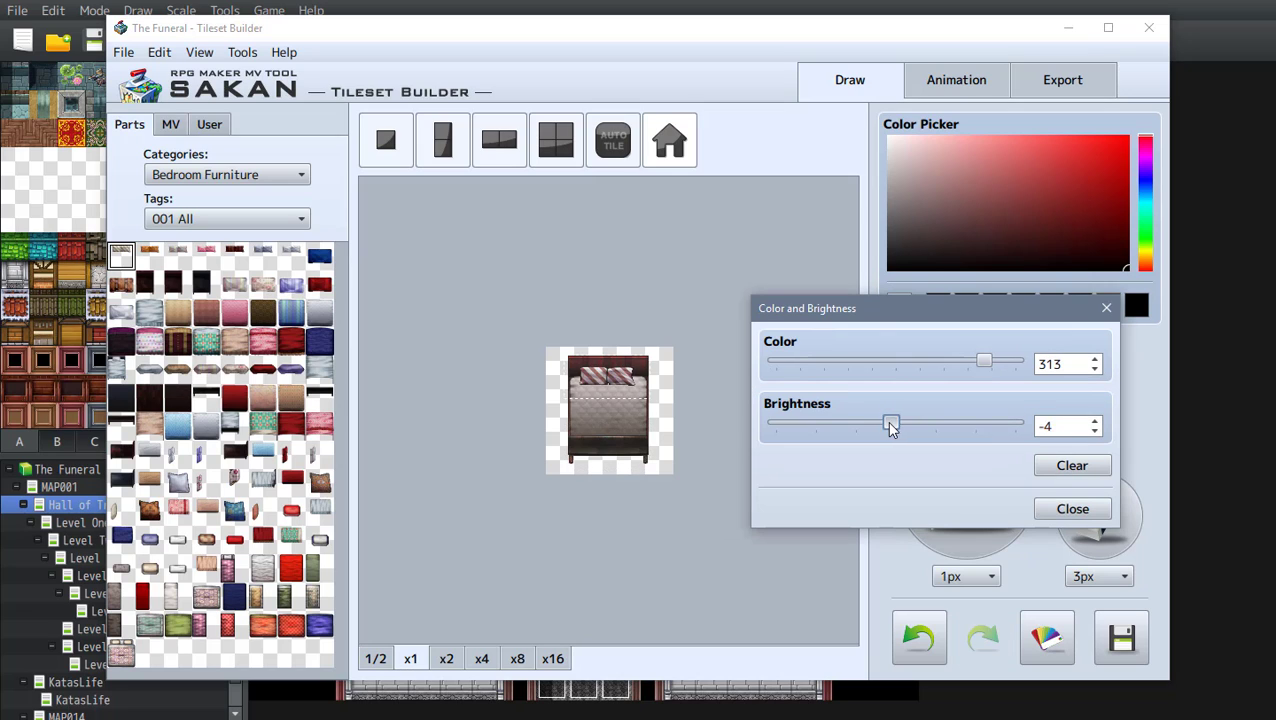
{"action": "left_click_drag", "start_coordinate": [886, 421], "coordinate": [904, 427]}
{"action": "left_click_drag", "start_coordinate": [977, 366], "coordinate": [858, 364]}
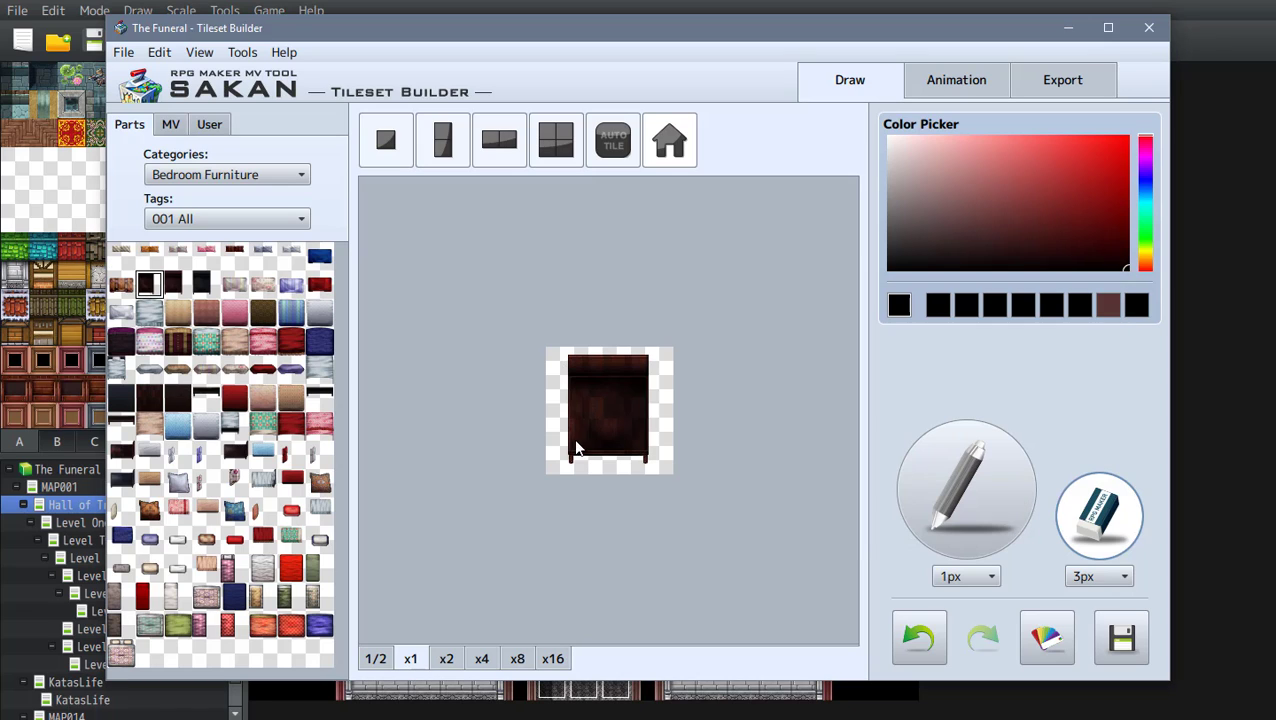
Step: Try erasing the lower part of the bed frame below the quilt, and undo the eraser strokes
{"action": "mouse_move", "coordinate": [569, 425]}
{"action": "left_mouse_down"}
{"action": "mouse_move", "coordinate": [578, 443]}
{"action": "mouse_move", "coordinate": [565, 440]}
{"action": "mouse_move", "coordinate": [663, 440]}
{"action": "mouse_move", "coordinate": [540, 459]}
{"action": "left_mouse_up"}
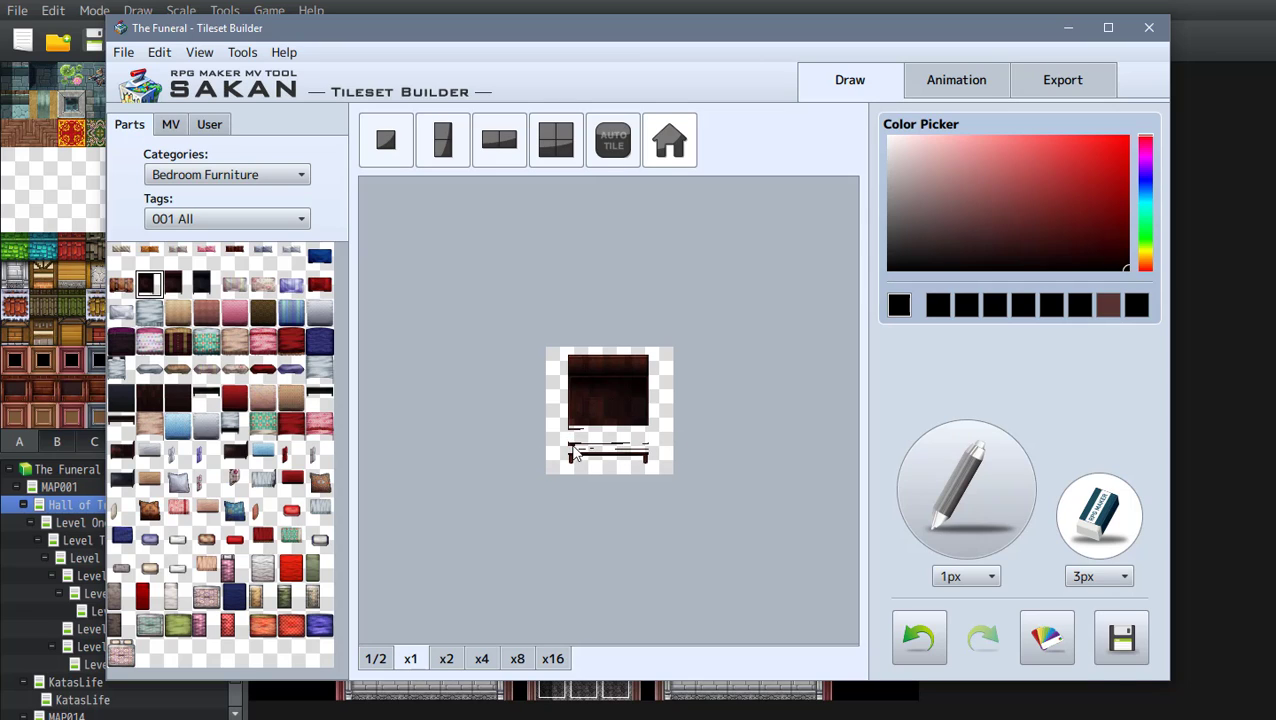
{"action": "left_click", "coordinate": [916, 643]}
{"action": "left_click", "coordinate": [912, 645]}
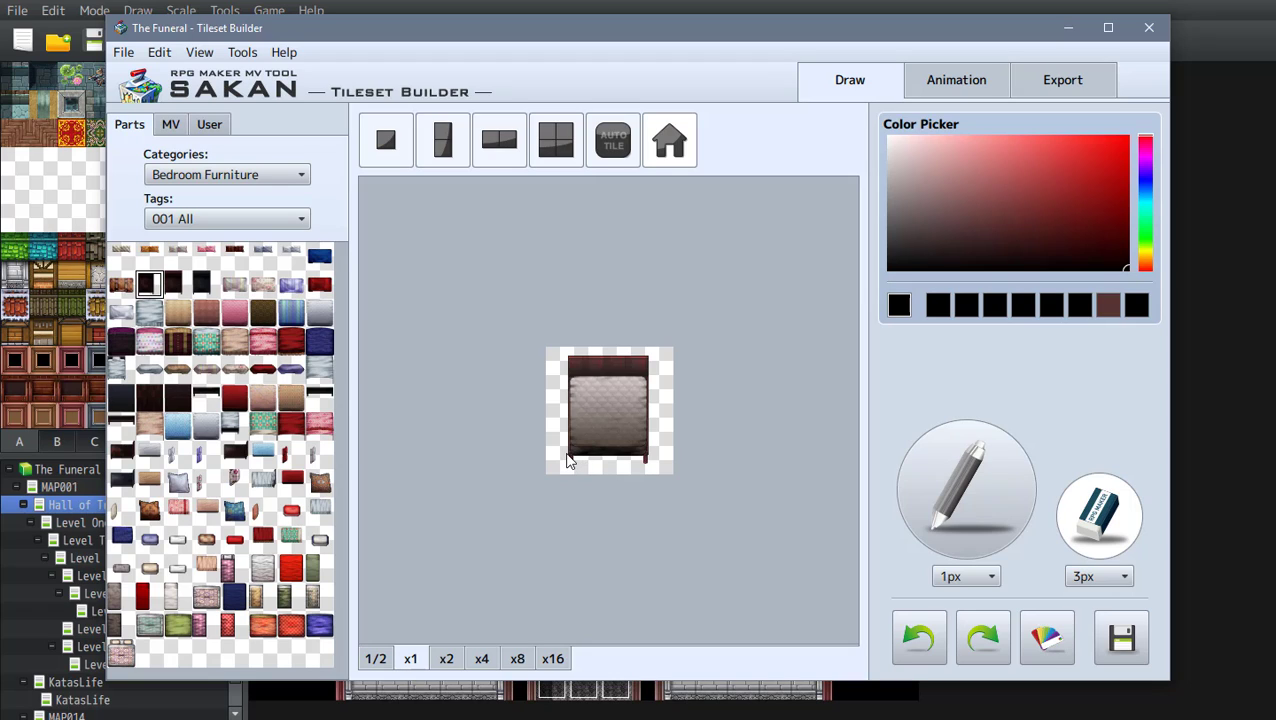
{"action": "left_click_drag", "start_coordinate": [584, 460], "coordinate": [598, 460]}
{"action": "left_click_drag", "start_coordinate": [619, 458], "coordinate": [622, 457]}
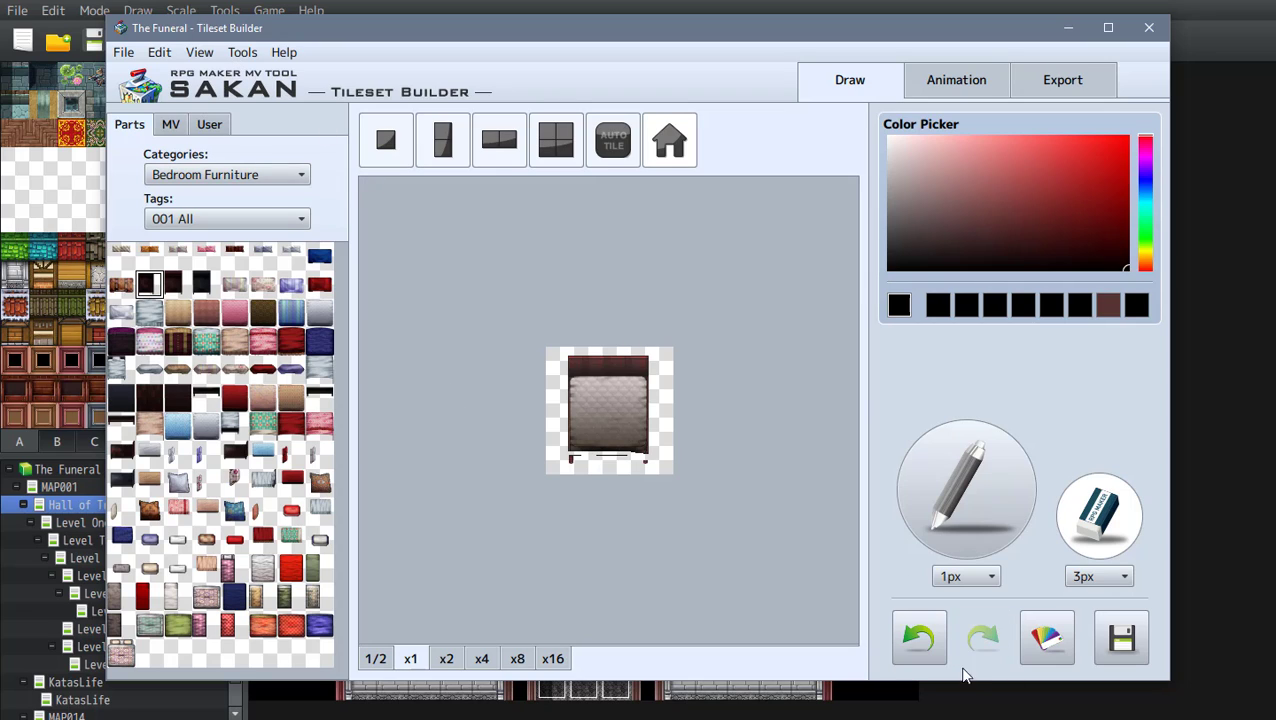
{"action": "left_click", "coordinate": [940, 655]}
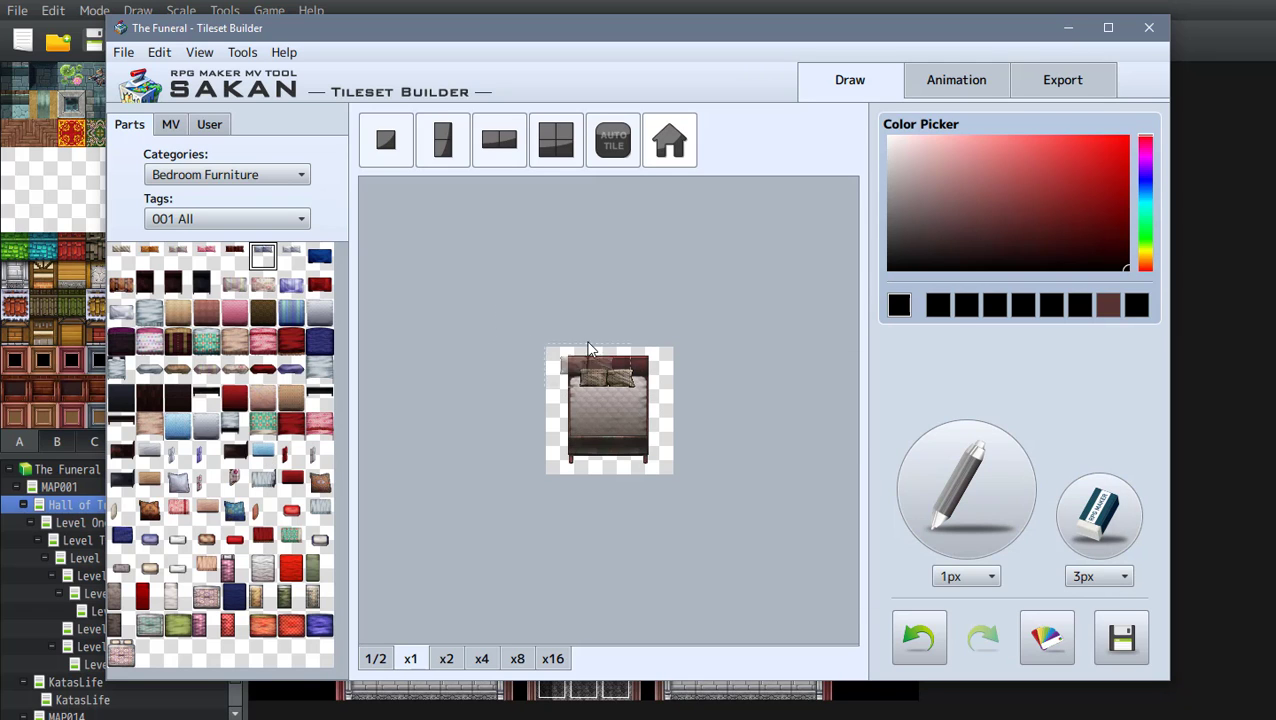
Step: Change the parts category to Decorations and position the red gradient strip over the pillows
{"action": "left_click", "coordinate": [228, 175]}
{"action": "left_click", "coordinate": [218, 222]}
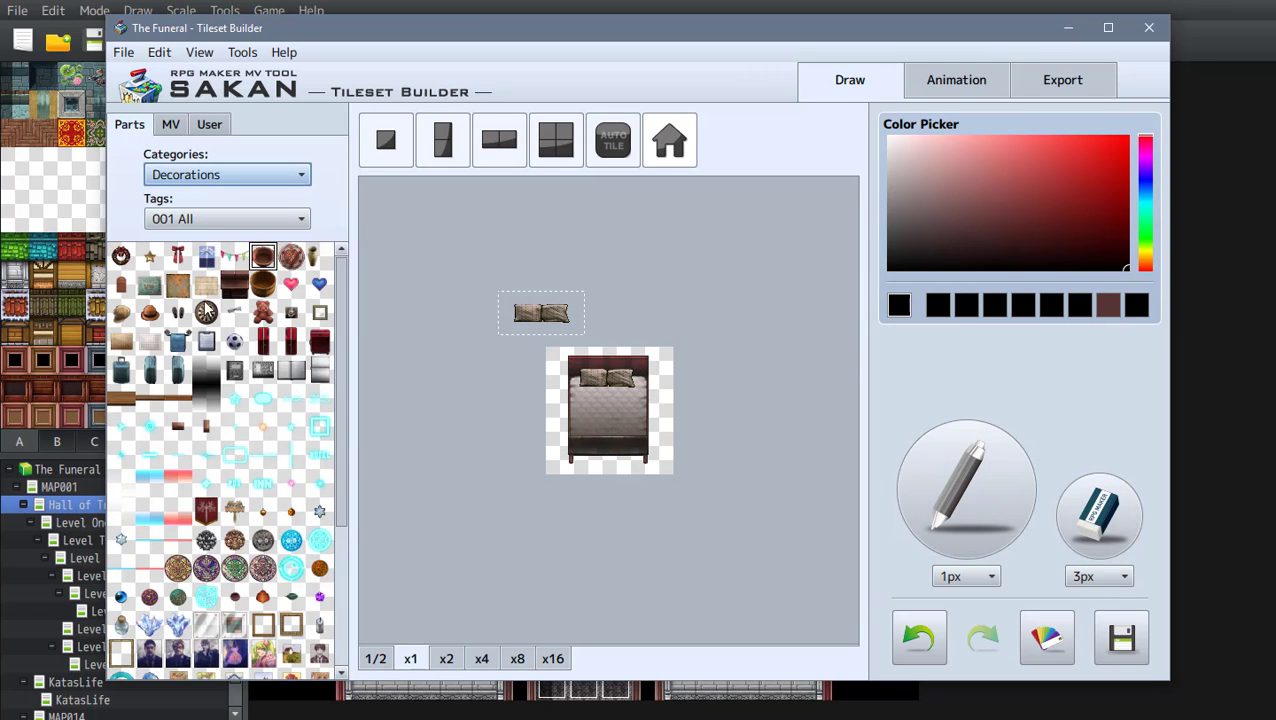
{"action": "scroll", "coordinate": [319, 627], "scroll_direction": "down", "scroll_amount": 3}
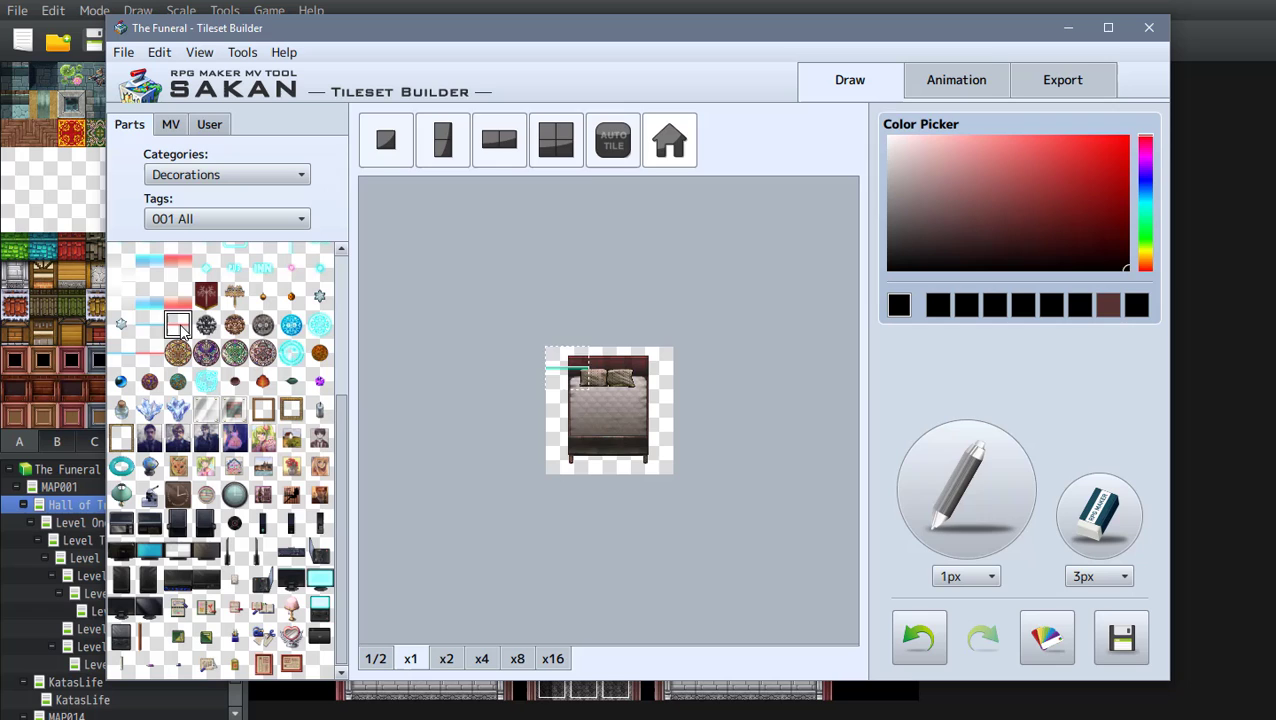
{"action": "left_click", "coordinate": [173, 269]}
{"action": "left_click_drag", "start_coordinate": [576, 360], "coordinate": [599, 369]}
Step: Try the red gradient strip as a shadow over the pillows with Color 0 and Brightness -100
{"action": "left_click", "coordinate": [1047, 638]}
{"action": "left_click_drag", "start_coordinate": [850, 460], "coordinate": [764, 459]}
{"action": "left_click_drag", "start_coordinate": [853, 396], "coordinate": [738, 400]}
{"action": "left_click_drag", "start_coordinate": [764, 459], "coordinate": [738, 460]}
{"action": "left_click", "coordinate": [599, 374]}
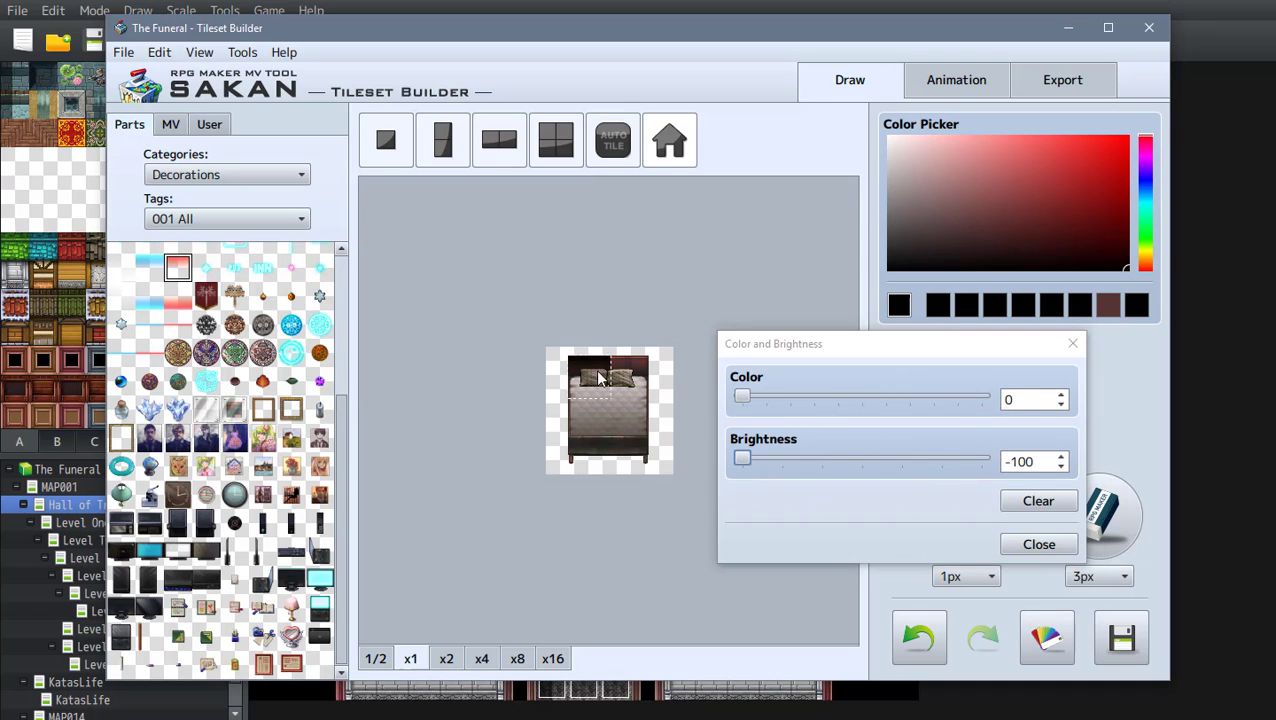
{"action": "left_click", "coordinate": [1038, 544]}
Step: Change the parts category to Shop and preview goods such as the brown cloth rolls around the bed
{"action": "scroll", "coordinate": [222, 393], "scroll_direction": "up", "scroll_amount": 8}
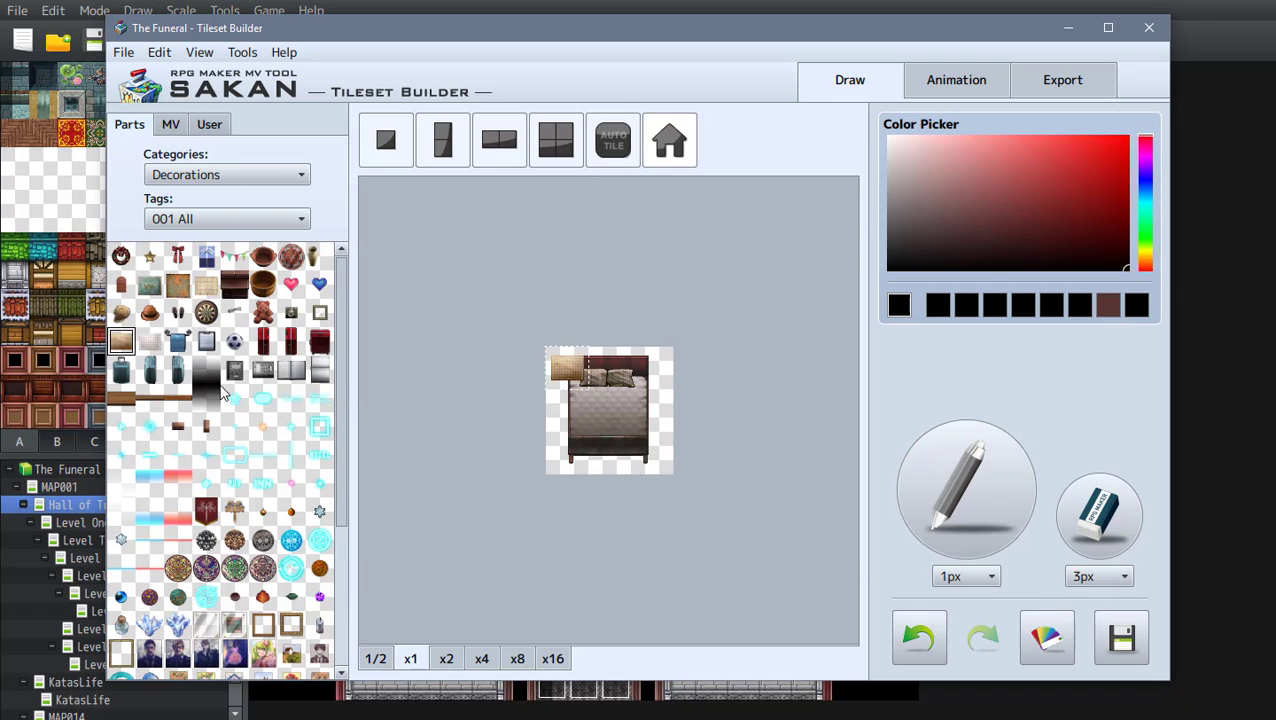
{"action": "left_click", "coordinate": [226, 174]}
{"action": "left_click", "coordinate": [171, 379]}
{"action": "left_click", "coordinate": [149, 370]}
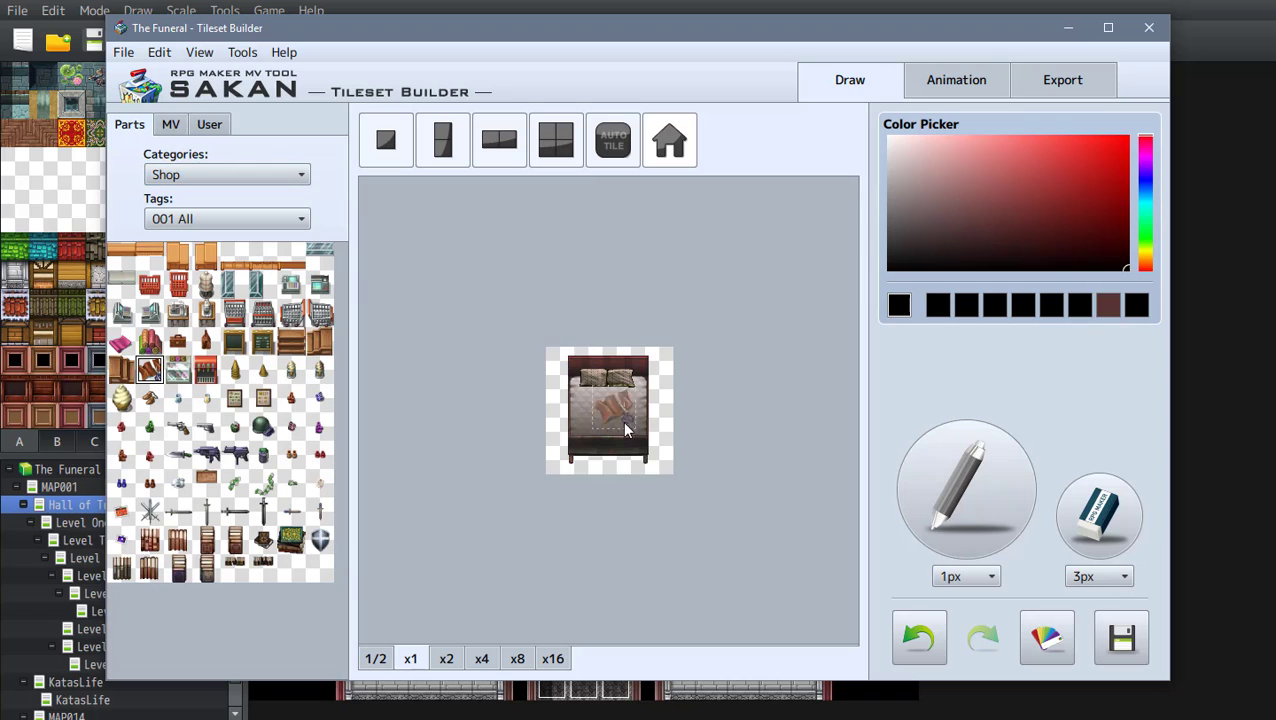
{"action": "left_click", "coordinate": [206, 342]}
{"action": "left_click", "coordinate": [233, 285]}
{"action": "left_click", "coordinate": [150, 399]}
{"action": "left_click", "coordinate": [262, 568]}
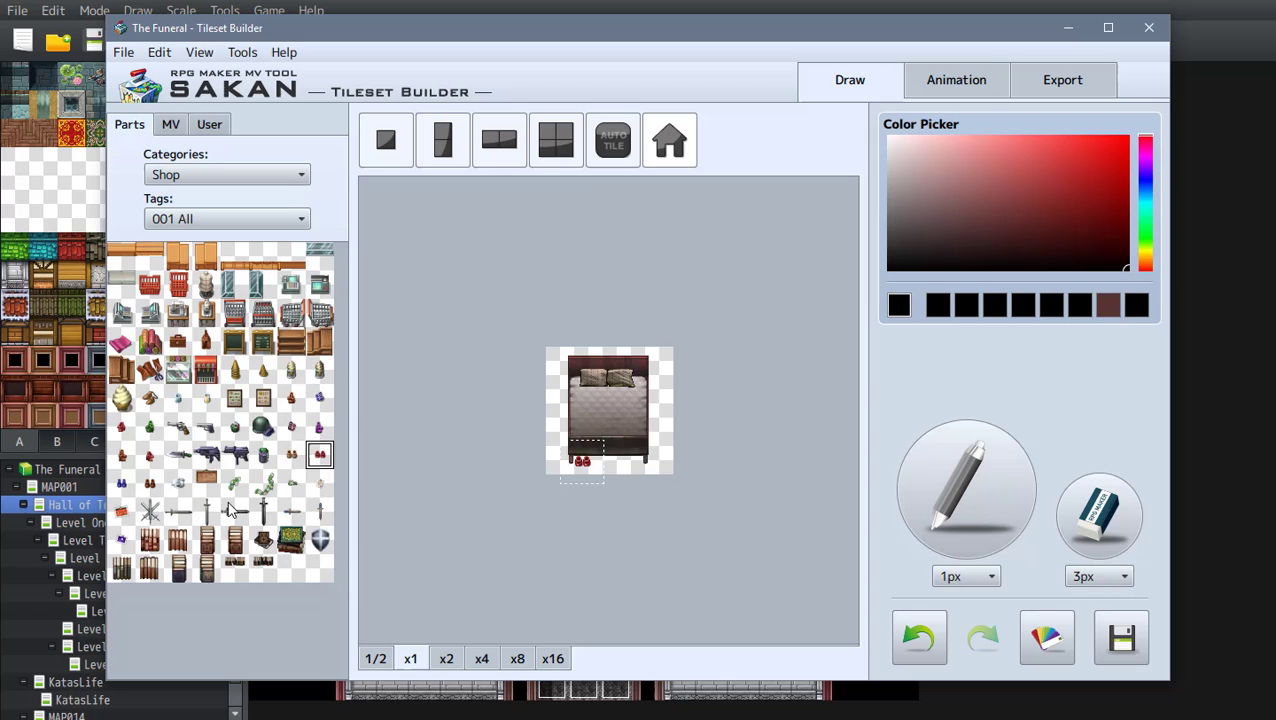
Step: Place the small red shoe part beside the foot of the bed with Color 15 and Brightness -14
{"action": "left_click", "coordinate": [121, 427]}
{"action": "left_click_drag", "start_coordinate": [571, 380], "coordinate": [568, 471]}
{"action": "left_click", "coordinate": [1047, 638]}
{"action": "left_click_drag", "start_coordinate": [389, 169], "coordinate": [397, 245]}
{"action": "left_click_drag", "start_coordinate": [506, 232], "coordinate": [489, 257]}
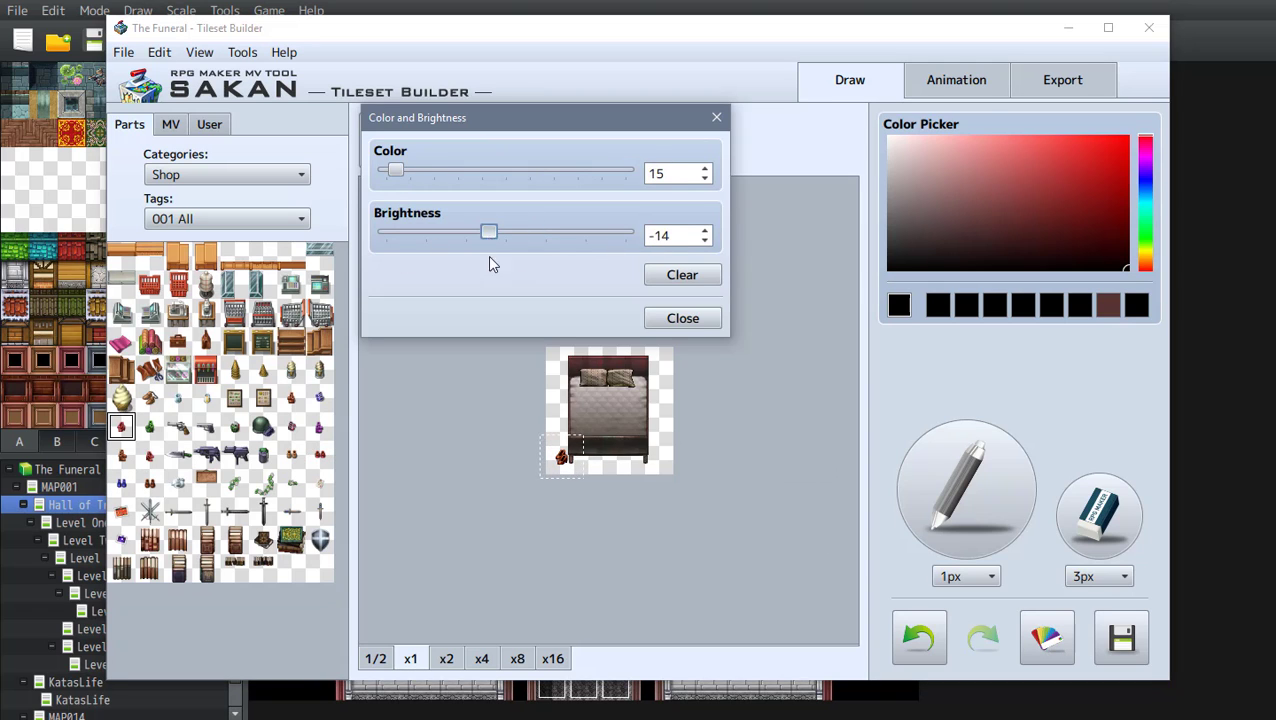
{"action": "left_click", "coordinate": [682, 318]}
Step: Switch the parts category between Decorations and Shop, and preview Decorations parts such as the tall red and black item
{"action": "left_click", "coordinate": [227, 174]}
{"action": "left_click", "coordinate": [189, 192]}
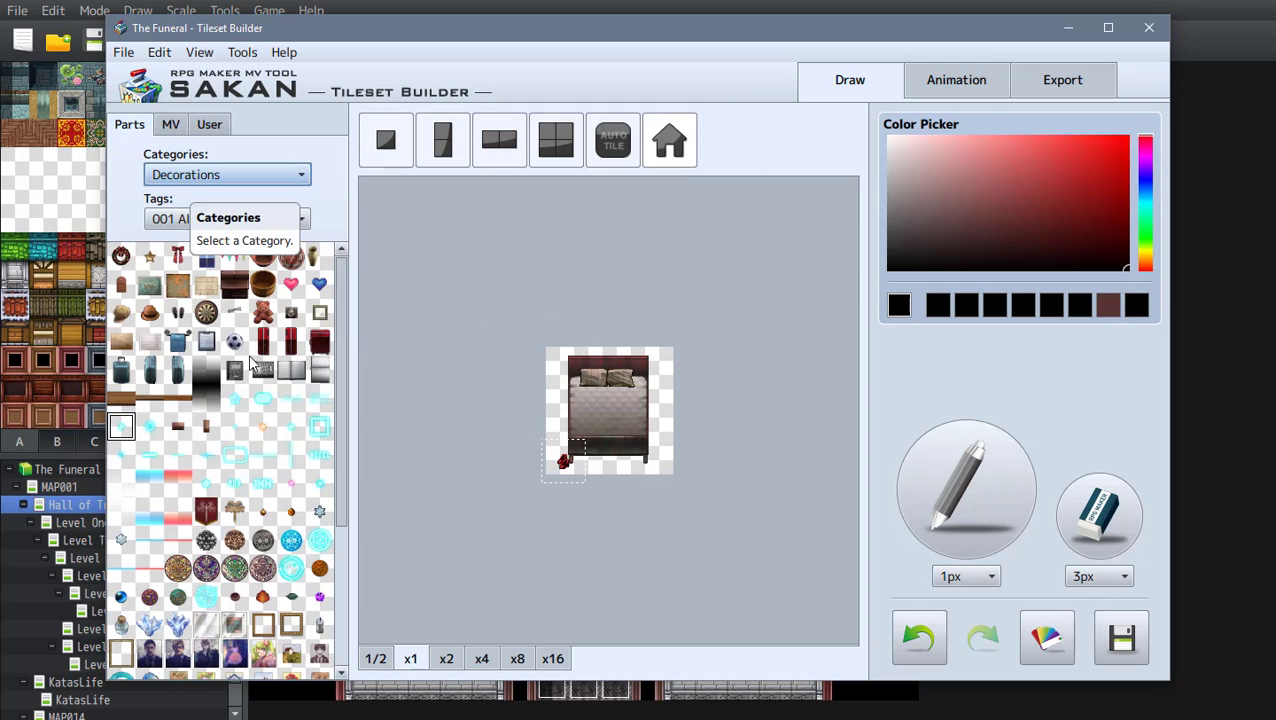
{"action": "left_click", "coordinate": [177, 259]}
{"action": "key", "text": "Up"}
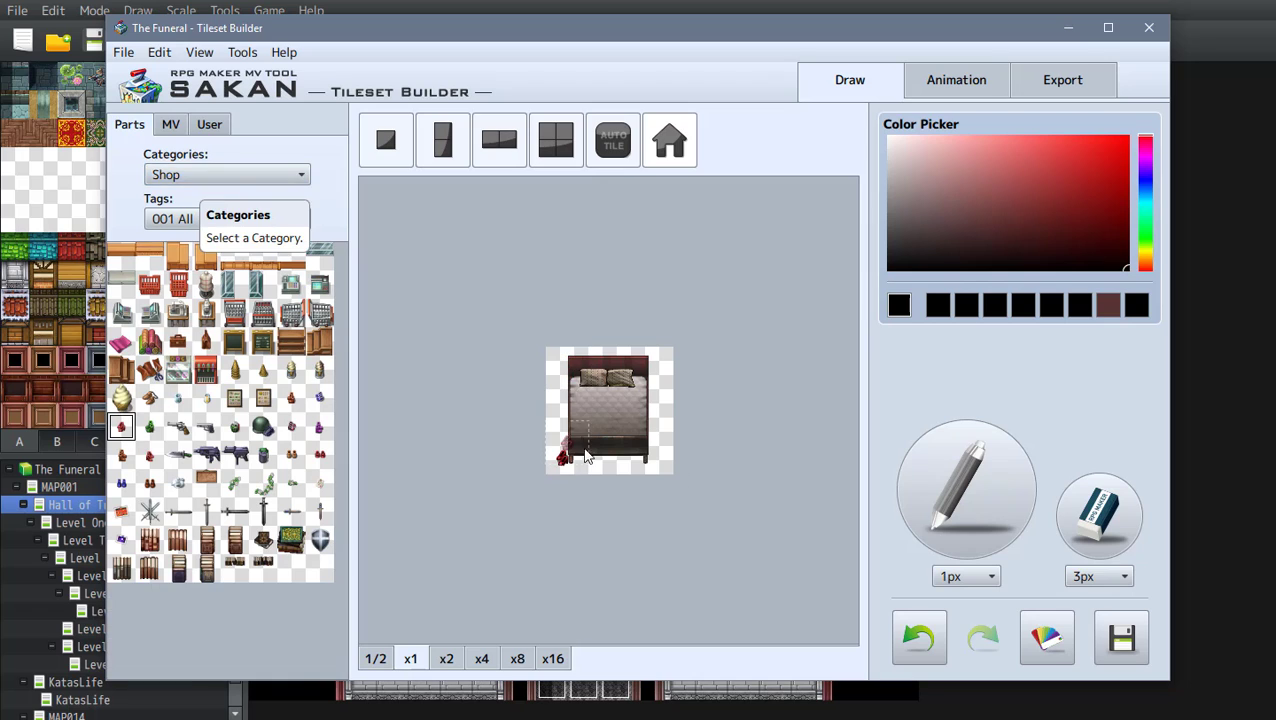
{"action": "key", "text": "Down"}
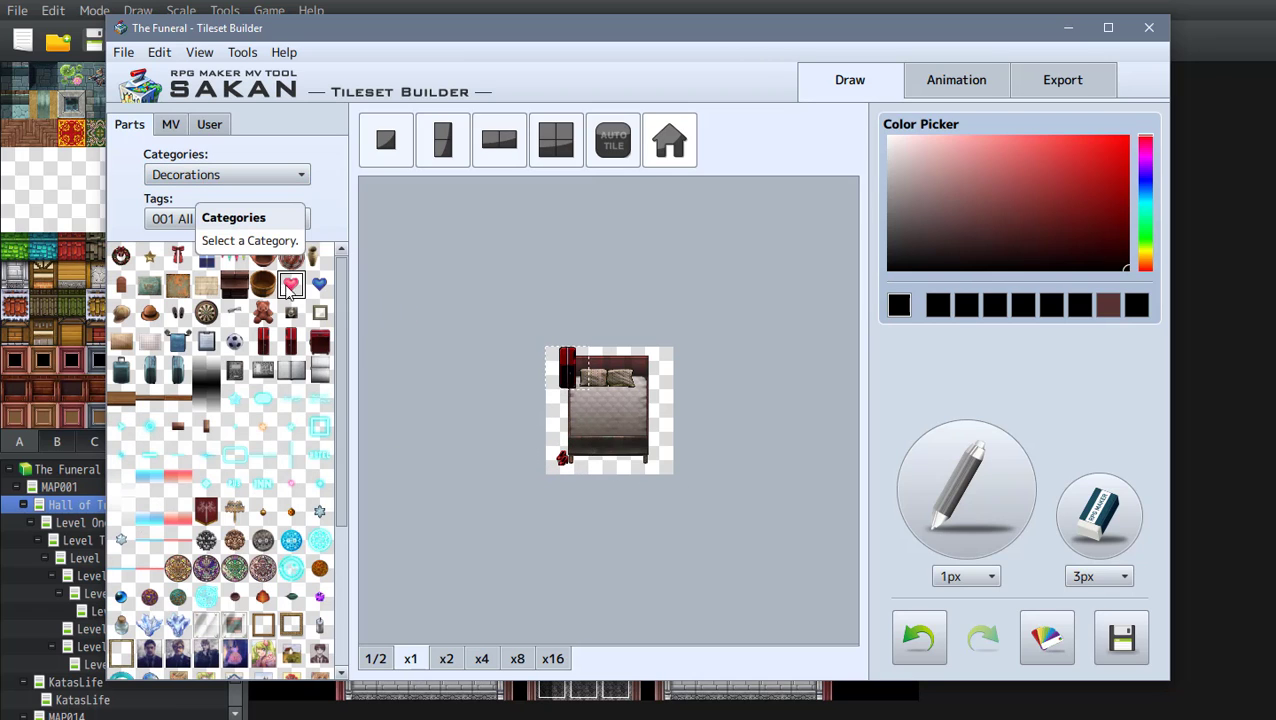
Step: Preview Decorations parts over the bed, such as the coloured bunting, the pink table lamp and the wooden frame
{"action": "left_click", "coordinate": [149, 256]}
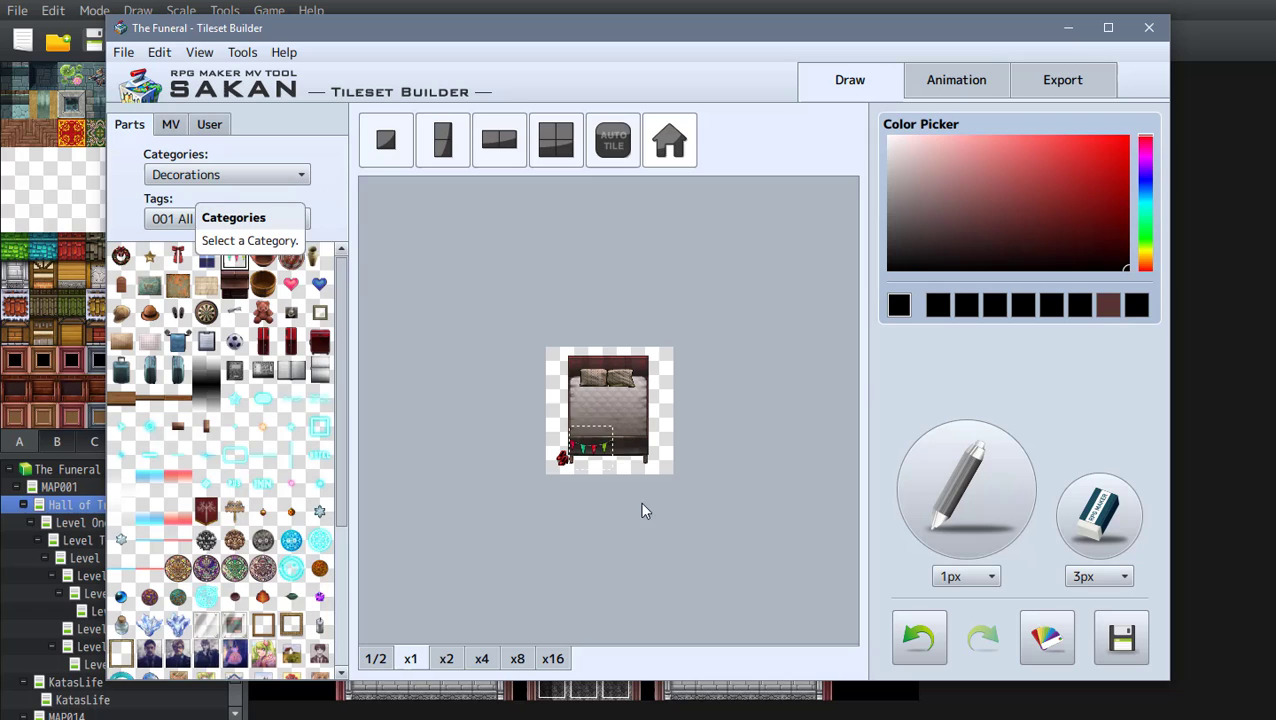
{"action": "scroll", "coordinate": [264, 489], "scroll_direction": "down", "scroll_amount": 1}
{"action": "left_click", "coordinate": [121, 517]}
{"action": "scroll", "coordinate": [121, 517], "scroll_direction": "down", "scroll_amount": 1}
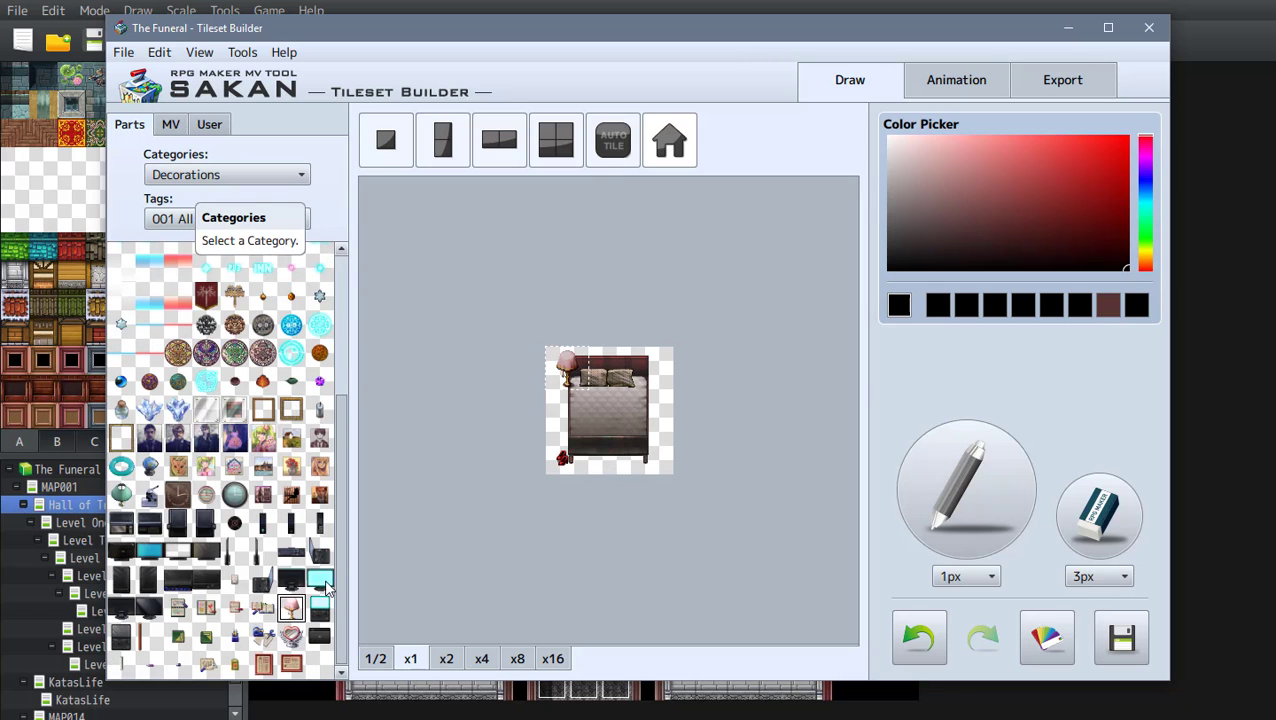
{"action": "left_click", "coordinate": [319, 409]}
{"action": "left_click", "coordinate": [291, 409]}
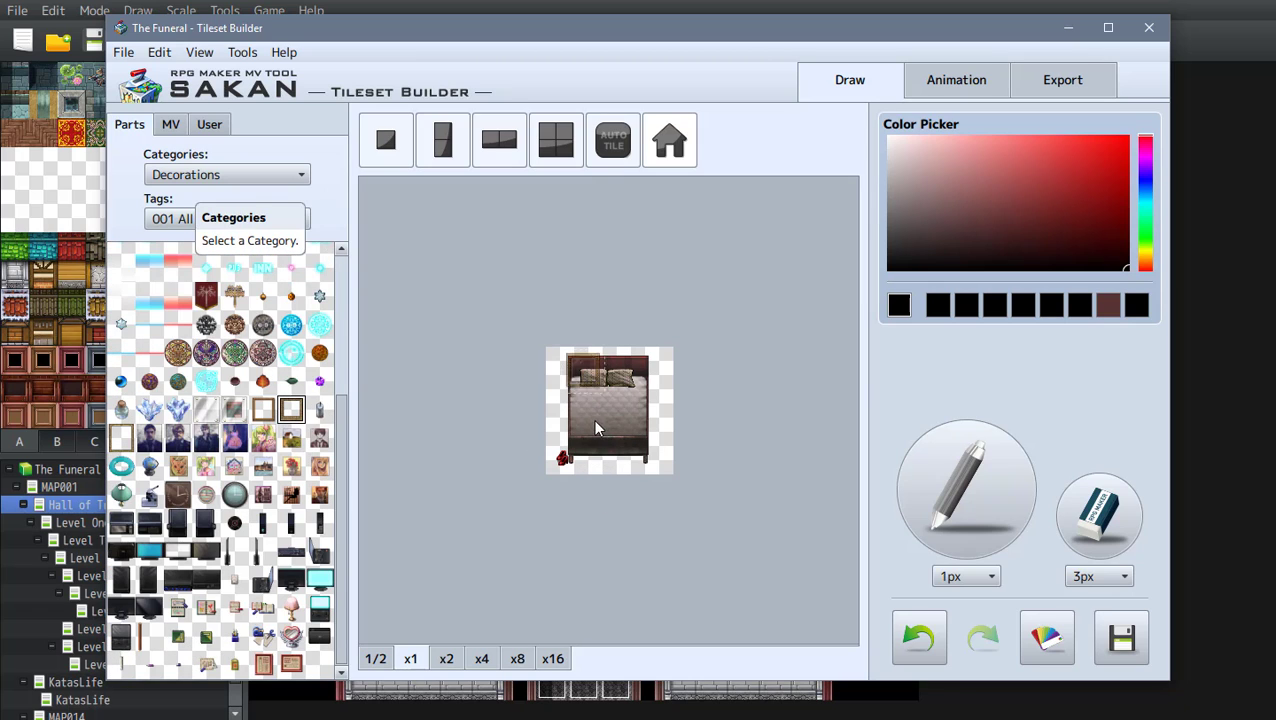
Step: Preview more Decorations parts over the bed, such as the small pink heart and the brown hat
{"action": "left_click", "coordinate": [291, 297]}
{"action": "left_click", "coordinate": [263, 297]}
{"action": "left_click", "coordinate": [291, 268]}
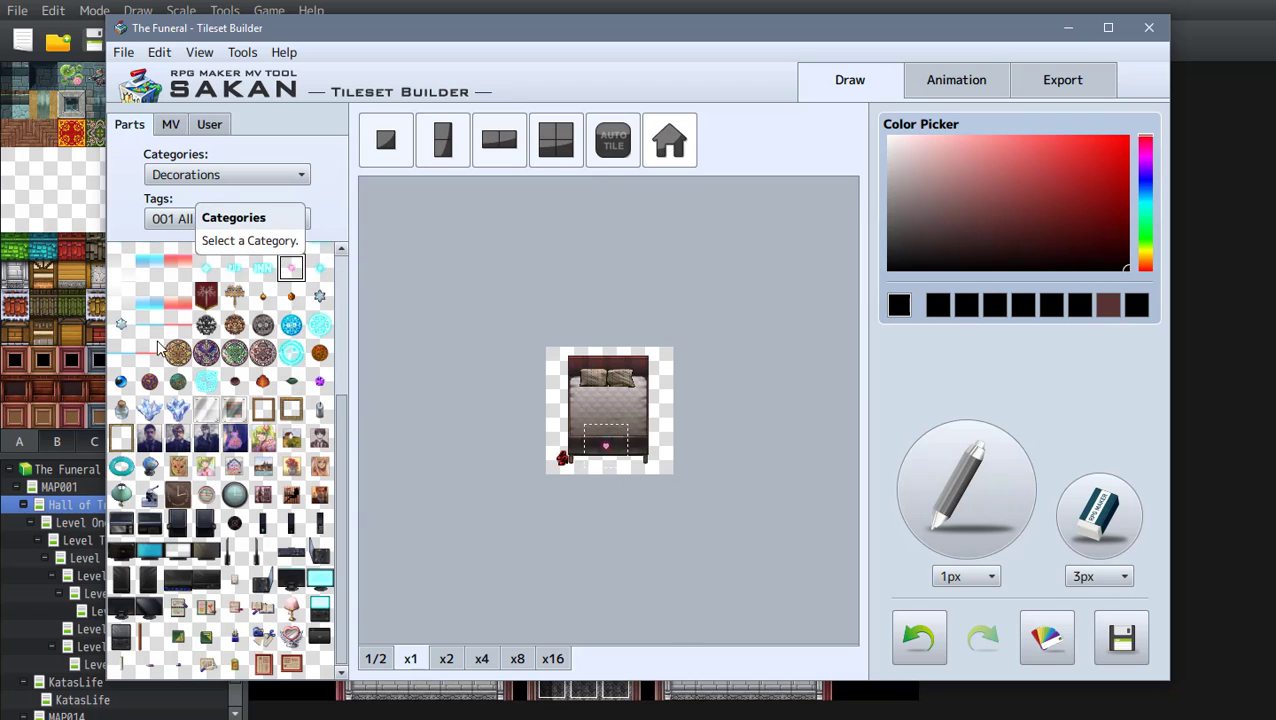
{"action": "scroll", "coordinate": [160, 347], "scroll_direction": "up", "scroll_amount": 2}
{"action": "left_click", "coordinate": [262, 340]}
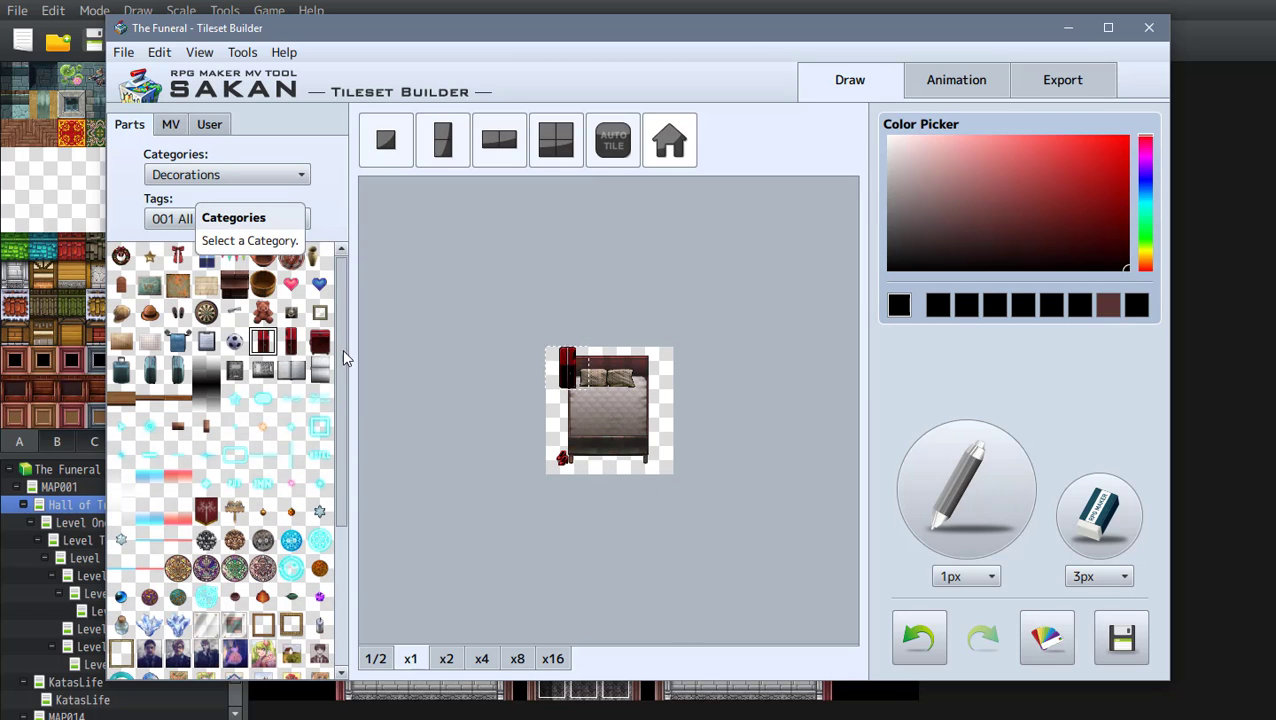
{"action": "left_click", "coordinate": [319, 313]}
{"action": "left_click", "coordinate": [178, 313]}
{"action": "left_click", "coordinate": [122, 313]}
Step: Change the parts category to Shop and preview small goods such as the pair of brown shoes
{"action": "left_click", "coordinate": [228, 175]}
{"action": "left_click", "coordinate": [182, 376]}
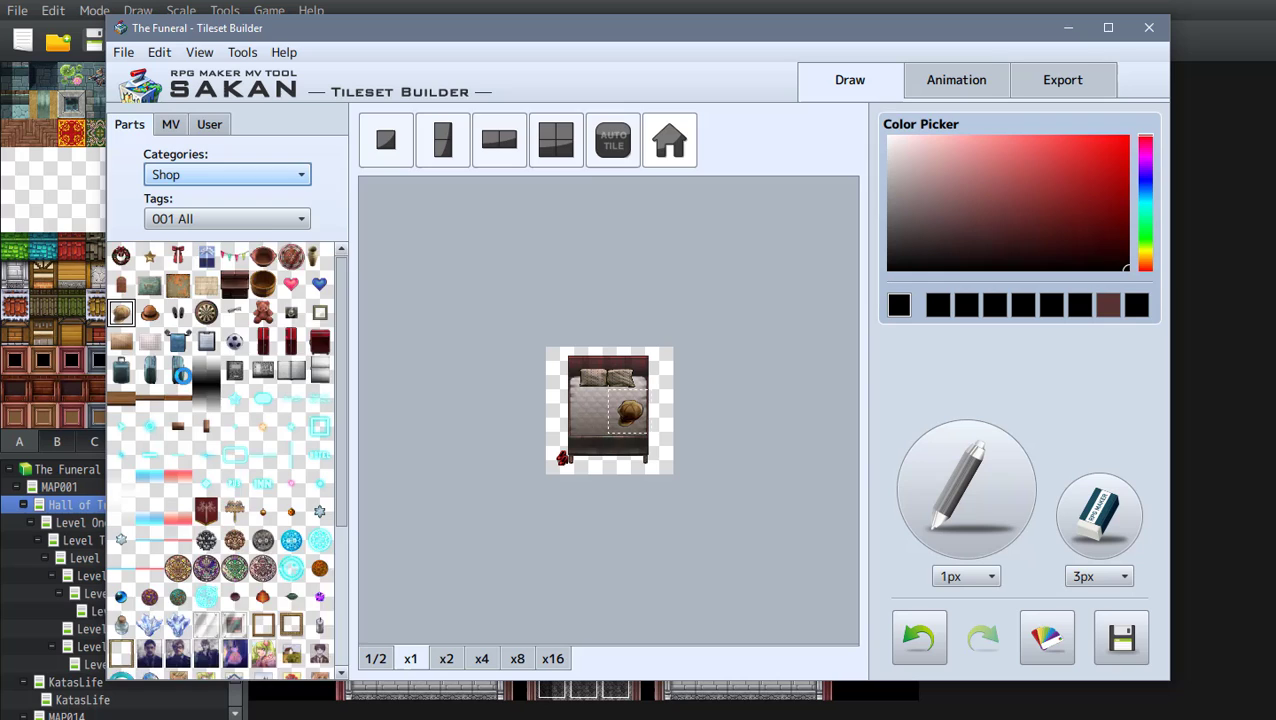
{"action": "left_click", "coordinate": [234, 484]}
{"action": "left_click", "coordinate": [319, 485]}
{"action": "left_click", "coordinate": [150, 484]}
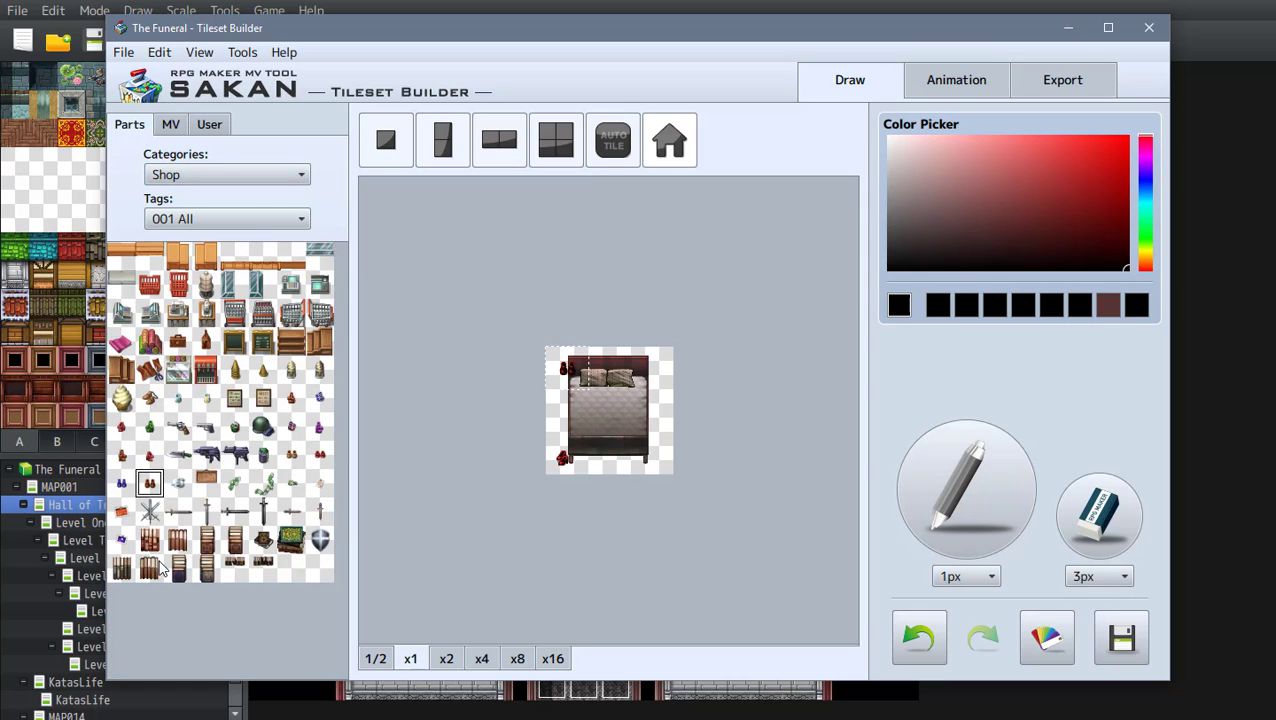
Step: Try recolouring the small purple Shop part over the bed with settings such as Color 47 and Brightness -51
{"action": "left_click", "coordinate": [121, 540]}
{"action": "left_click", "coordinate": [1047, 637]}
{"action": "left_click_drag", "start_coordinate": [900, 476], "coordinate": [812, 476]}
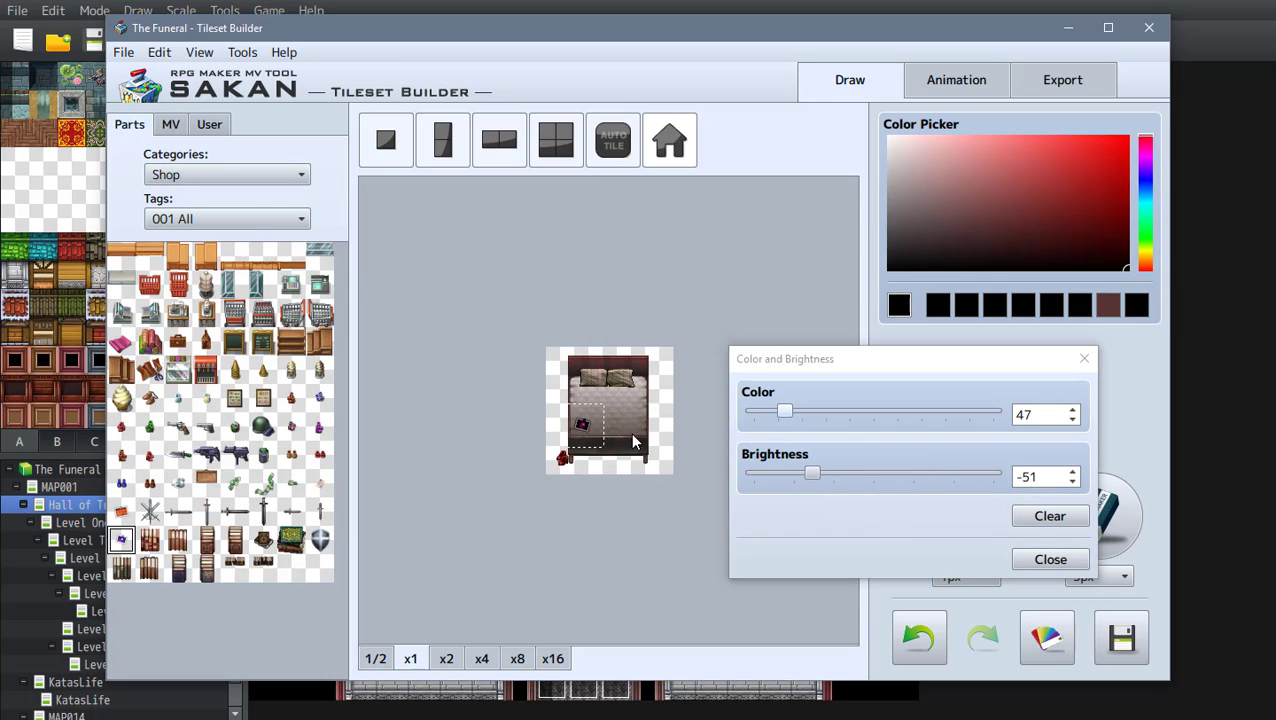
{"action": "left_click_drag", "start_coordinate": [785, 411], "coordinate": [815, 411]}
{"action": "left_click_drag", "start_coordinate": [812, 473], "coordinate": [818, 473]}
{"action": "left_click_drag", "start_coordinate": [815, 411], "coordinate": [837, 411]}
{"action": "left_click", "coordinate": [1050, 562]}
Step: Place the Shop bottle beside the bed's right foot, with Brightness -7 and its colour shifted to red
{"action": "left_click", "coordinate": [319, 371]}
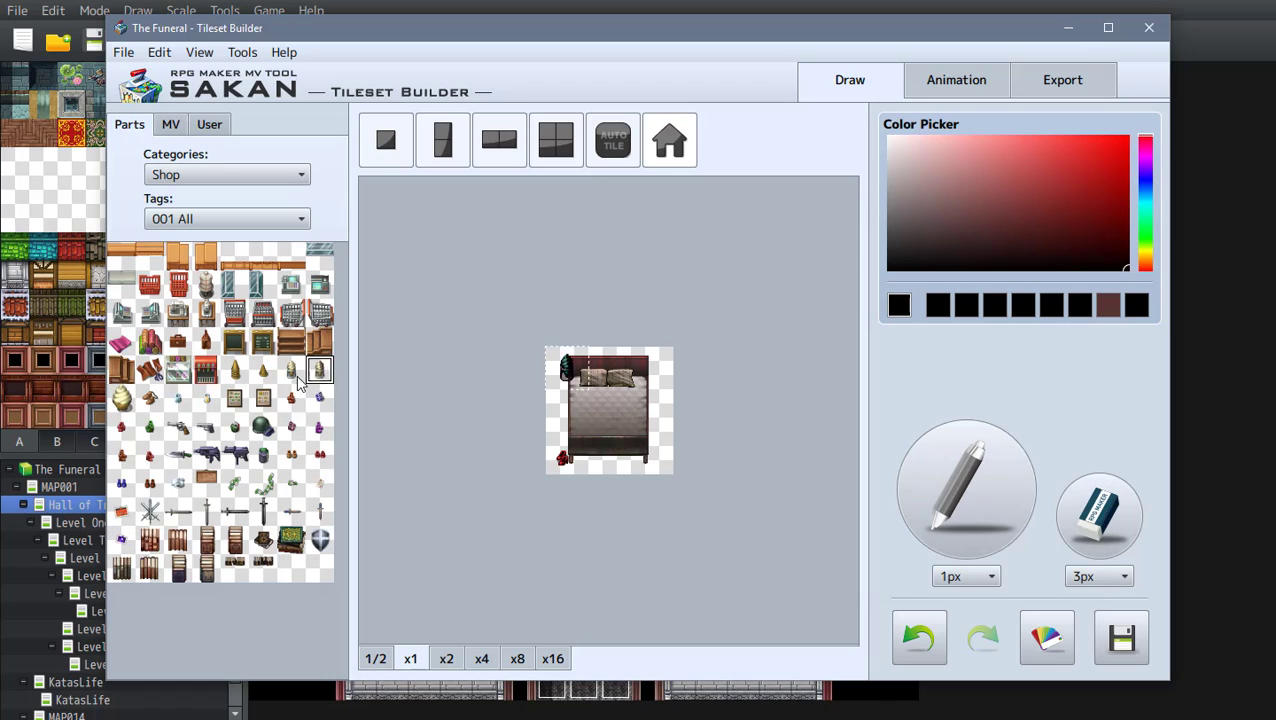
{"action": "left_click", "coordinate": [205, 342]}
{"action": "left_click", "coordinate": [1030, 638]}
{"action": "left_click", "coordinate": [977, 339]}
{"action": "left_click_drag", "start_coordinate": [804, 294], "coordinate": [795, 294]}
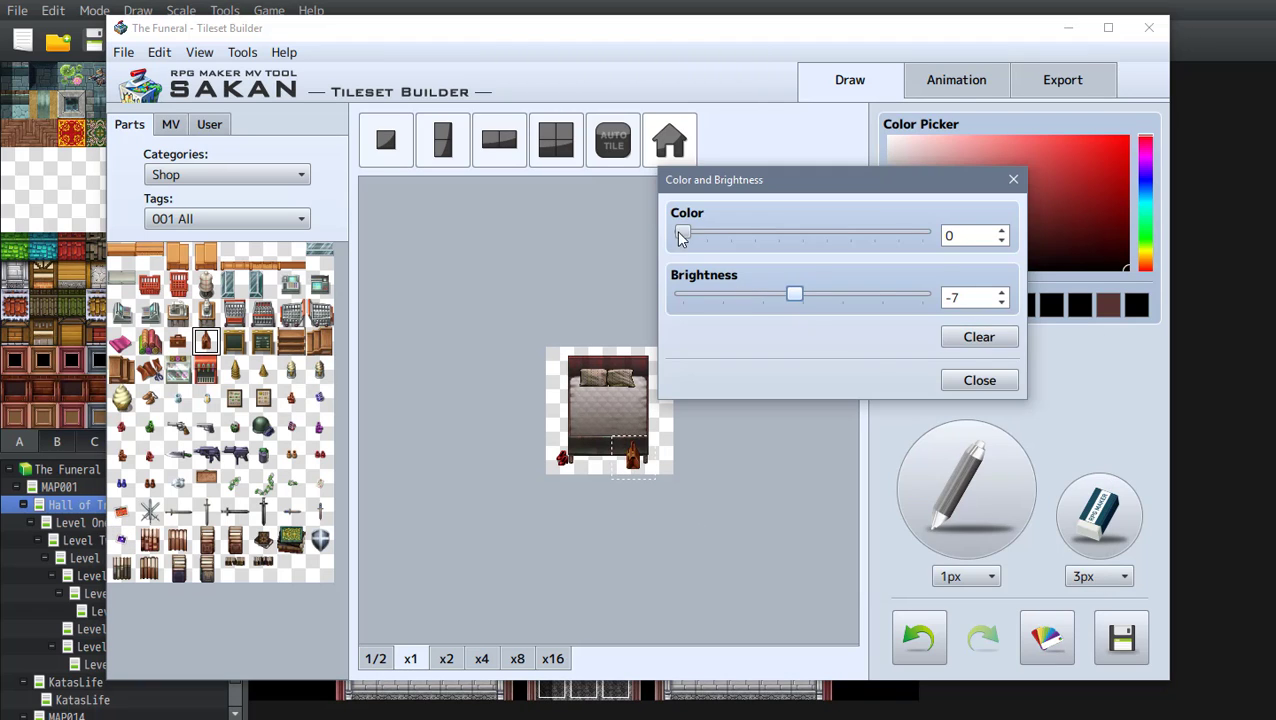
{"action": "left_click", "coordinate": [977, 380]}
{"action": "left_click_drag", "start_coordinate": [633, 457], "coordinate": [660, 454]}
{"action": "left_click", "coordinate": [950, 82]}
{"action": "left_click", "coordinate": [850, 82]}
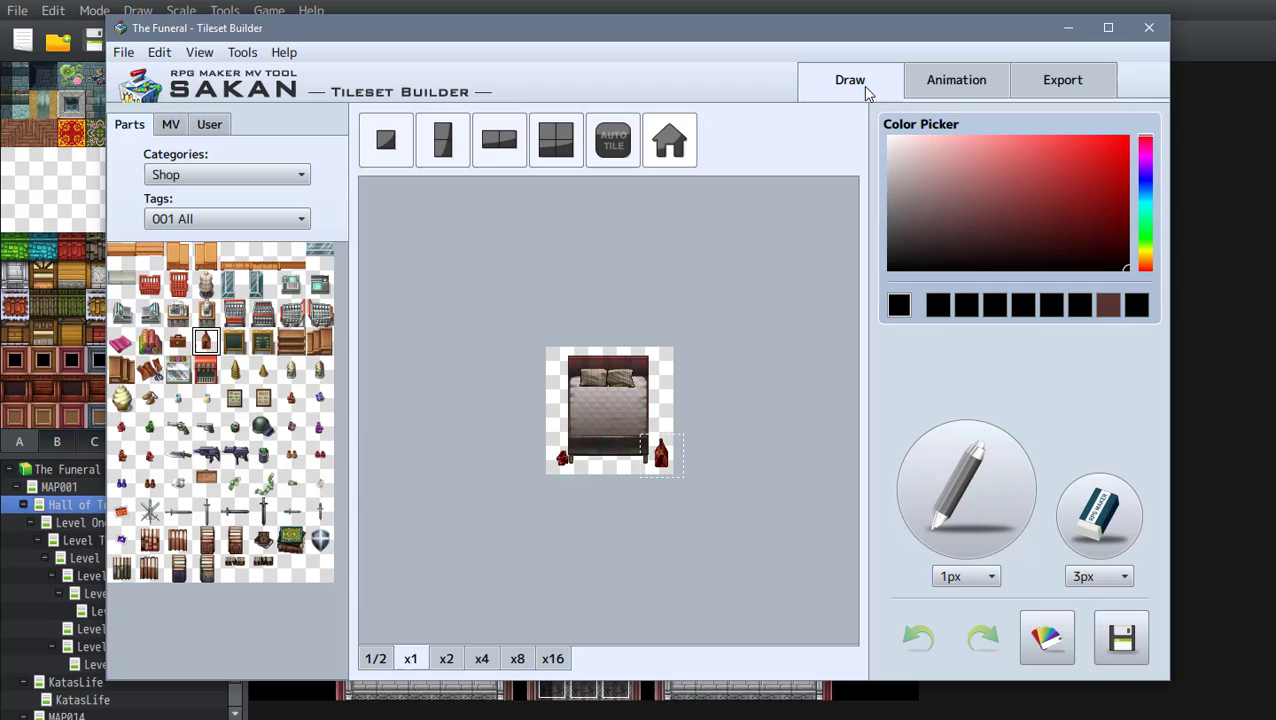
{"action": "left_click", "coordinate": [756, 462]}
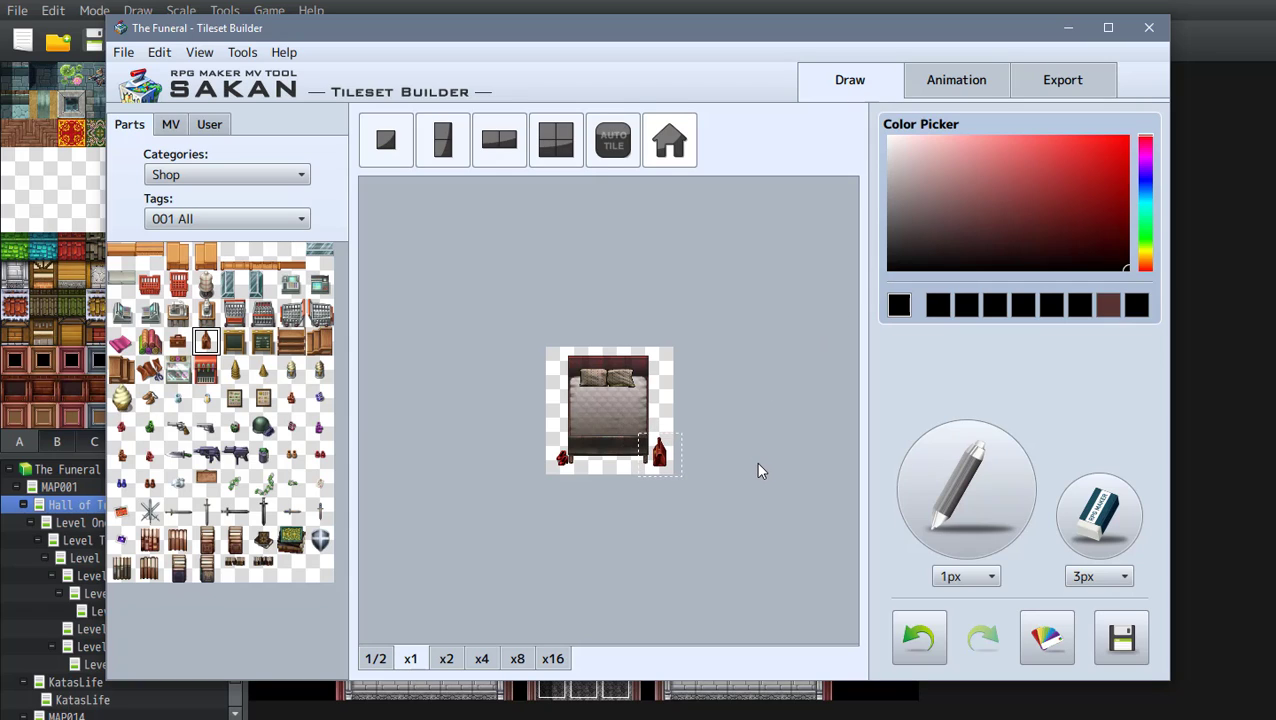
Step: Switch to the Export view and keep the number of animation frames at 1 Frame
{"action": "left_click", "coordinate": [1073, 82]}
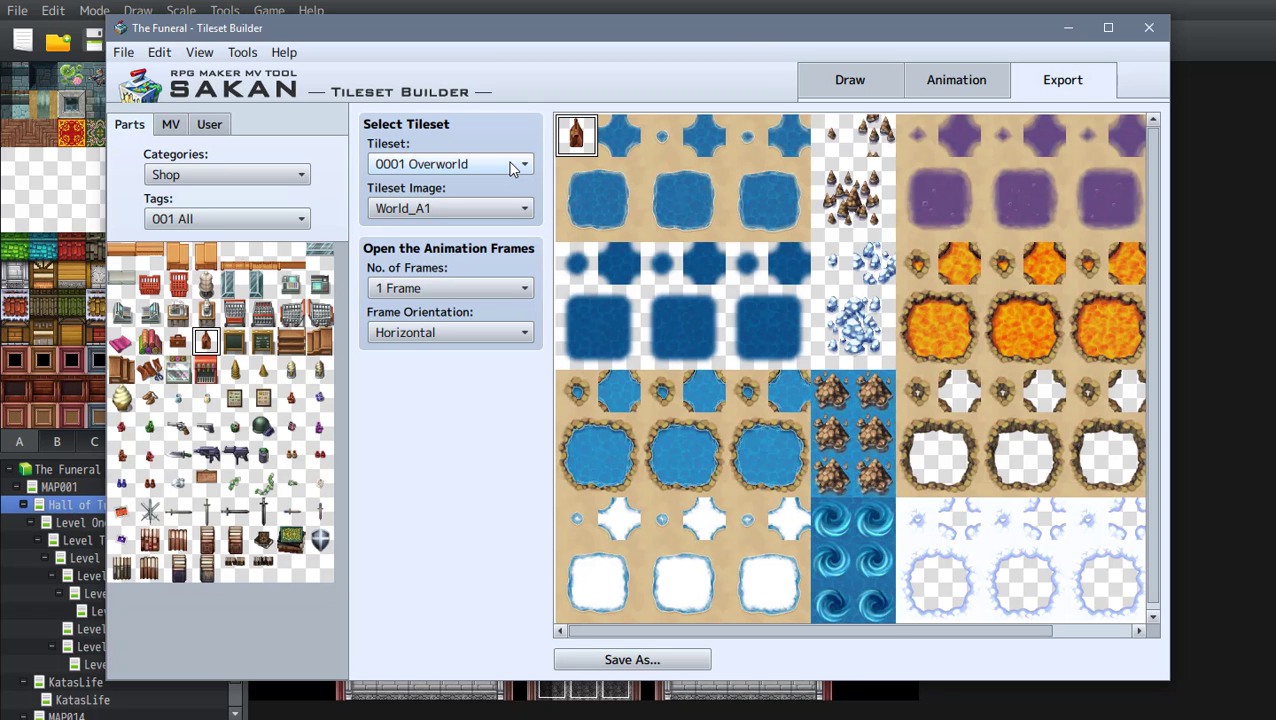
{"action": "left_click", "coordinate": [851, 86]}
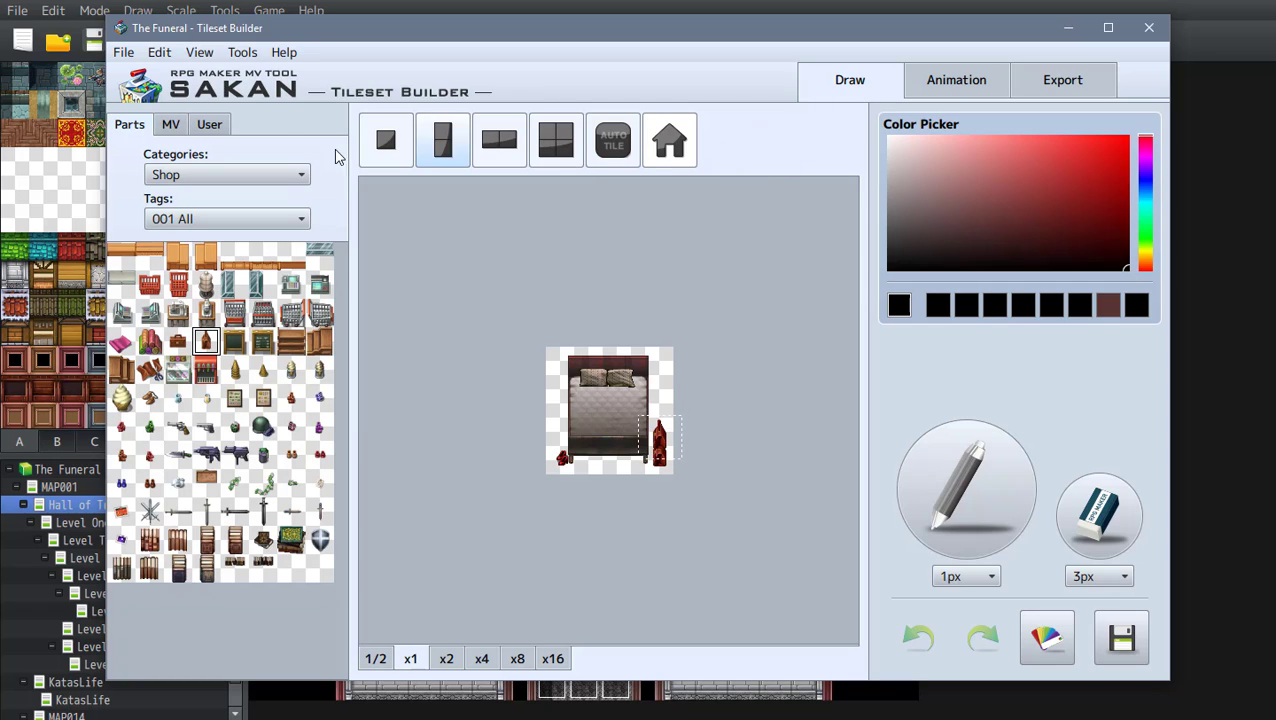
{"action": "left_click", "coordinate": [123, 53]}
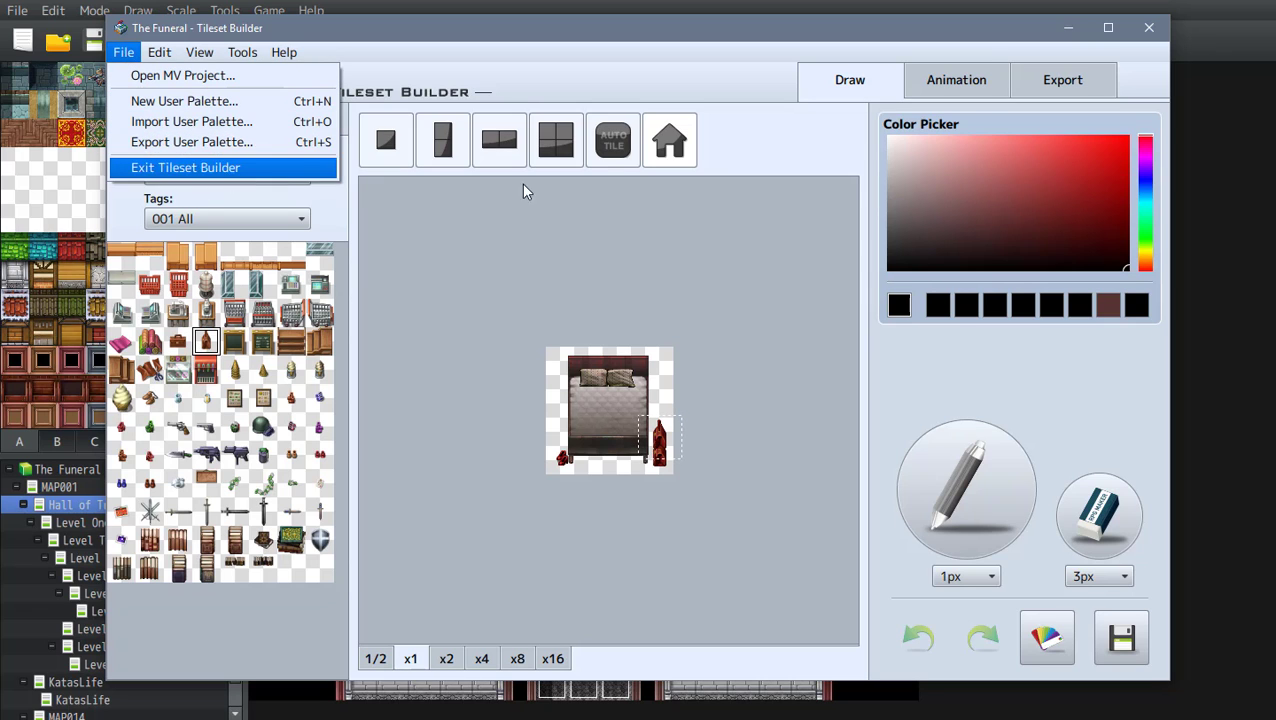
{"action": "left_click", "coordinate": [1077, 84]}
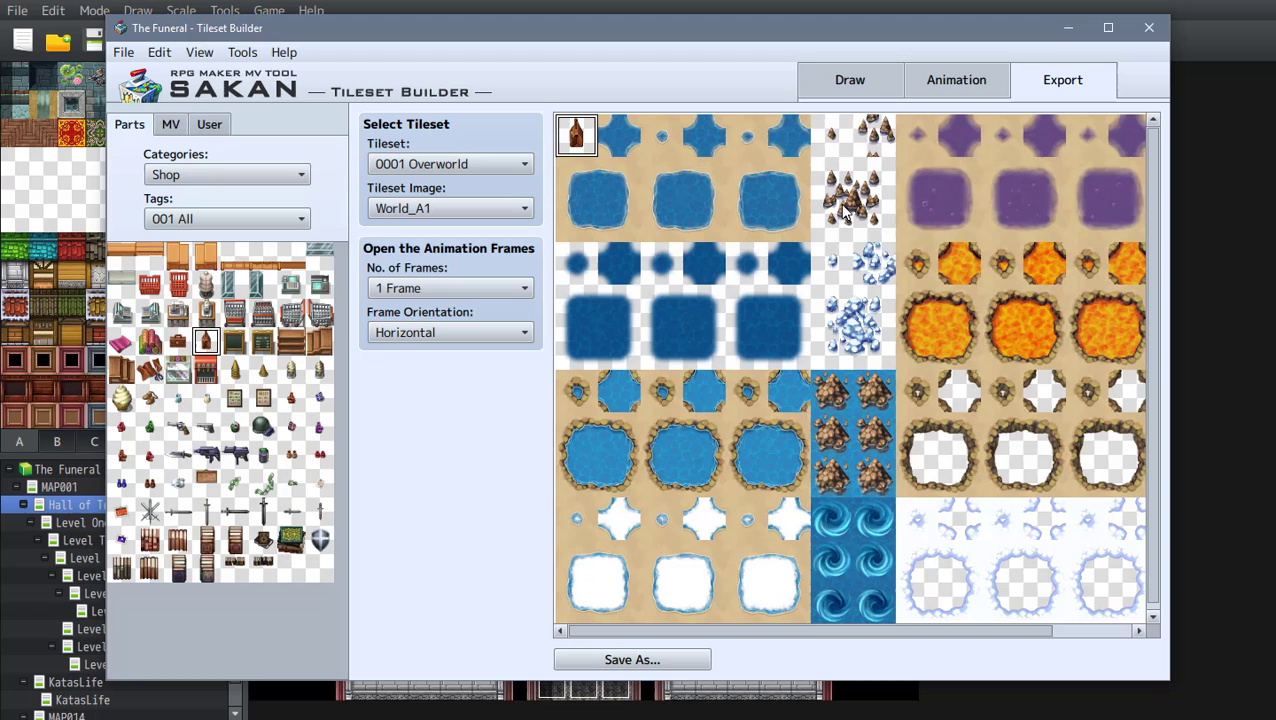
{"action": "left_click", "coordinate": [457, 293]}
{"action": "left_click", "coordinate": [457, 300]}
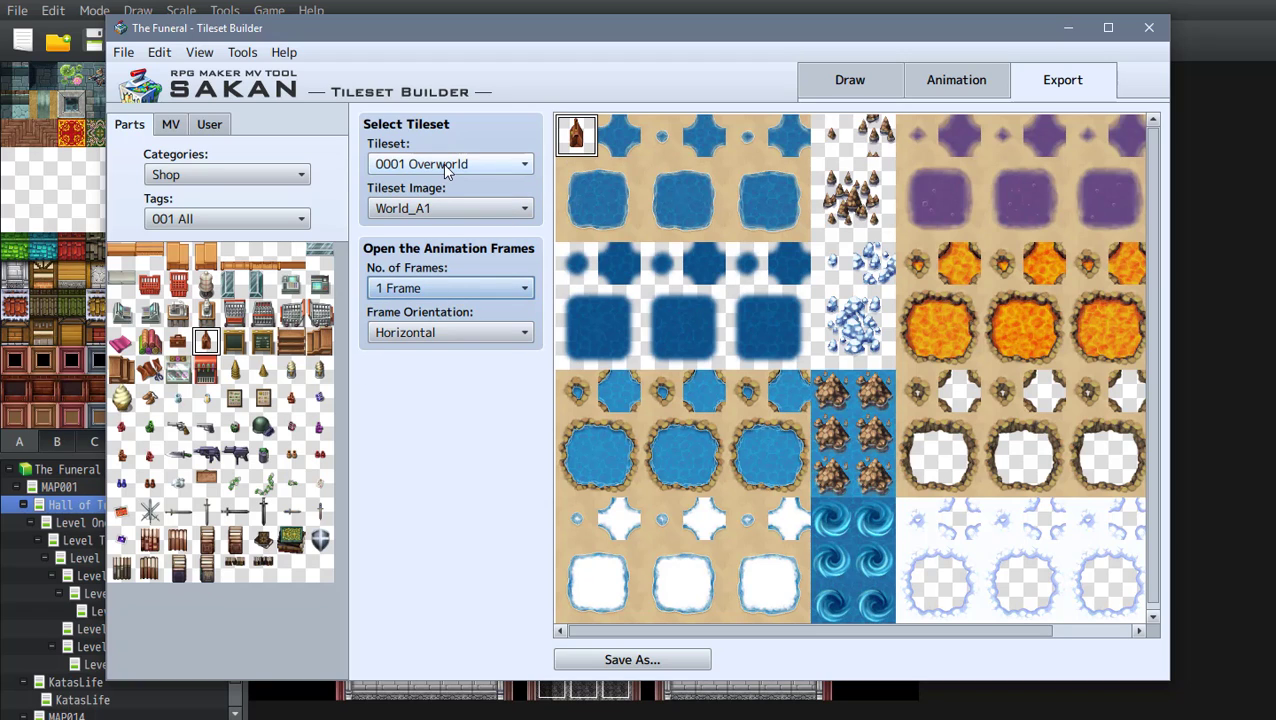
Step: Select tileset 0008 as the target for the exported tile
{"action": "left_click", "coordinate": [443, 163]}
{"action": "left_click", "coordinate": [429, 327]}
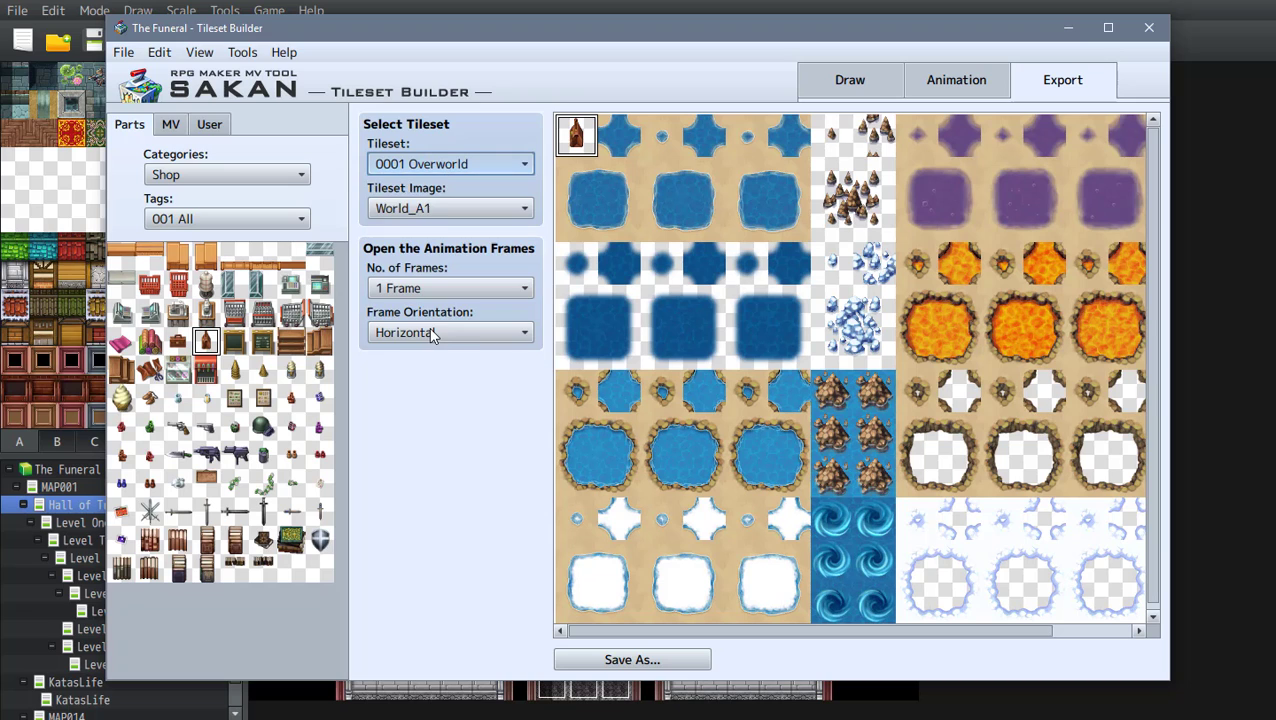
{"action": "left_click", "coordinate": [505, 210]}
{"action": "left_click", "coordinate": [505, 210]}
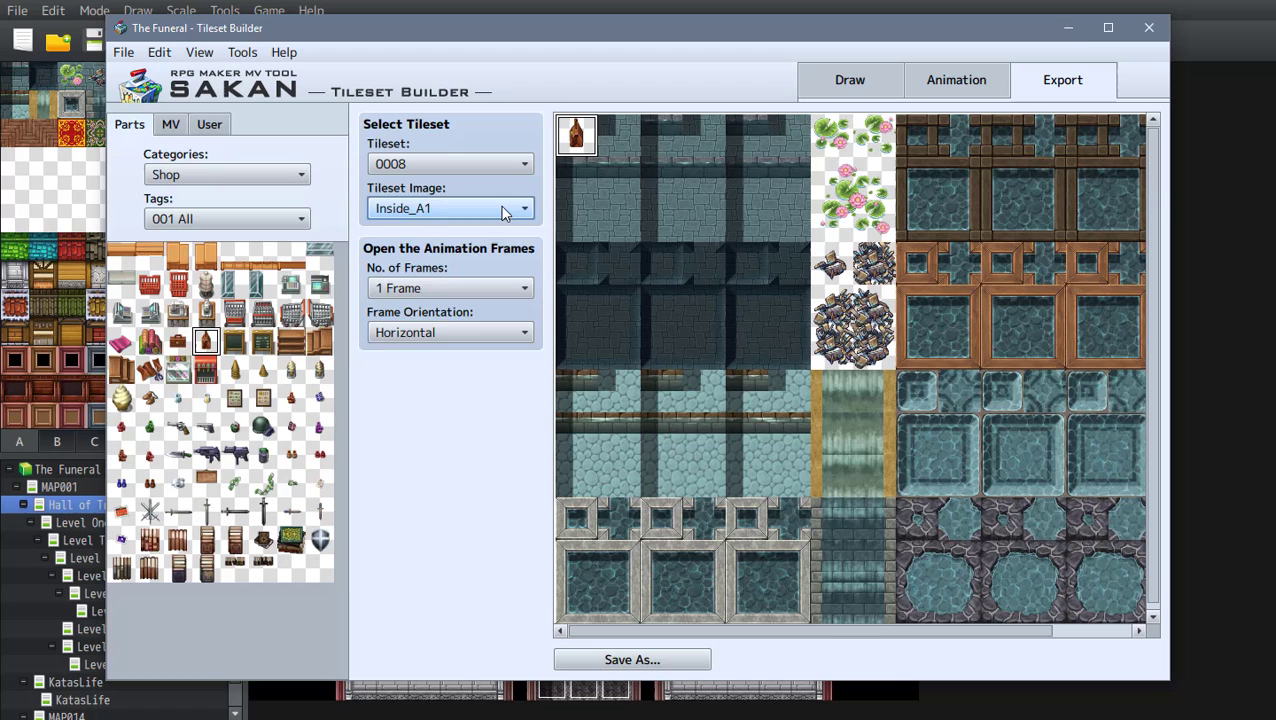
Step: Save the Inside_A1 tileset image with the bed tile as MyTilesetYay.png in the project's tilesets folder
{"action": "left_click", "coordinate": [504, 209]}
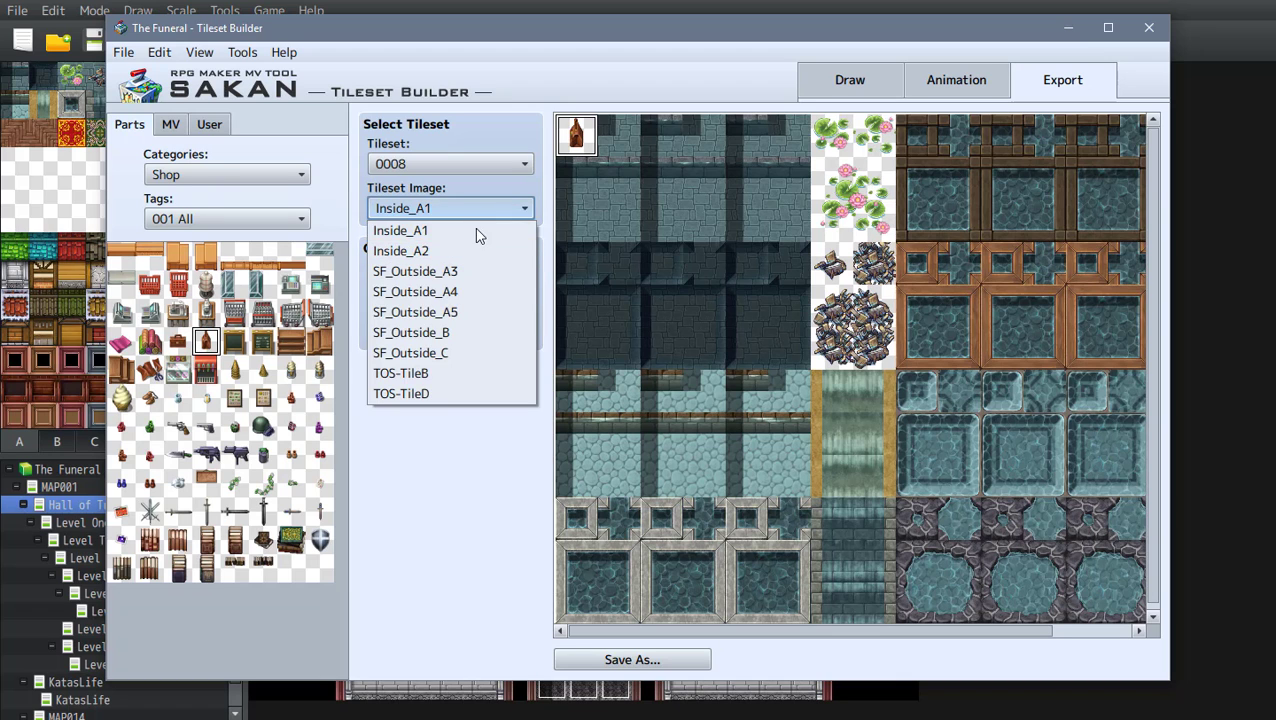
{"action": "left_click", "coordinate": [456, 208]}
{"action": "left_click", "coordinate": [456, 208]}
{"action": "left_click", "coordinate": [455, 251]}
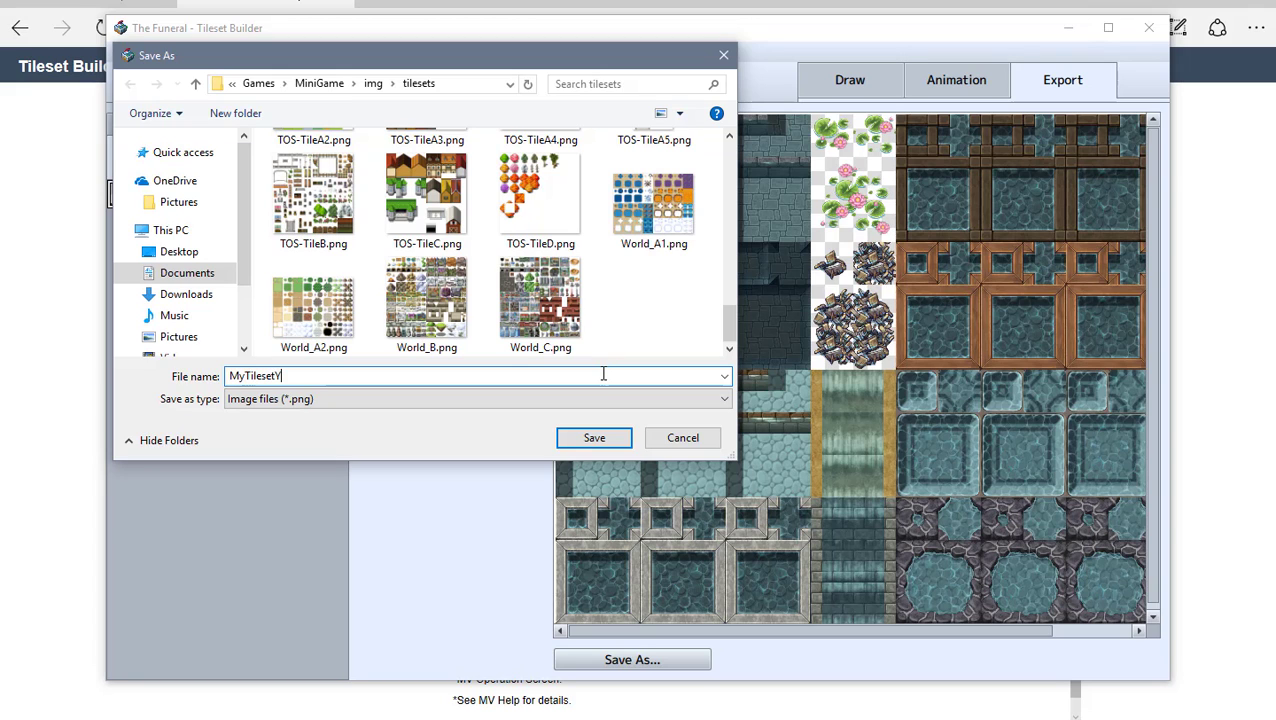
{"action": "left_click", "coordinate": [592, 437]}
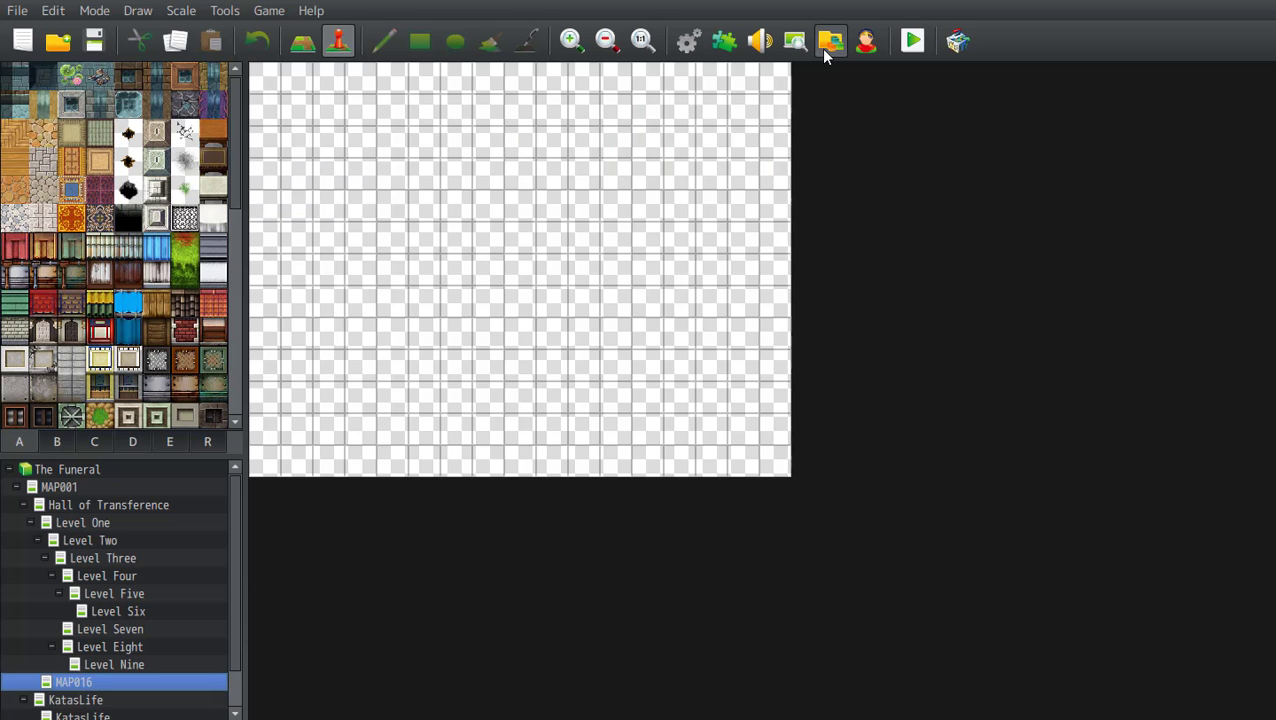
Step: Switch to RPG Maker MV and import MyTilesetYay.png into img/tilesets with the Resource Manager
{"action": "left_click", "coordinate": [824, 50]}
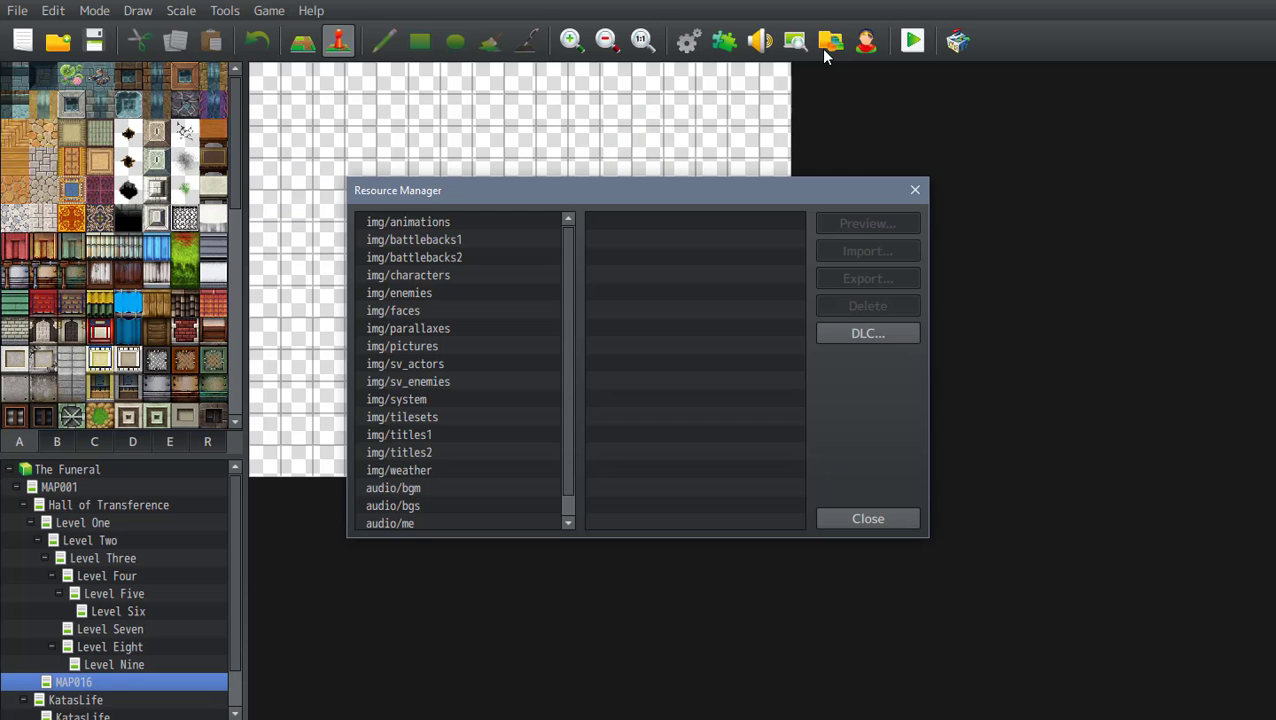
{"action": "left_click", "coordinate": [461, 416]}
{"action": "left_click", "coordinate": [866, 250]}
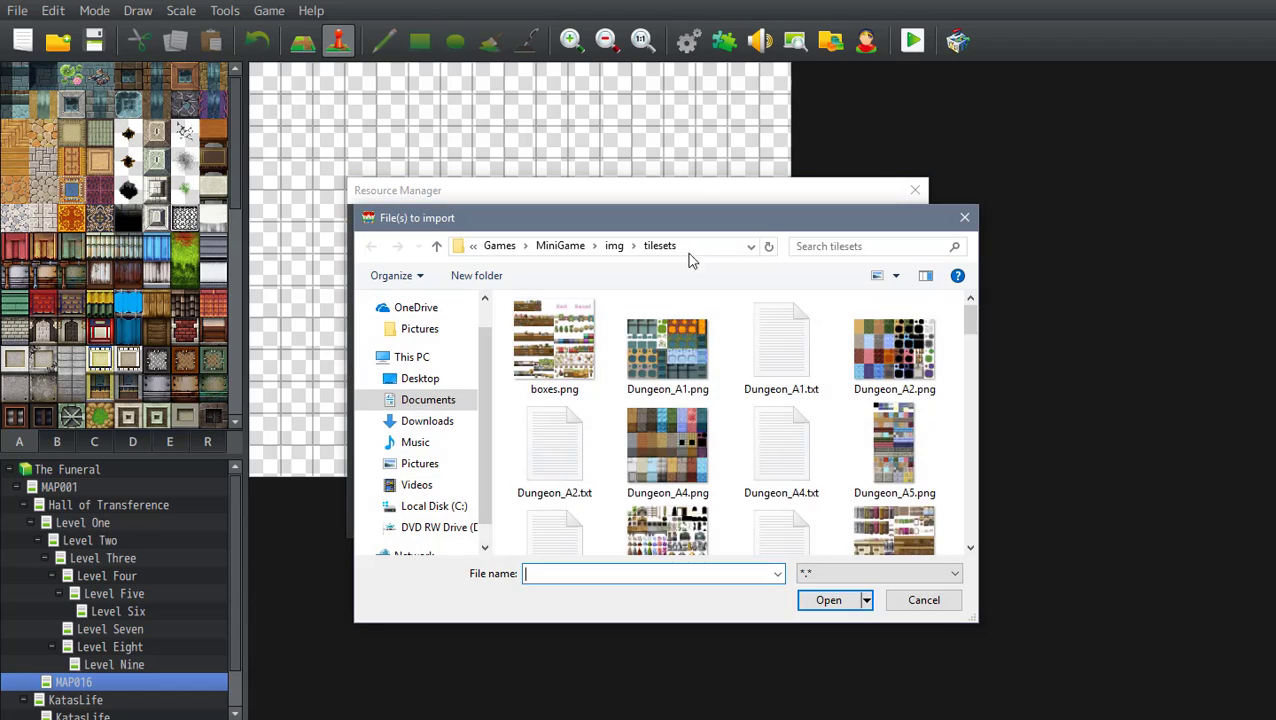
{"action": "scroll", "coordinate": [700, 420], "scroll_direction": "down", "scroll_amount": 5}
{"action": "left_click", "coordinate": [664, 445]}
{"action": "left_click", "coordinate": [828, 600]}
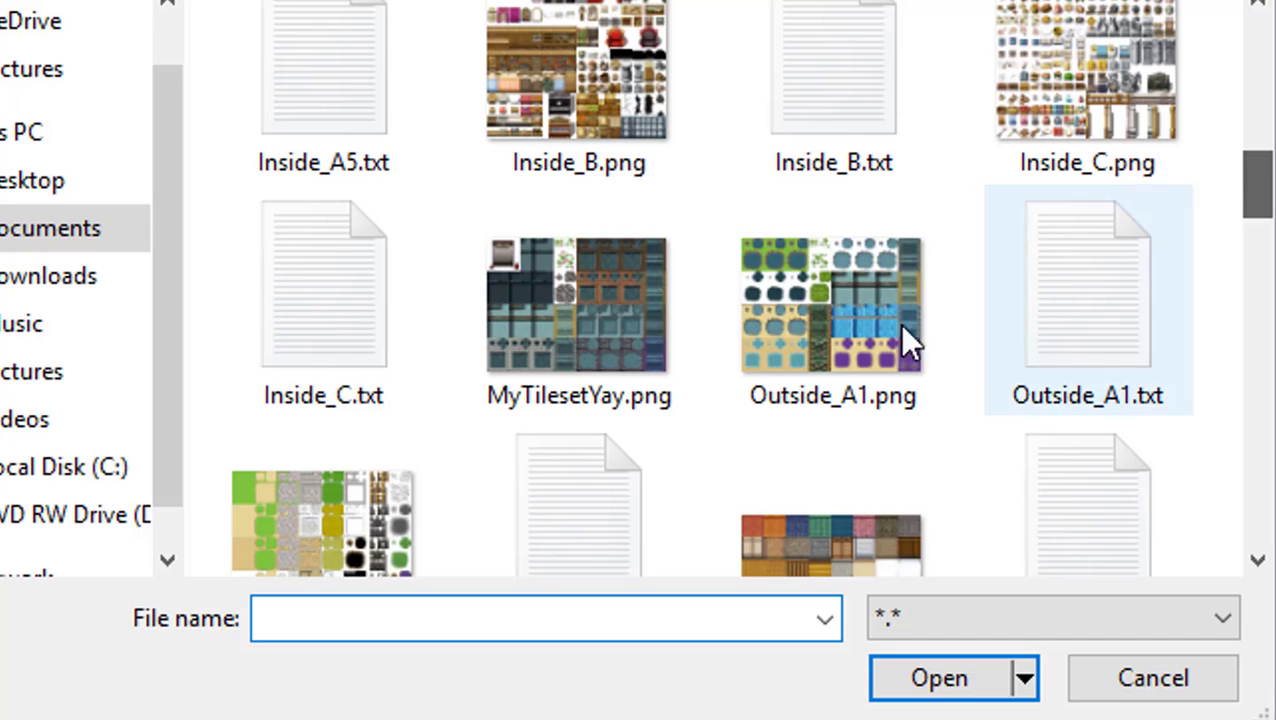
{"action": "left_click", "coordinate": [580, 360]}
{"action": "left_click", "coordinate": [955, 680]}
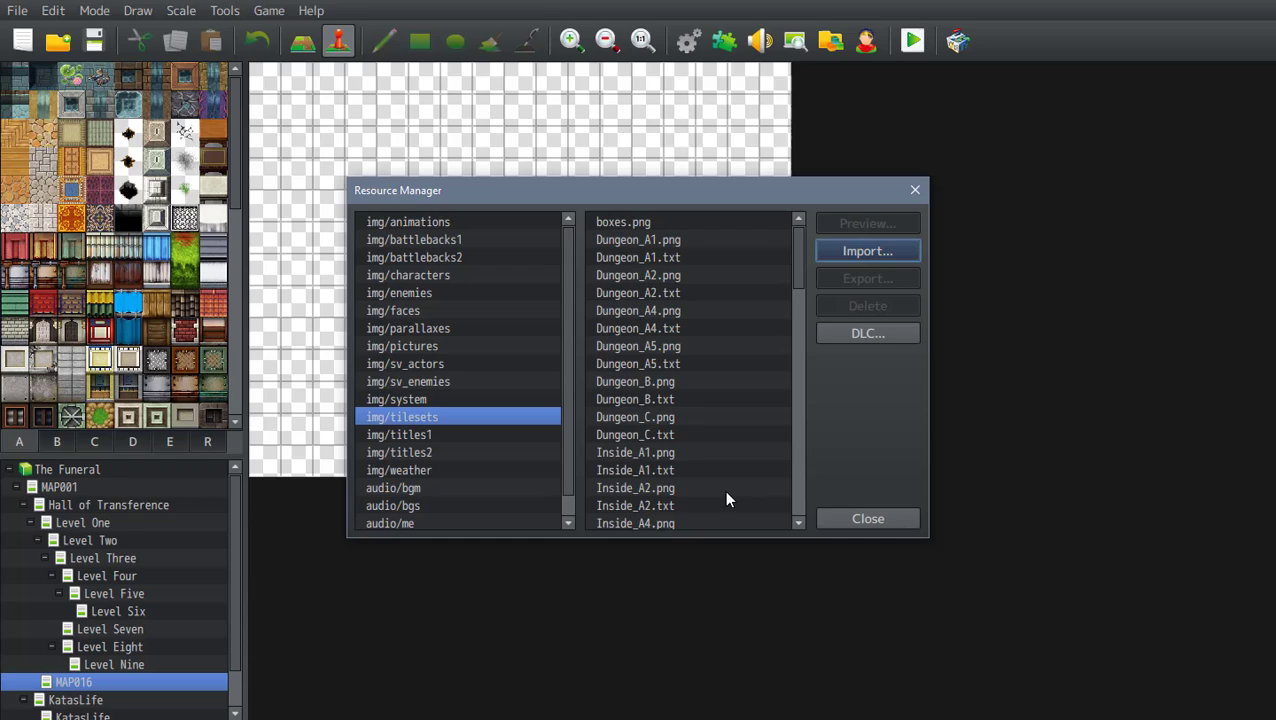
{"action": "left_click", "coordinate": [868, 518]}
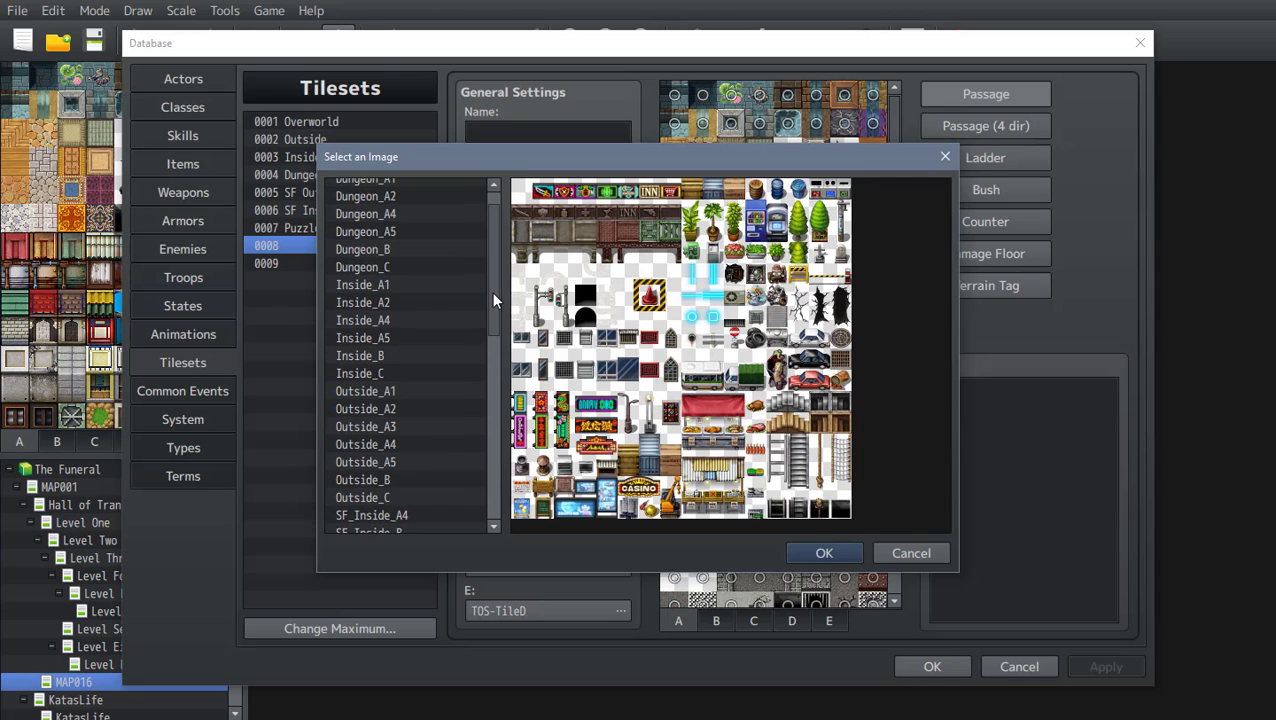
Step: Look through the images available for the B slot of tileset 0008 for the exported MyTilesetYay image
{"action": "left_click_drag", "start_coordinate": [491, 291], "coordinate": [491, 500]}
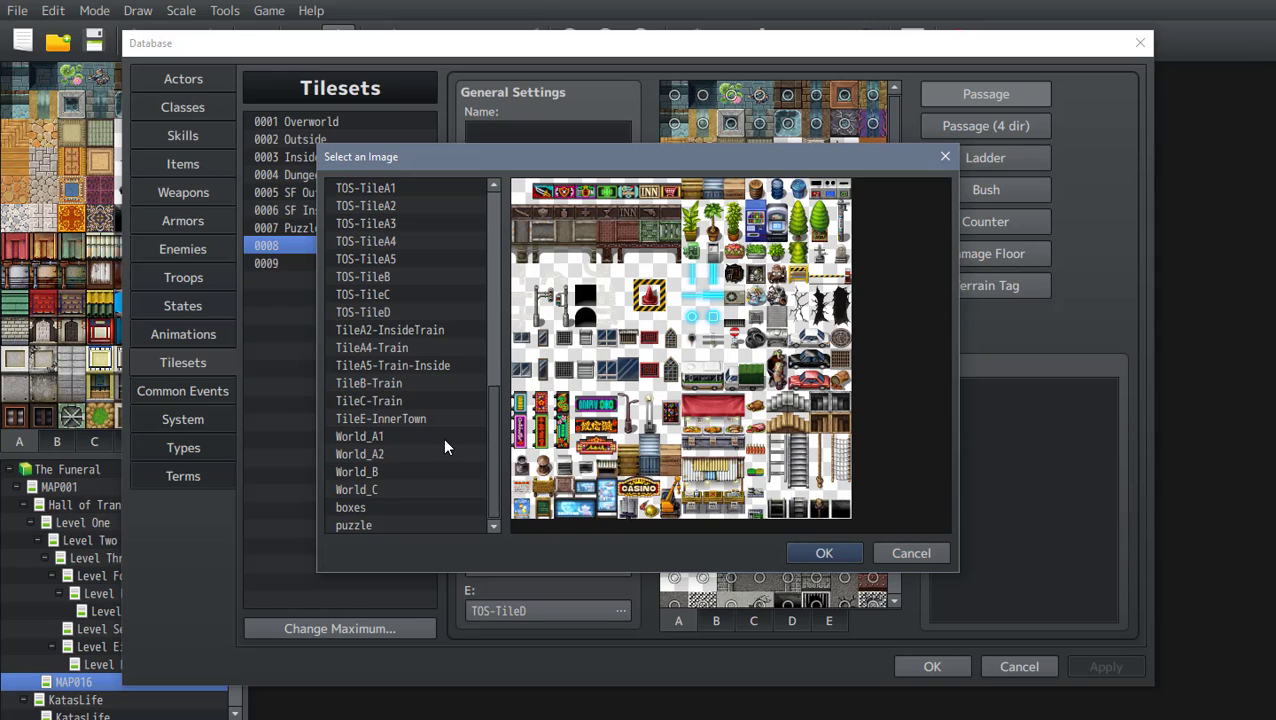
{"action": "scroll", "coordinate": [440, 439], "scroll_direction": "up", "scroll_amount": 3}
{"action": "scroll", "coordinate": [437, 451], "scroll_direction": "up", "scroll_amount": 2}
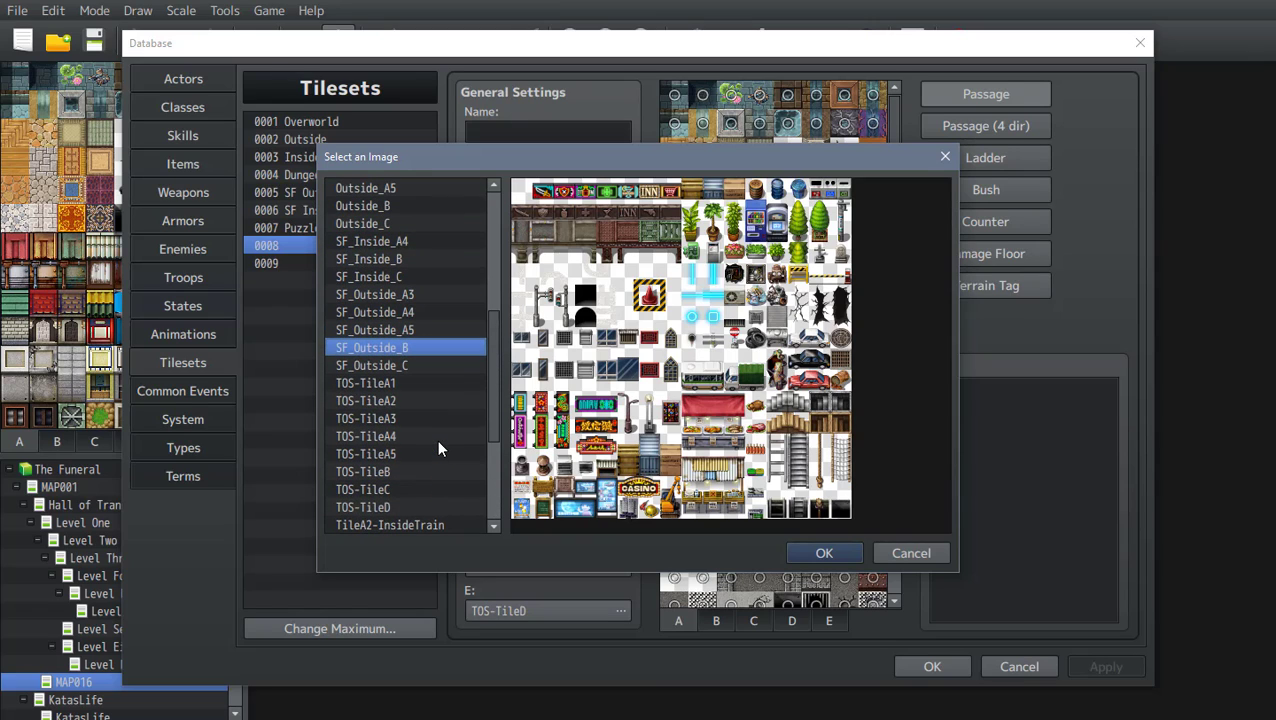
{"action": "scroll", "coordinate": [438, 445], "scroll_direction": "up", "scroll_amount": 7}
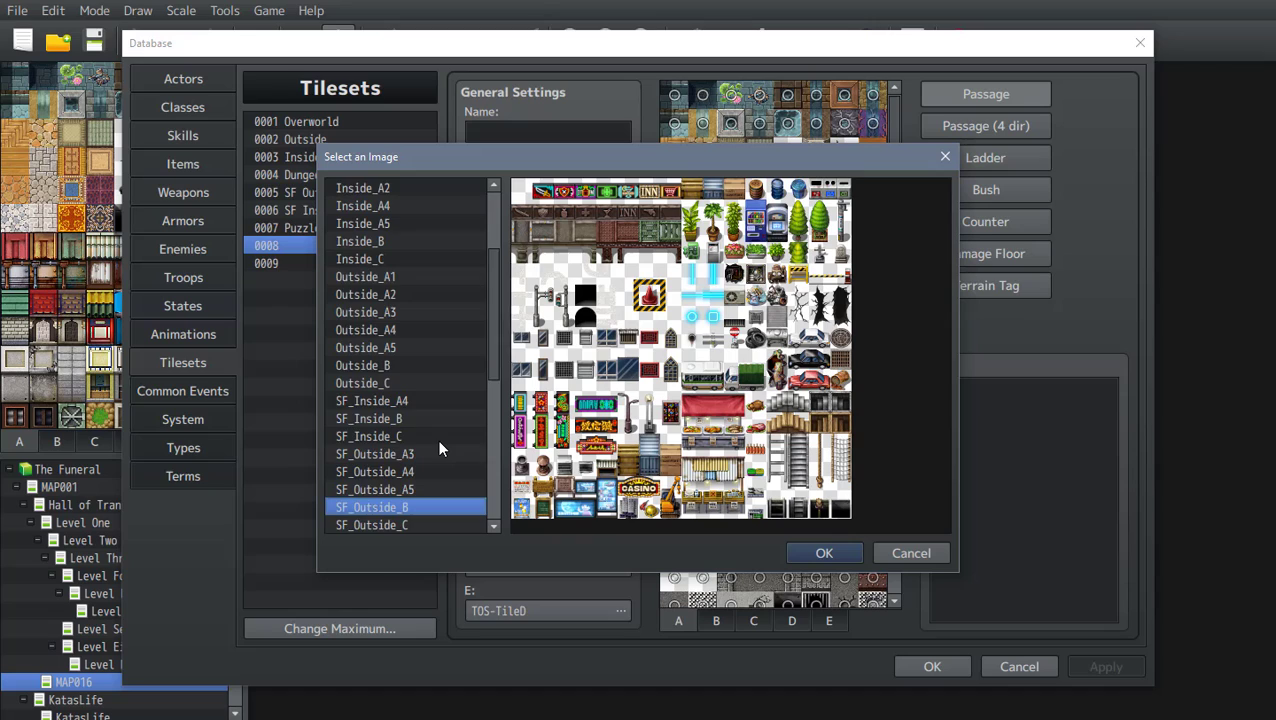
{"action": "scroll", "coordinate": [437, 439], "scroll_direction": "up", "scroll_amount": 3}
{"action": "scroll", "coordinate": [437, 439], "scroll_direction": "down", "scroll_amount": 5}
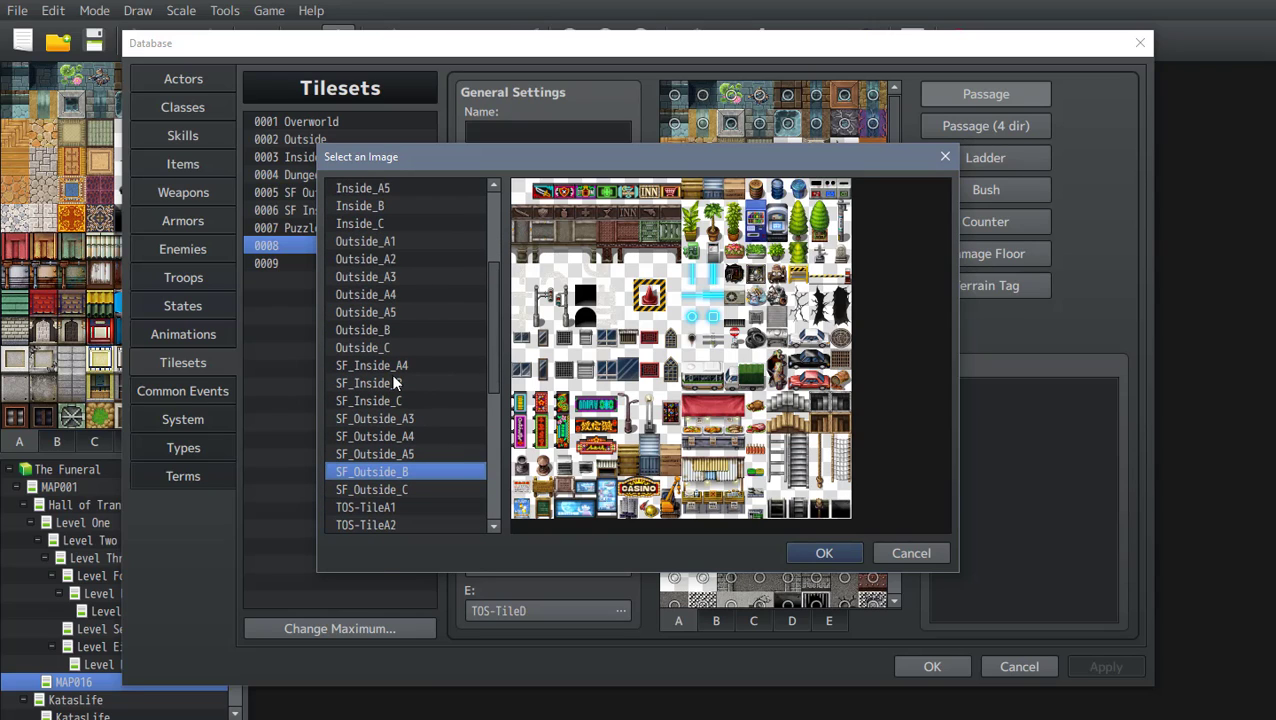
{"action": "scroll", "coordinate": [401, 342], "scroll_direction": "up", "scroll_amount": 4}
{"action": "scroll", "coordinate": [401, 342], "scroll_direction": "down", "scroll_amount": 4}
{"action": "scroll", "coordinate": [402, 340], "scroll_direction": "down", "scroll_amount": 2}
{"action": "scroll", "coordinate": [402, 340], "scroll_direction": "up", "scroll_amount": 6}
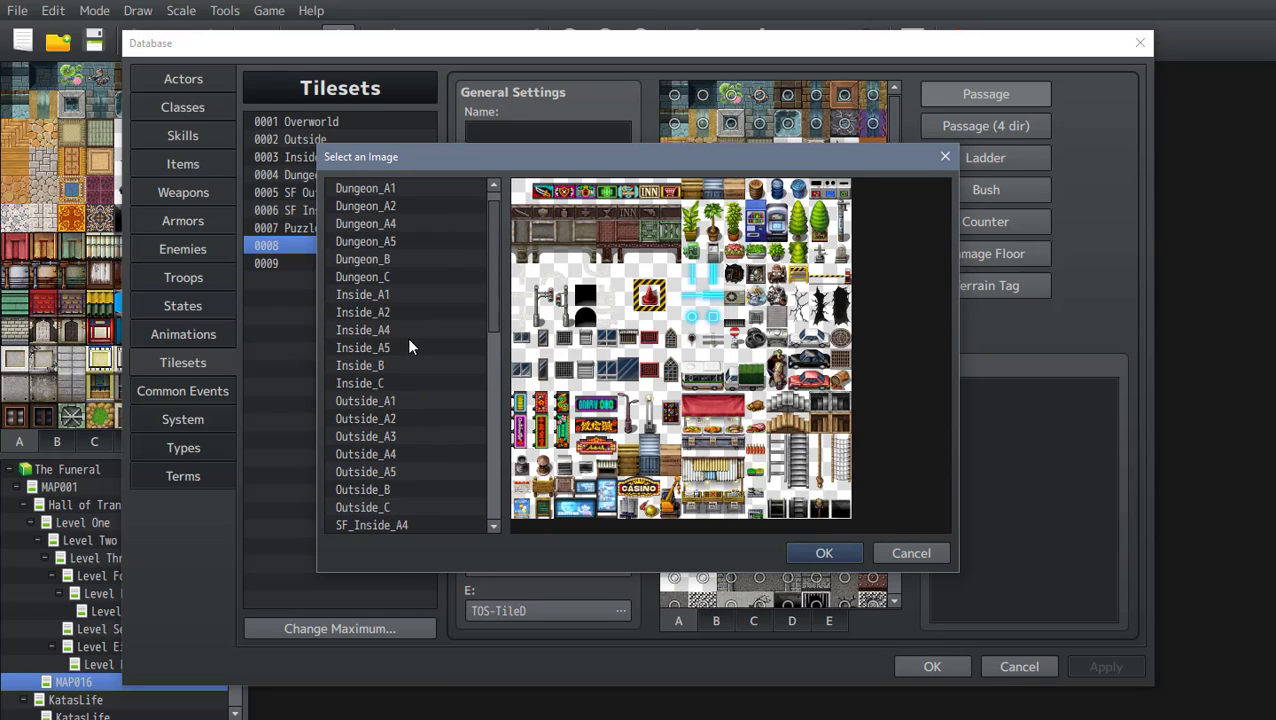
{"action": "scroll", "coordinate": [409, 346], "scroll_direction": "up", "scroll_amount": 1}
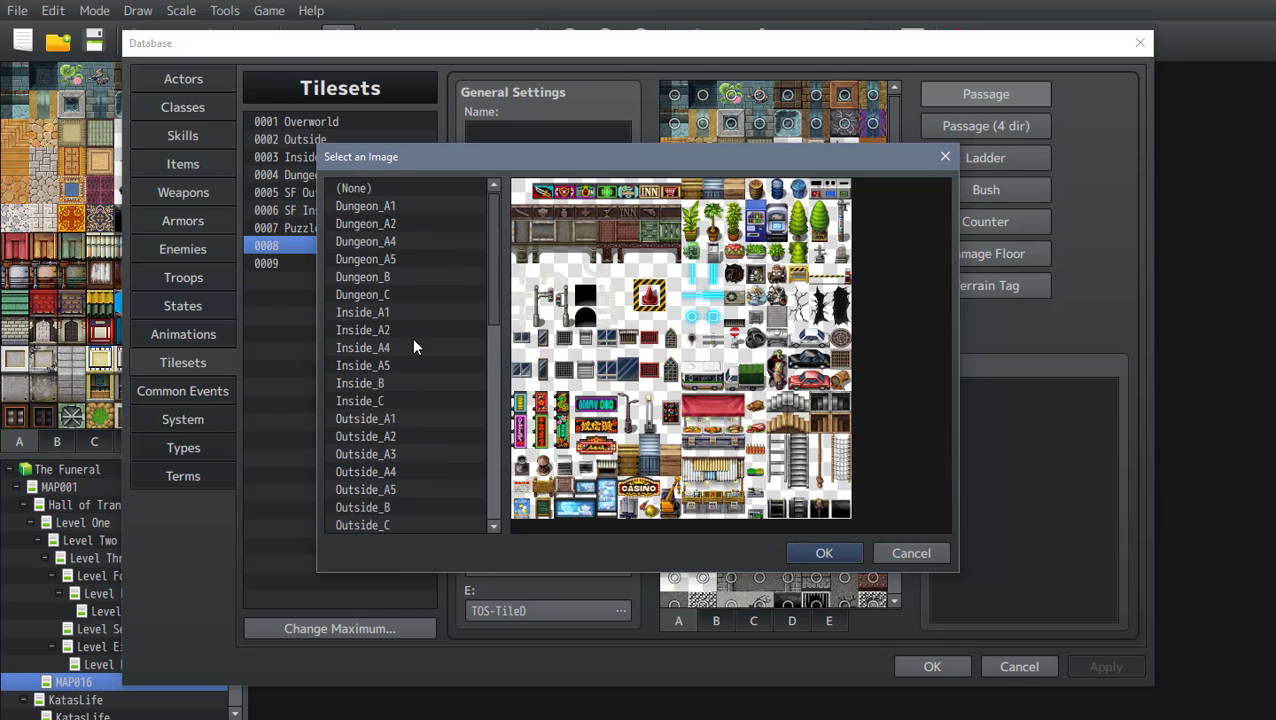
{"action": "left_click", "coordinate": [915, 555]}
{"action": "left_click", "coordinate": [992, 666]}
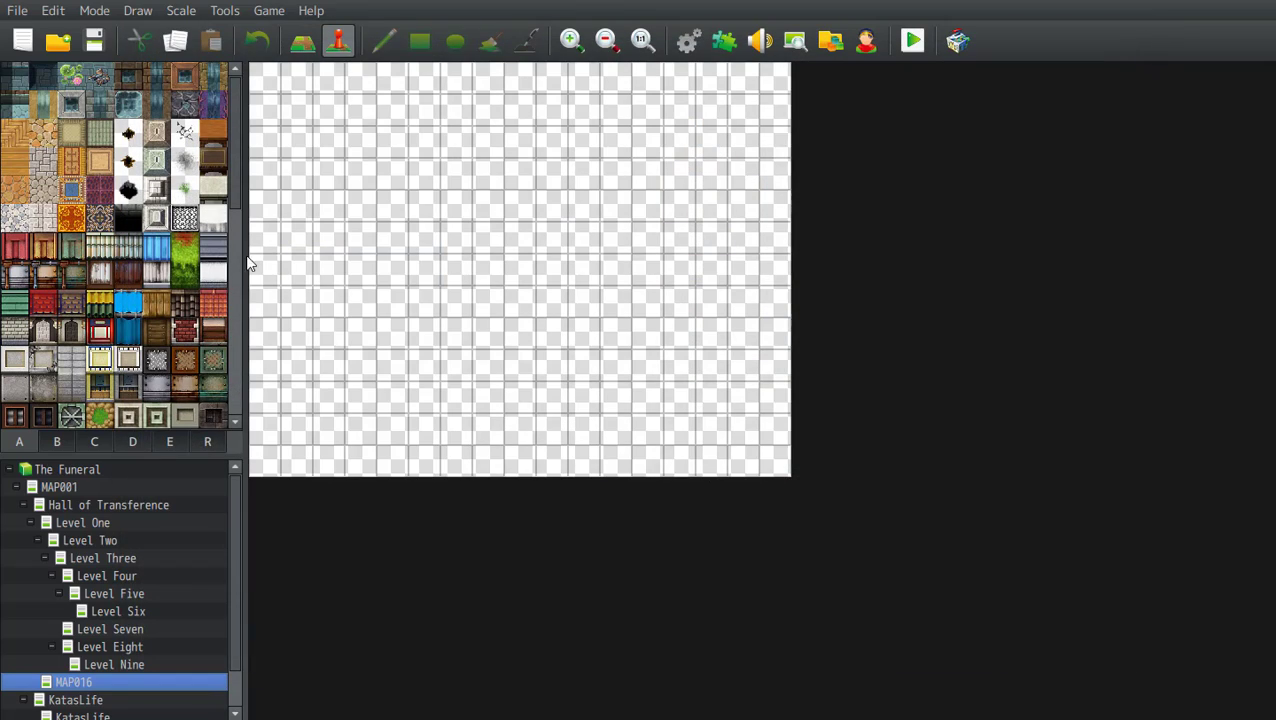
Step: Recheck the image list for tileset 0008's B slot for MyTilesetYay and leave the database without changing anything
{"action": "left_click", "coordinate": [224, 8]}
{"action": "left_click", "coordinate": [232, 40]}
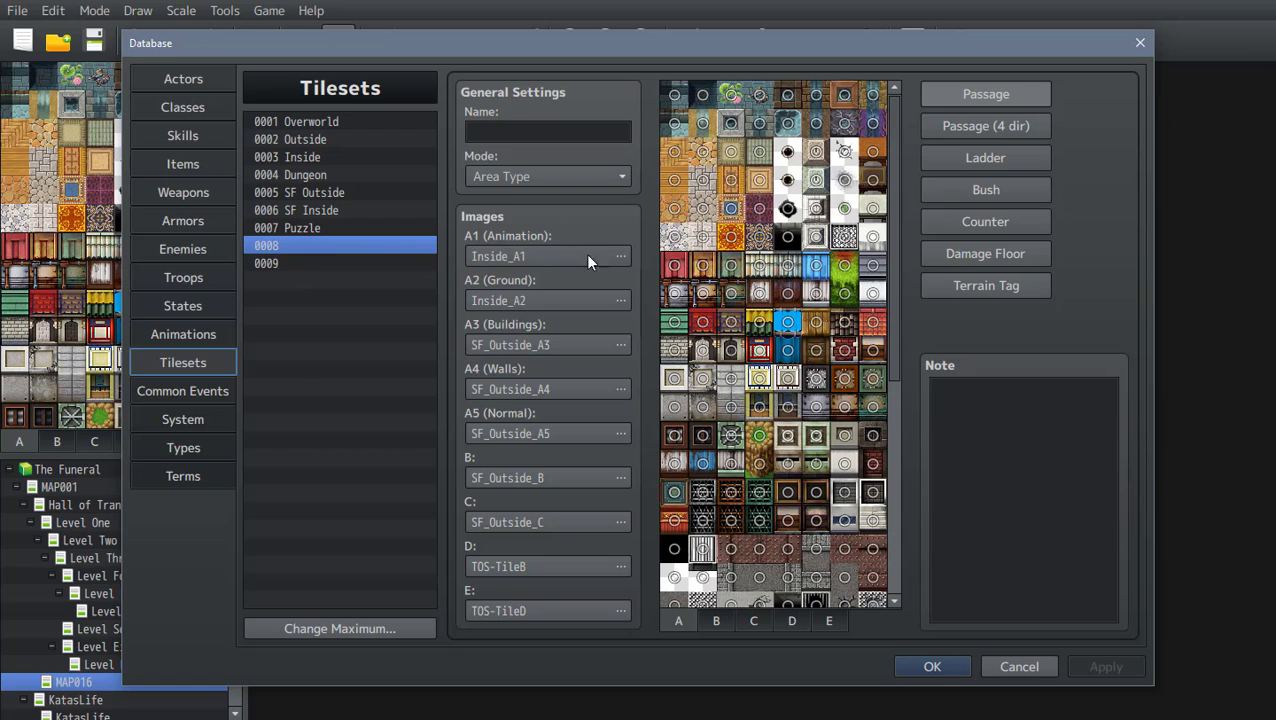
{"action": "double_click", "coordinate": [615, 479]}
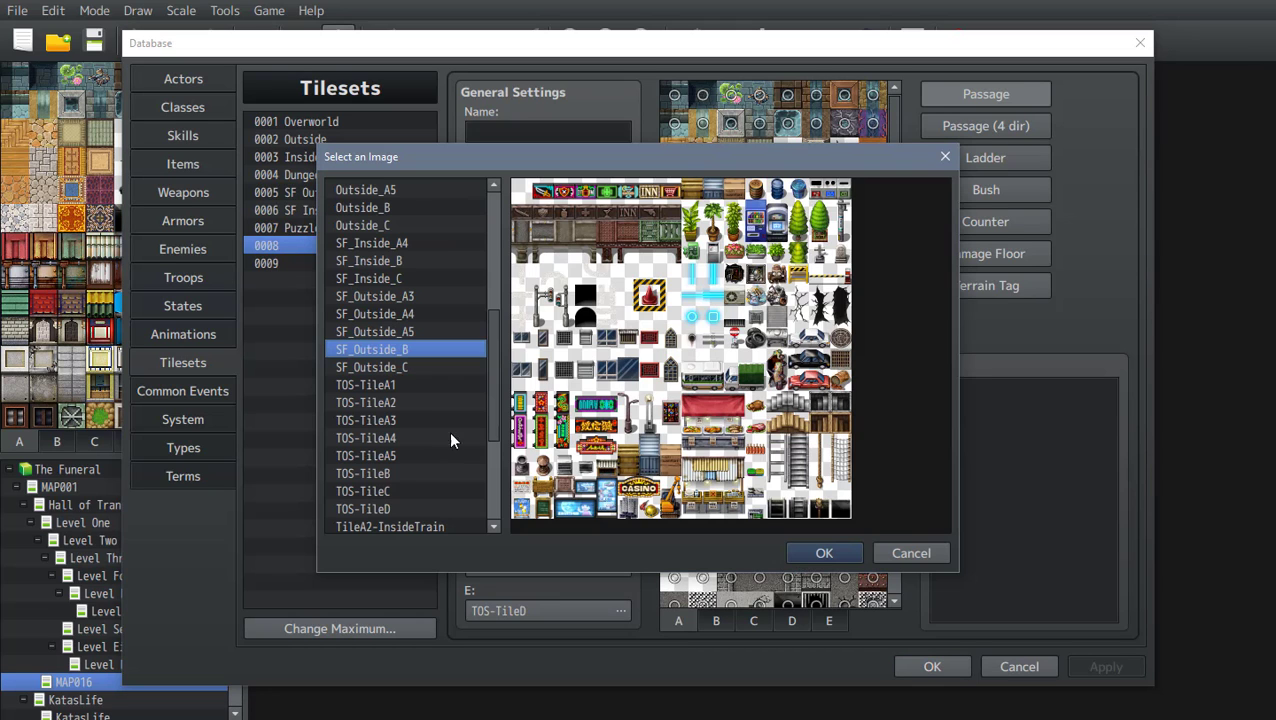
{"action": "left_click_drag", "start_coordinate": [492, 390], "coordinate": [493, 455]}
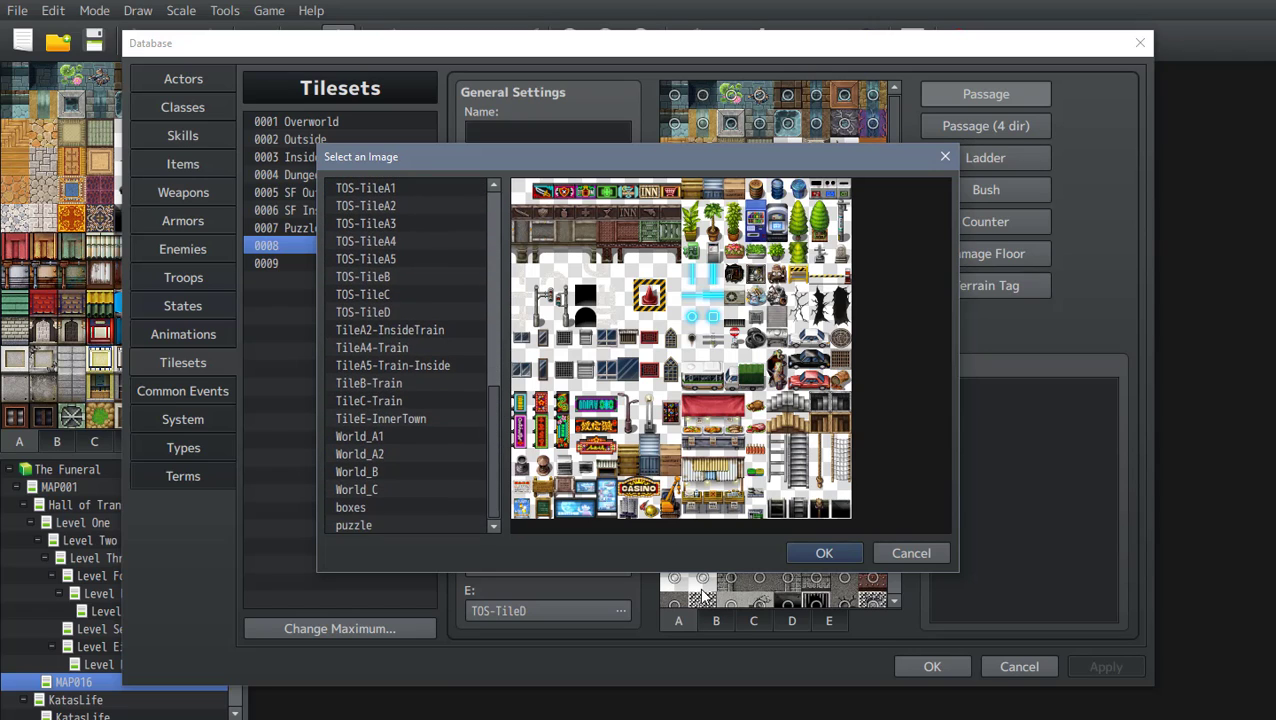
{"action": "left_click", "coordinate": [911, 553]}
{"action": "left_click", "coordinate": [1019, 666]}
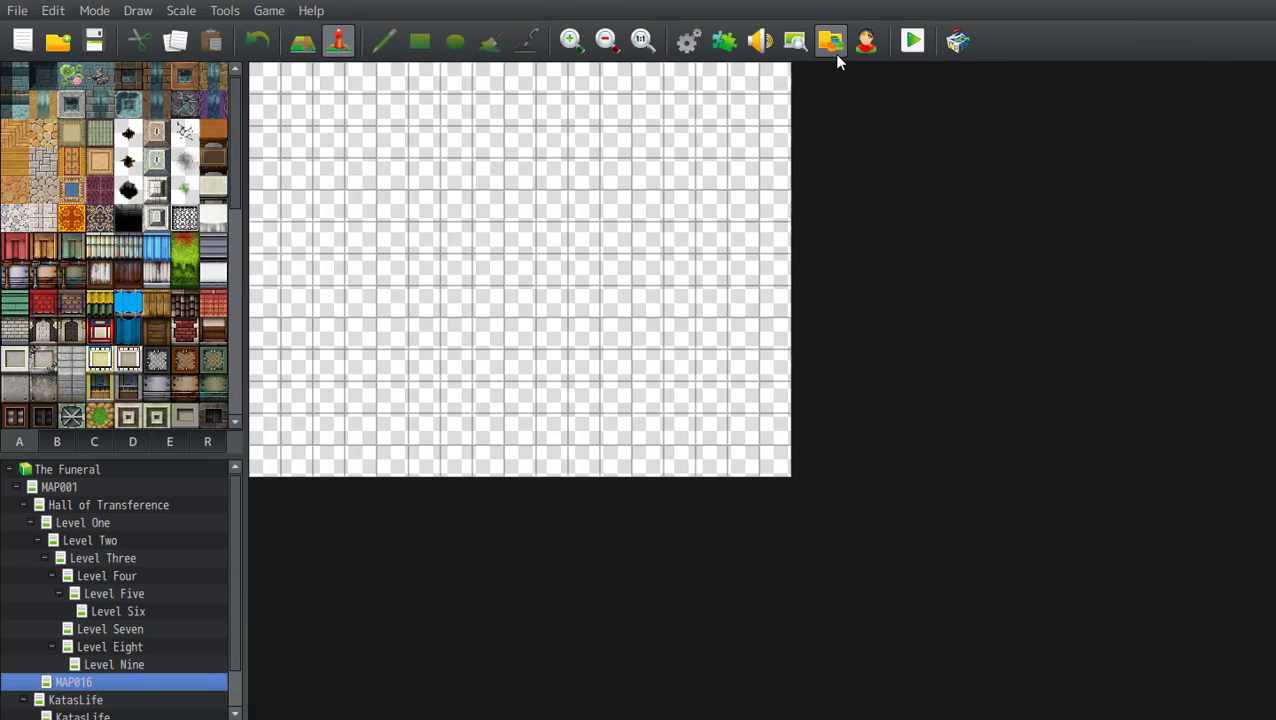
Step: Check the files in the img/tilesets folder of the Resource Manager
{"action": "left_click", "coordinate": [832, 48]}
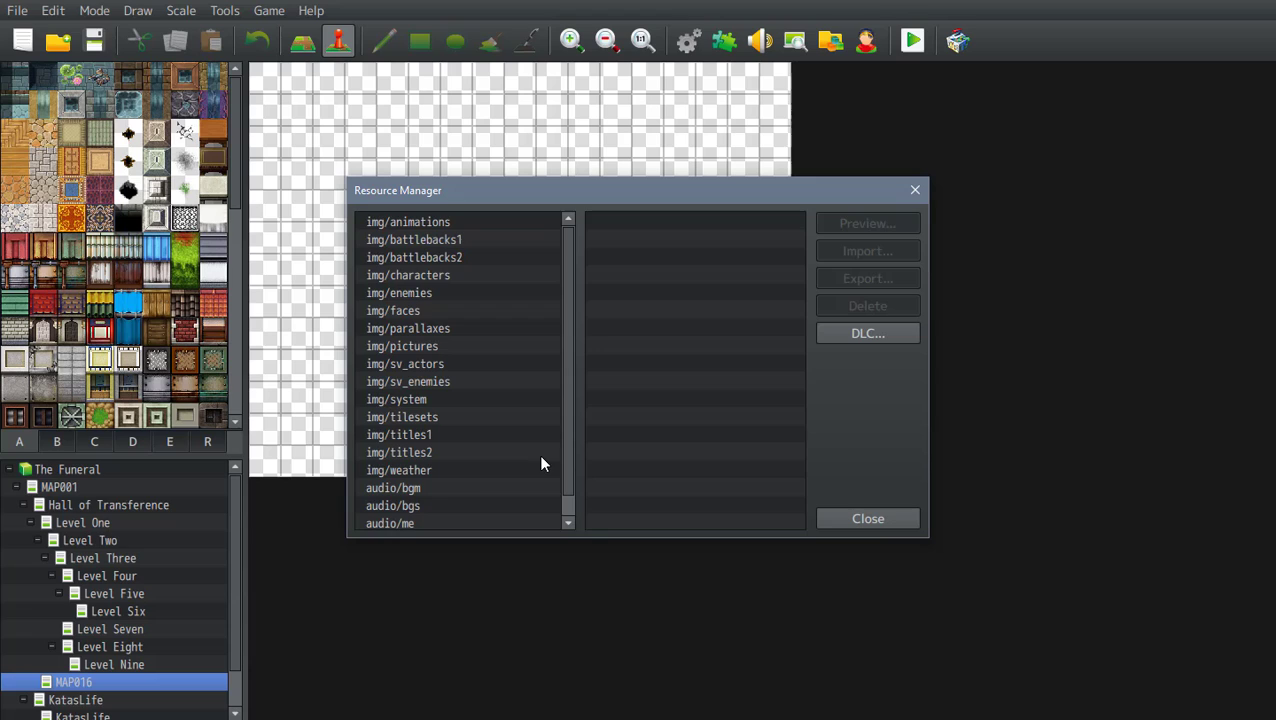
{"action": "left_click", "coordinate": [417, 421]}
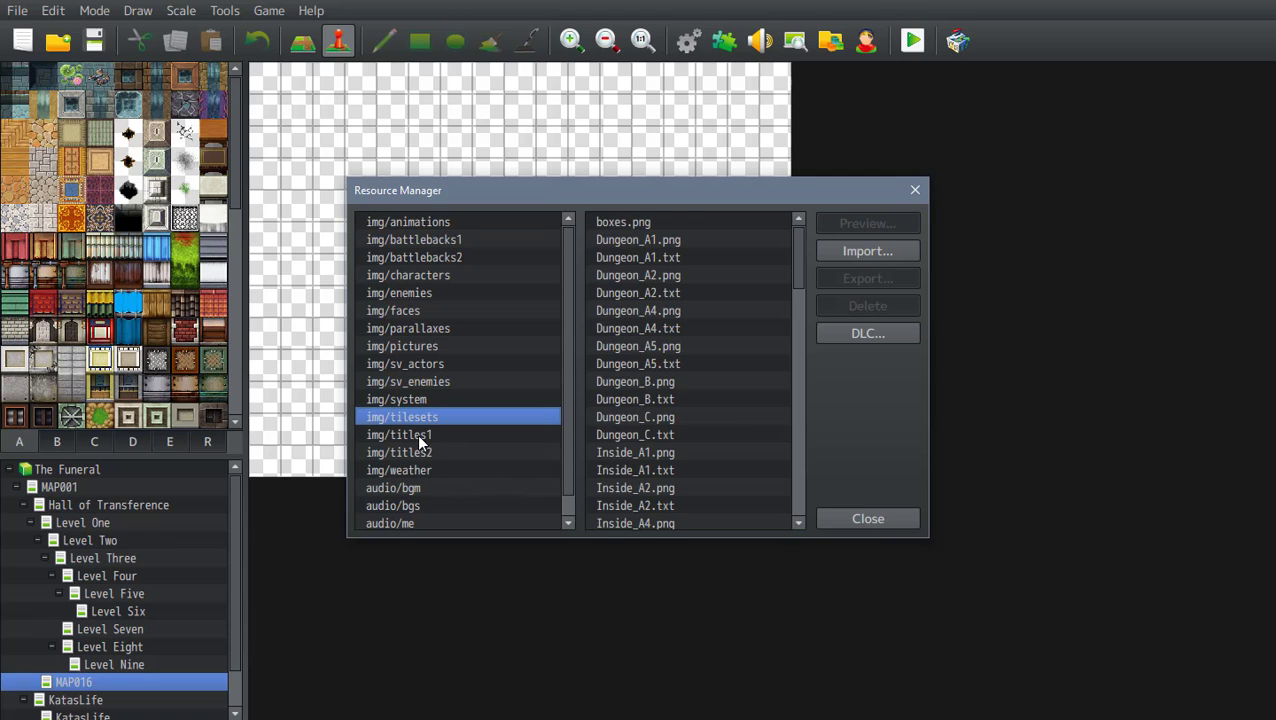
{"action": "left_click", "coordinate": [418, 434]}
{"action": "left_click", "coordinate": [417, 420]}
{"action": "mouse_move", "coordinate": [799, 285]}
{"action": "left_mouse_down"}
{"action": "mouse_move", "coordinate": [803, 404]}
{"action": "mouse_move", "coordinate": [783, 512]}
{"action": "mouse_move", "coordinate": [793, 294]}
{"action": "left_mouse_up"}
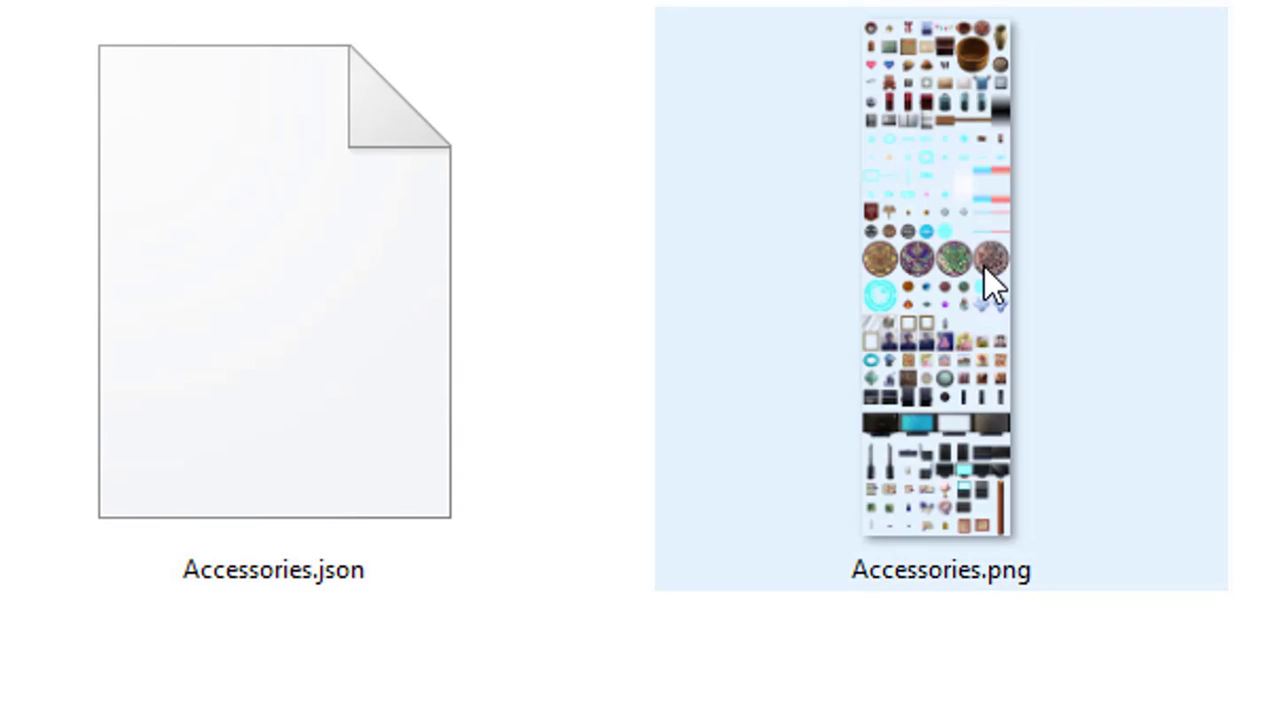
Step: View Accessories.png from the builder's Parts folder and examine its accessory graphics
{"action": "double_click", "coordinate": [983, 268]}
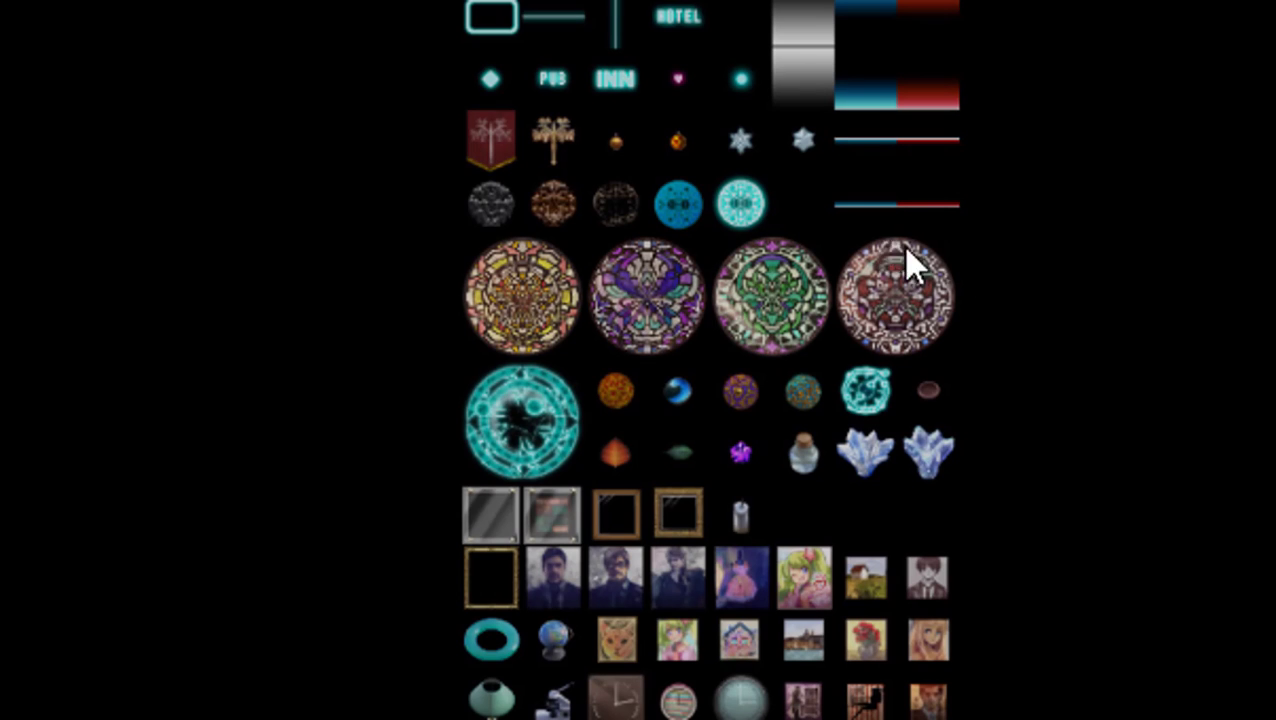
{"action": "scroll", "coordinate": [1220, 271], "scroll_direction": "down", "scroll_amount": 2}
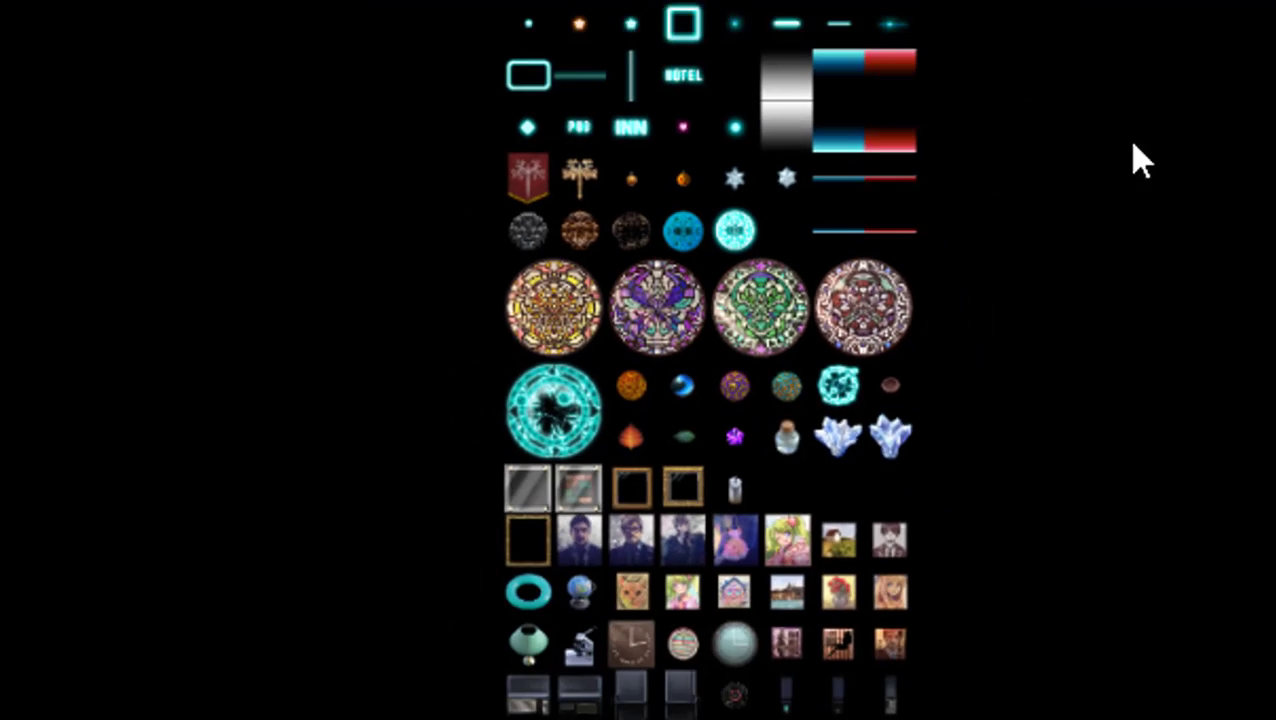
{"action": "scroll", "coordinate": [893, 285], "scroll_direction": "up", "scroll_amount": 1}
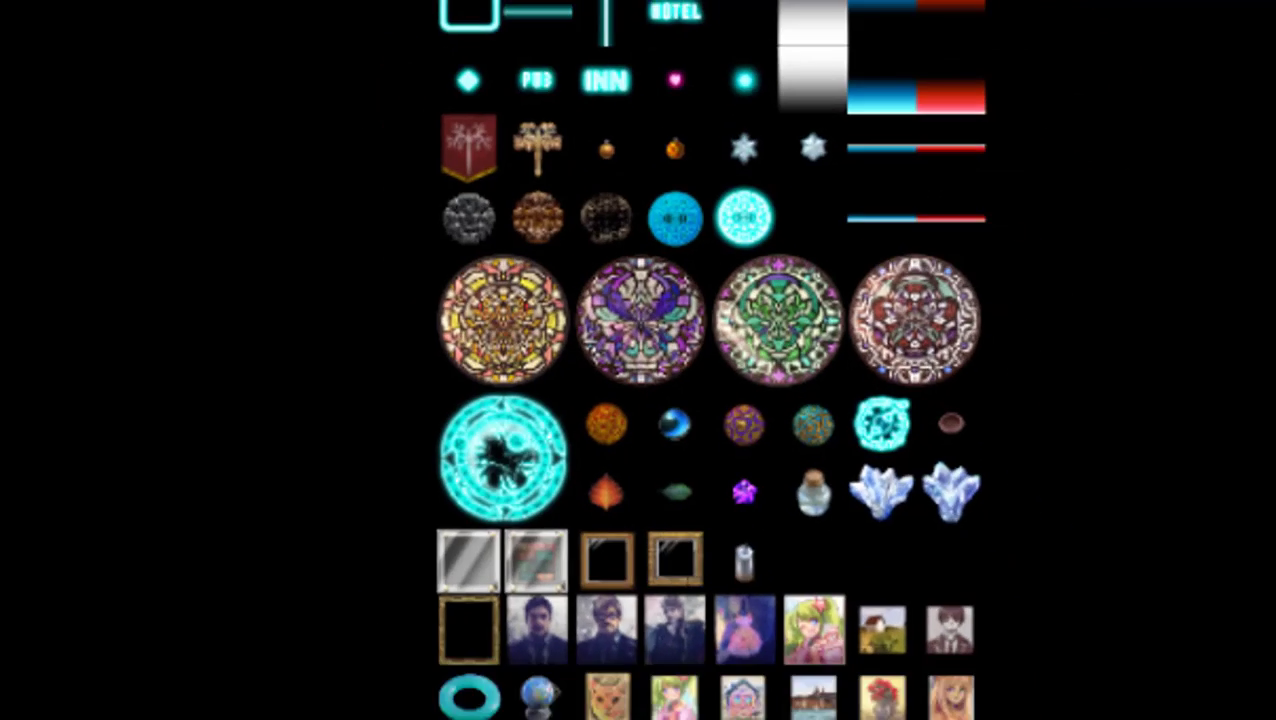
{"action": "scroll", "coordinate": [1105, 20], "scroll_direction": "up", "scroll_amount": 3}
{"action": "scroll", "coordinate": [1196, 228], "scroll_direction": "down", "scroll_amount": 10}
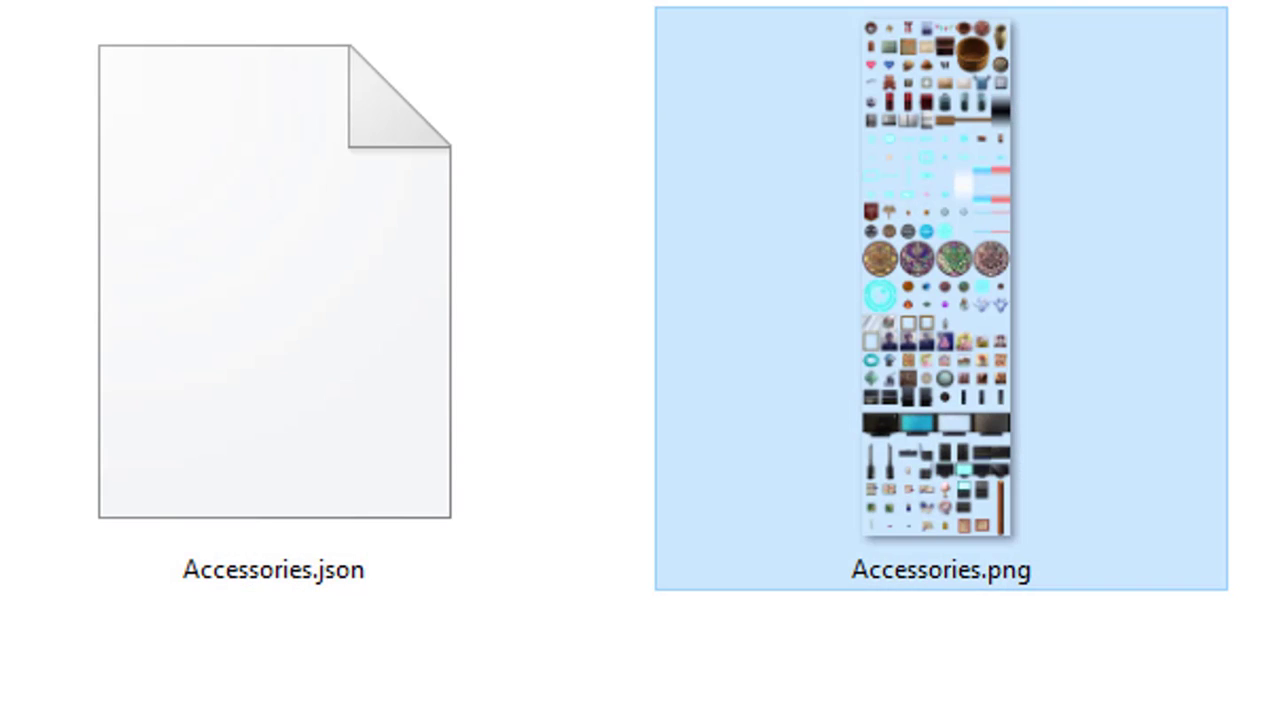
Step: Go through the Architecture and Bedding folders of the builder's parts
{"action": "key", "text": "alt+Left"}
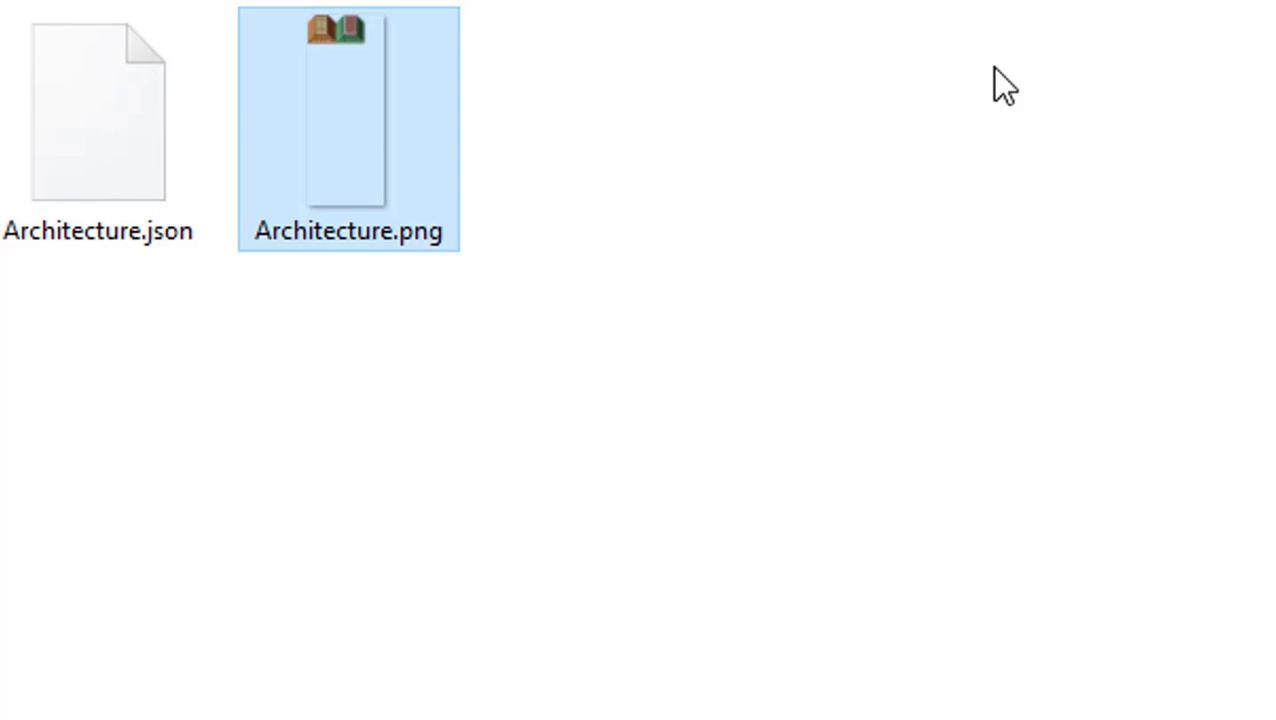
{"action": "key", "text": "alt+Left"}
{"action": "double_click", "coordinate": [333, 172]}
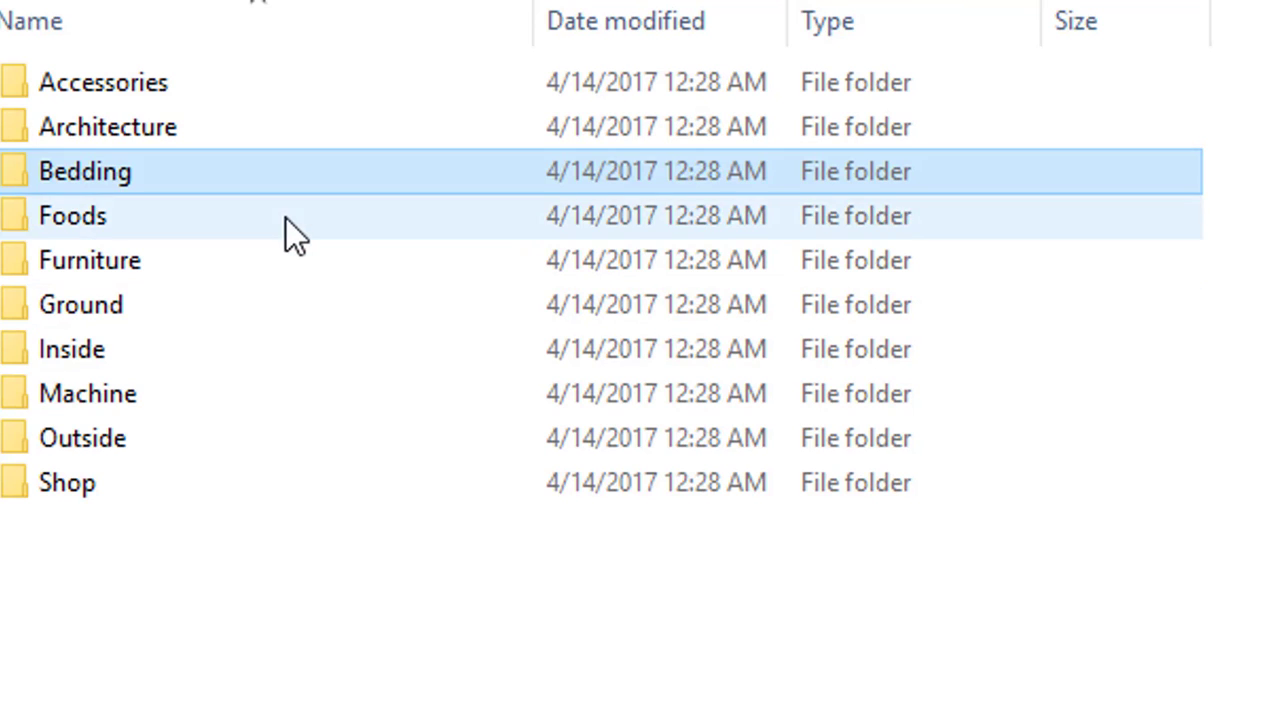
Step: View the parts sheet in the Foods folder and examine its food and kitchen graphics
{"action": "double_click", "coordinate": [285, 217]}
{"action": "left_click", "coordinate": [333, 111]}
{"action": "double_click", "coordinate": [333, 111]}
{"action": "scroll", "coordinate": [698, 240], "scroll_direction": "up", "scroll_amount": 4}
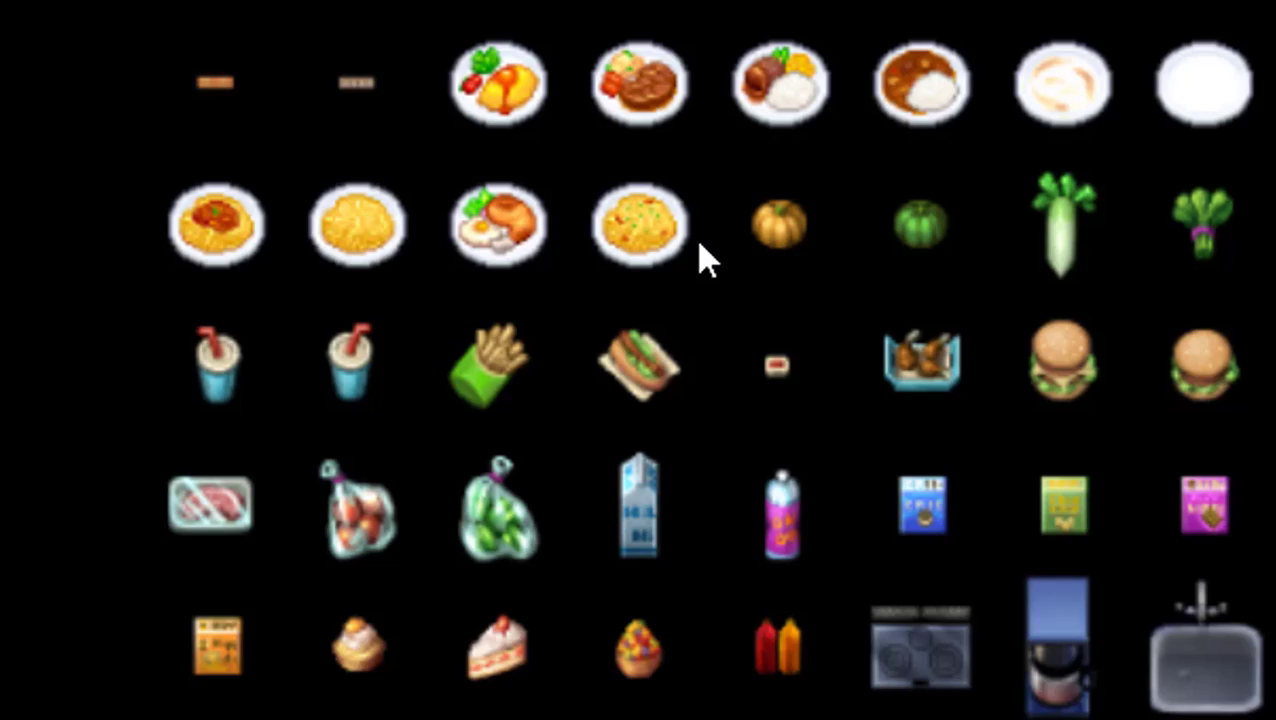
{"action": "left_click_drag", "start_coordinate": [705, 538], "coordinate": [766, 73]}
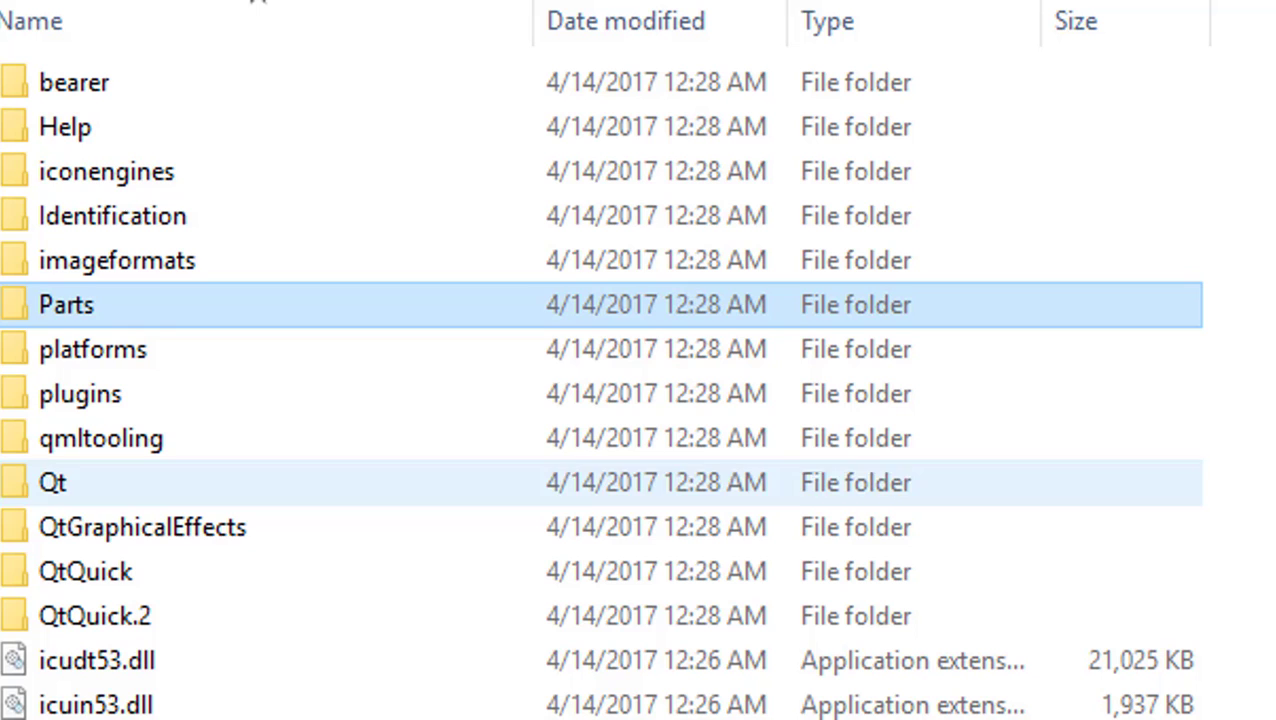
Step: Preview several bed and blanket parts of the Bedroom Furniture category on the Tileset Builder canvas
{"action": "left_click", "coordinate": [206, 342]}
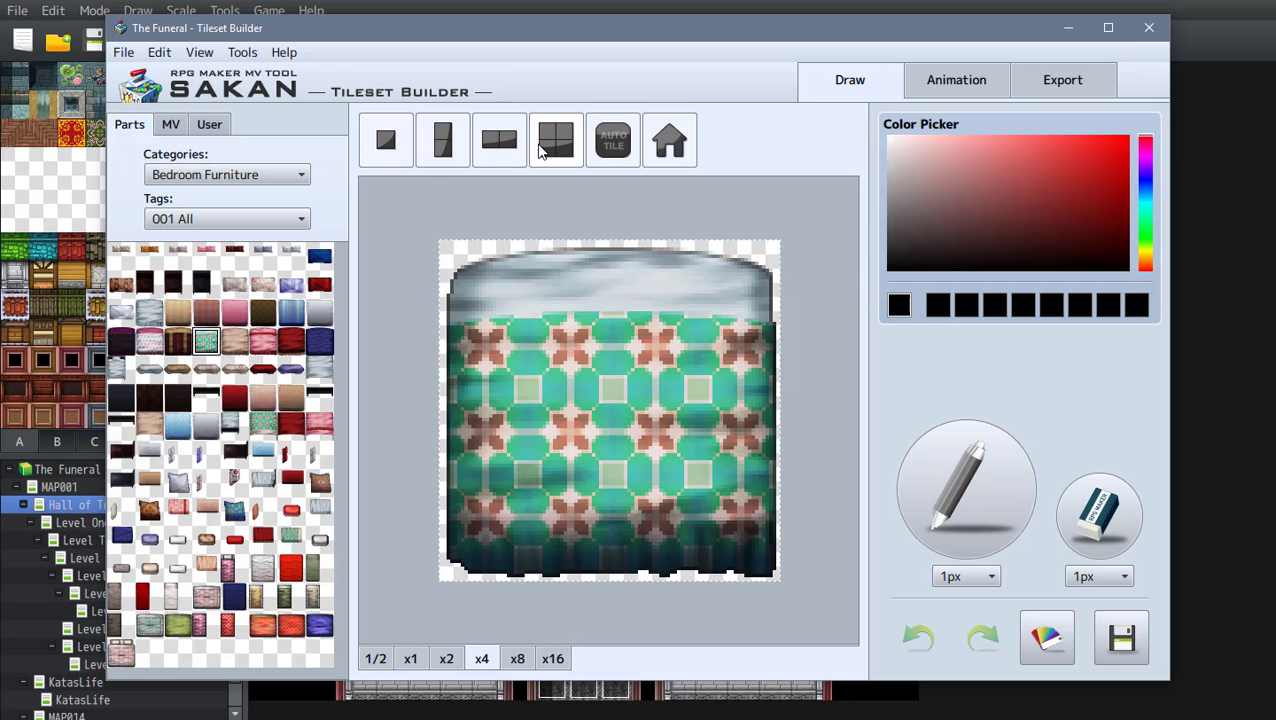
{"action": "left_click", "coordinate": [263, 625]}
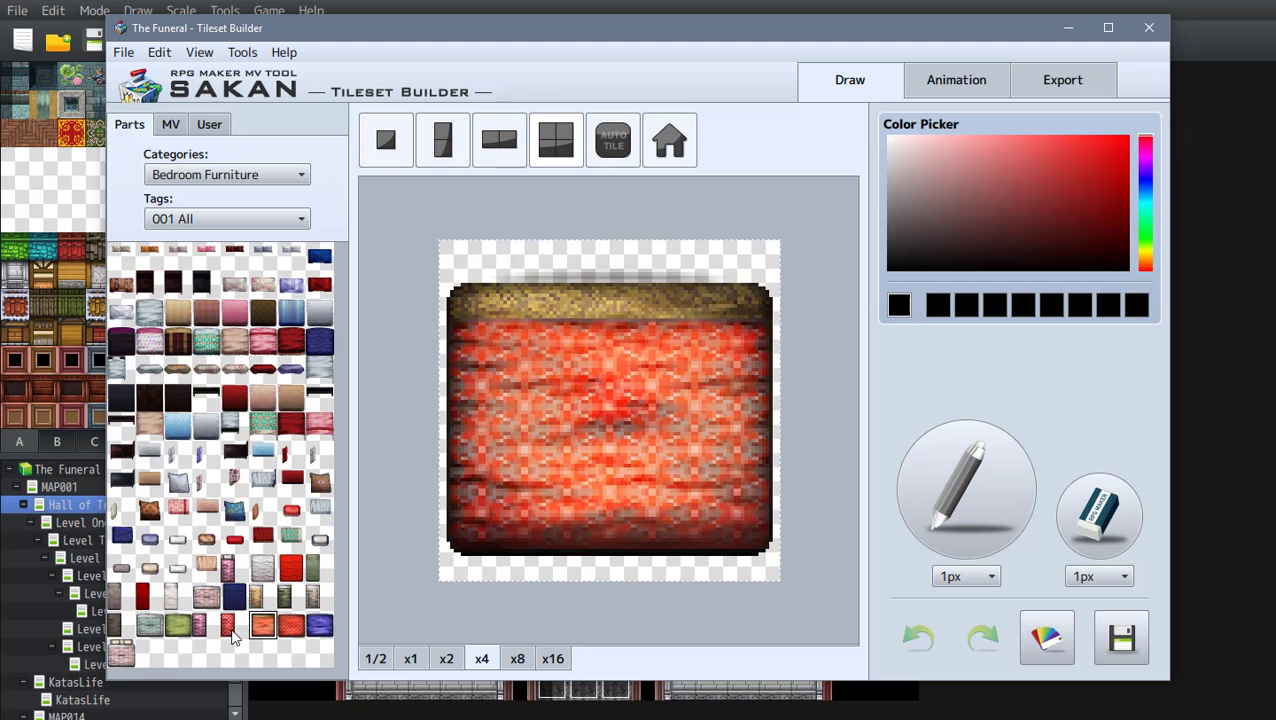
{"action": "left_click", "coordinate": [149, 509]}
{"action": "left_click", "coordinate": [177, 427]}
{"action": "left_click", "coordinate": [177, 397]}
{"action": "left_click", "coordinate": [234, 455]}
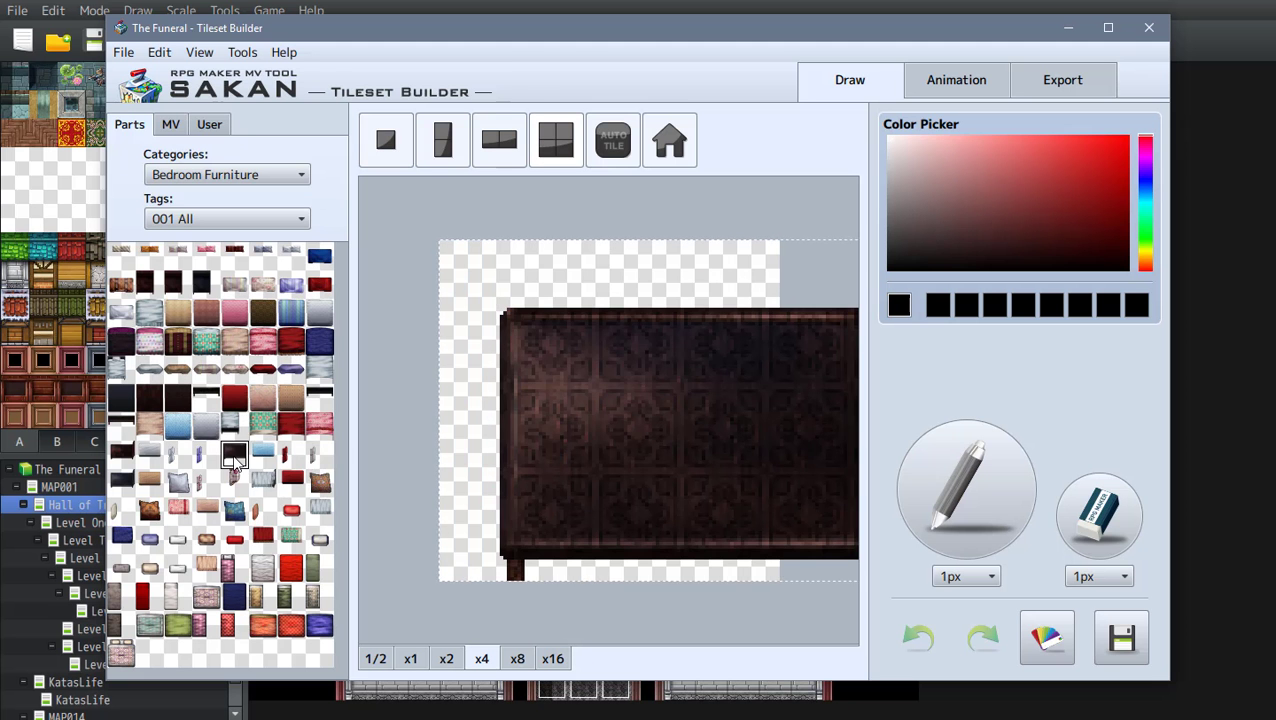
Step: Preview parts of the Food category and show the Furniture category
{"action": "scroll", "coordinate": [228, 180], "scroll_direction": "down", "scroll_amount": 2}
{"action": "left_click", "coordinate": [178, 637]}
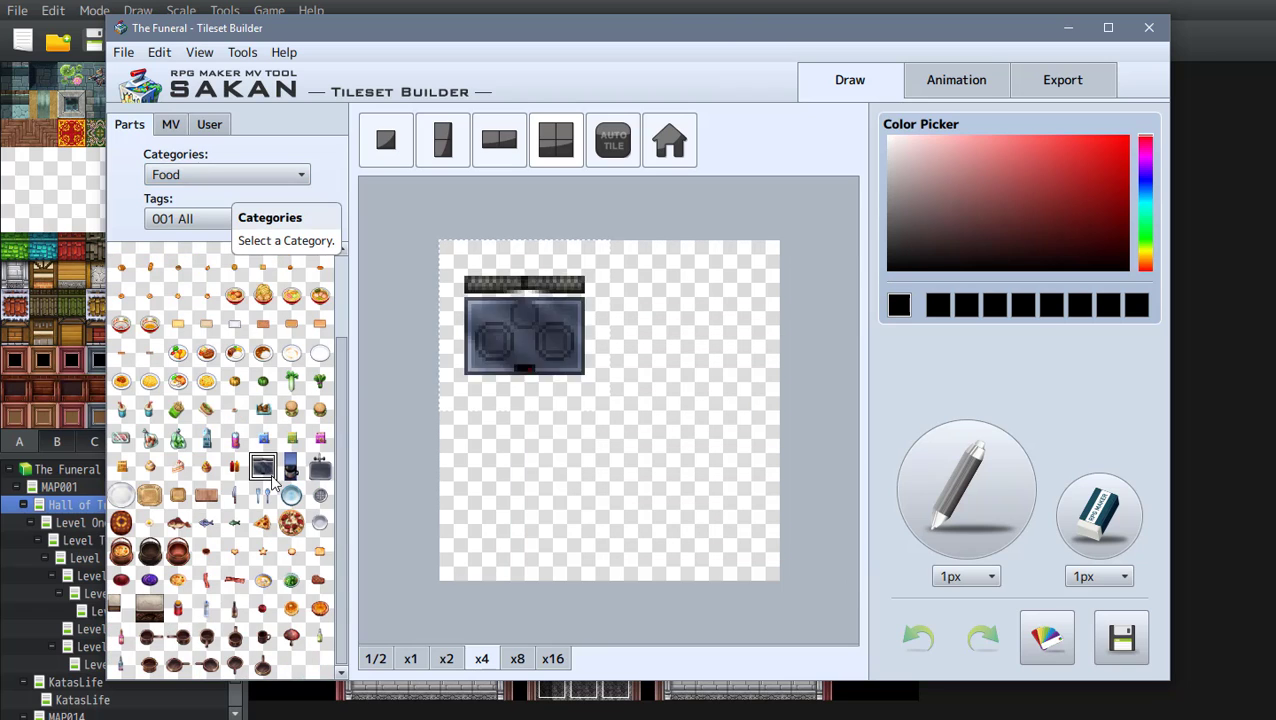
{"action": "left_click", "coordinate": [204, 178]}
{"action": "left_click", "coordinate": [300, 291]}
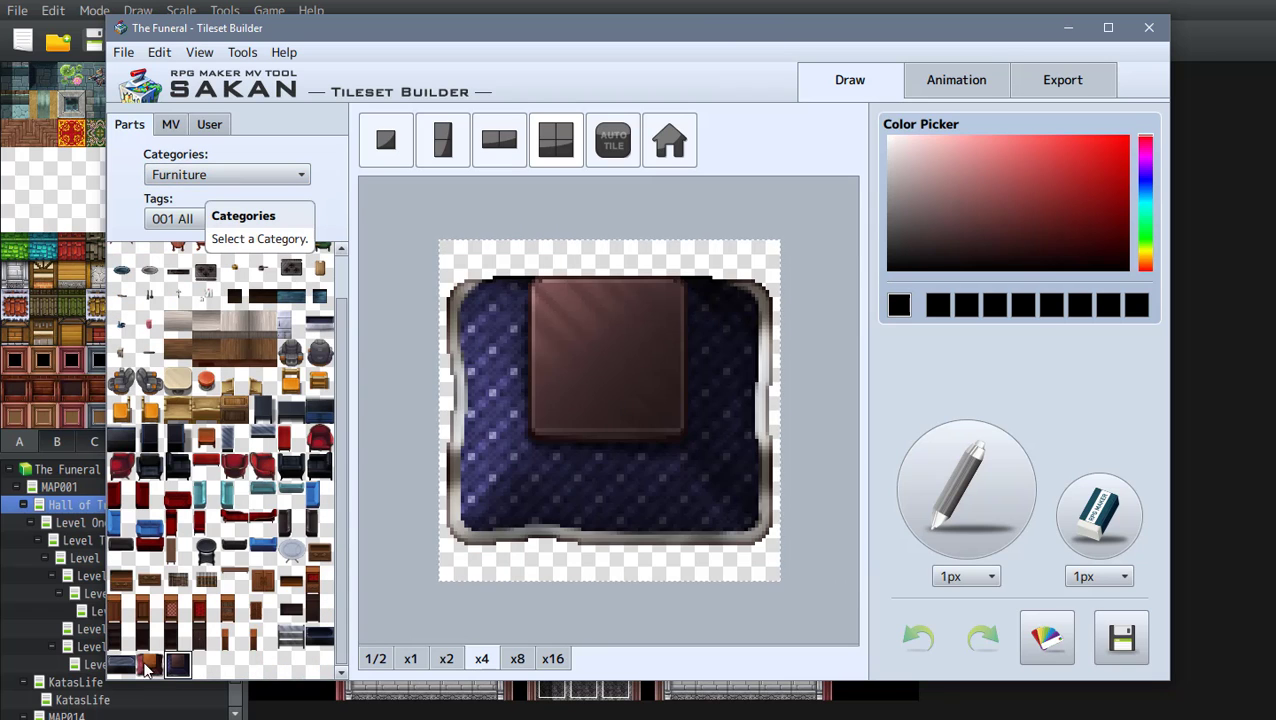
Step: Preview parts of the Ground and Interior categories, including the striped wall overlay
{"action": "left_click", "coordinate": [240, 176]}
{"action": "left_click", "coordinate": [231, 299]}
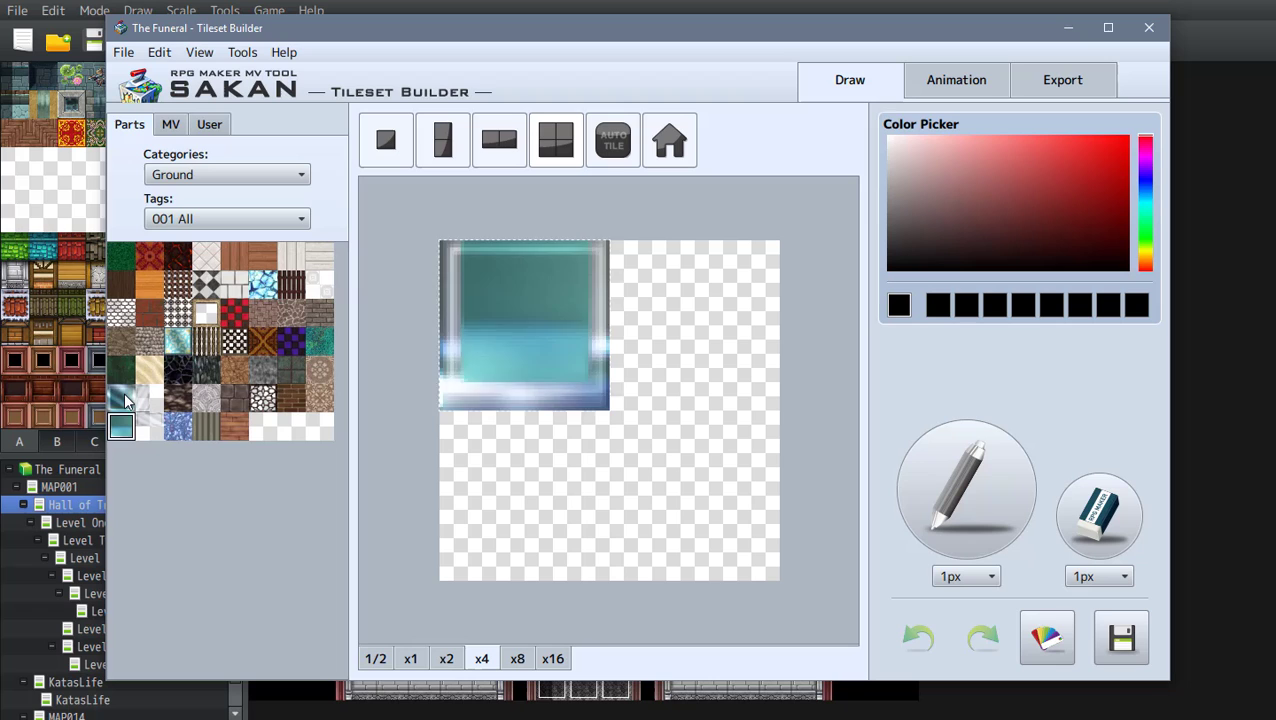
{"action": "left_click", "coordinate": [262, 374]}
{"action": "scroll", "coordinate": [228, 175], "scroll_direction": "down", "scroll_amount": 1}
{"action": "left_click", "coordinate": [177, 512]}
{"action": "left_click", "coordinate": [319, 512]}
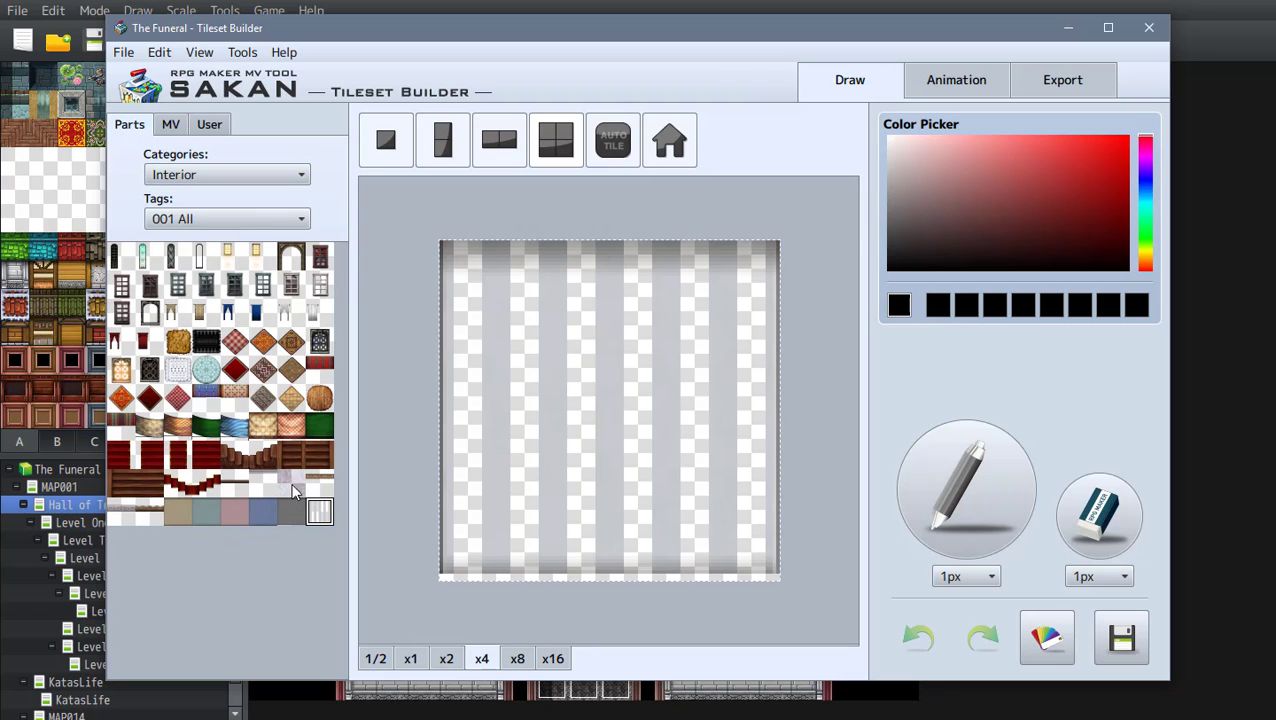
Step: Browse the Mechanical category and preview parts such as the golden typewriter and the wheel
{"action": "left_click", "coordinate": [121, 511]}
{"action": "scroll", "coordinate": [228, 175], "scroll_direction": "down", "scroll_amount": 1}
{"action": "left_click", "coordinate": [121, 311]}
{"action": "left_click", "coordinate": [233, 485]}
{"action": "left_click", "coordinate": [149, 596]}
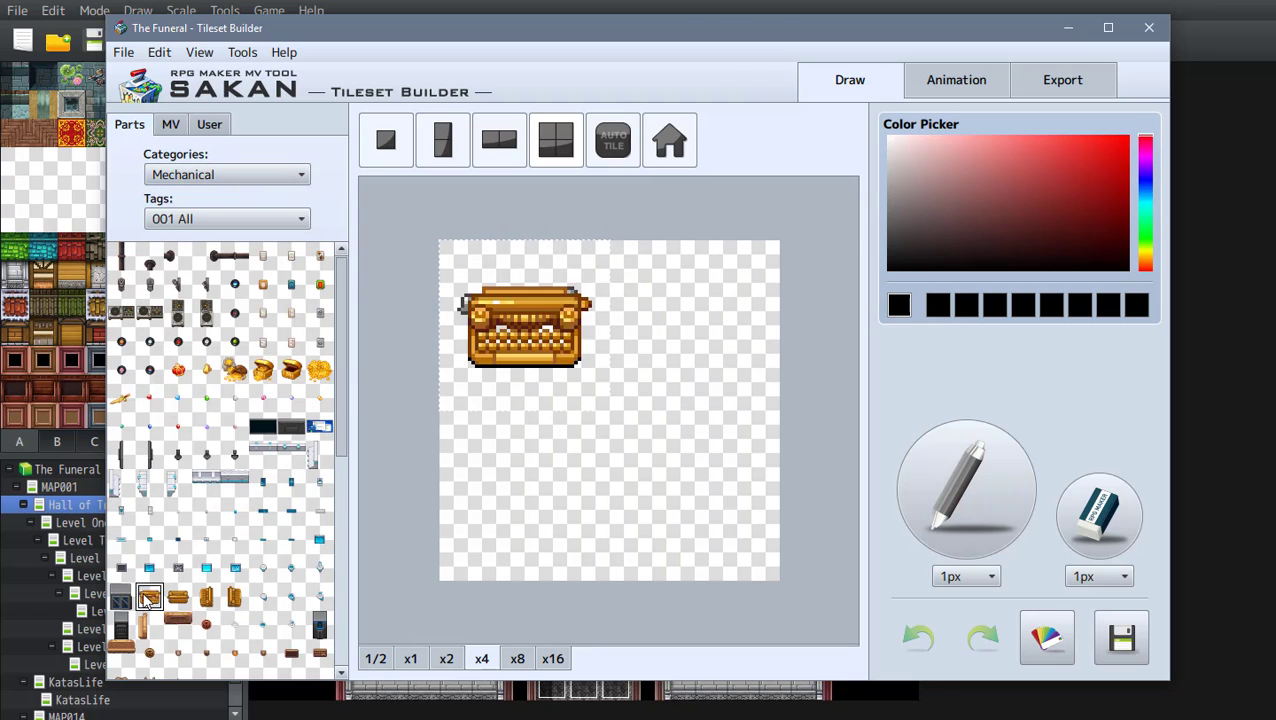
{"action": "scroll", "coordinate": [149, 596], "scroll_direction": "down", "scroll_amount": 5}
{"action": "left_click", "coordinate": [121, 606]}
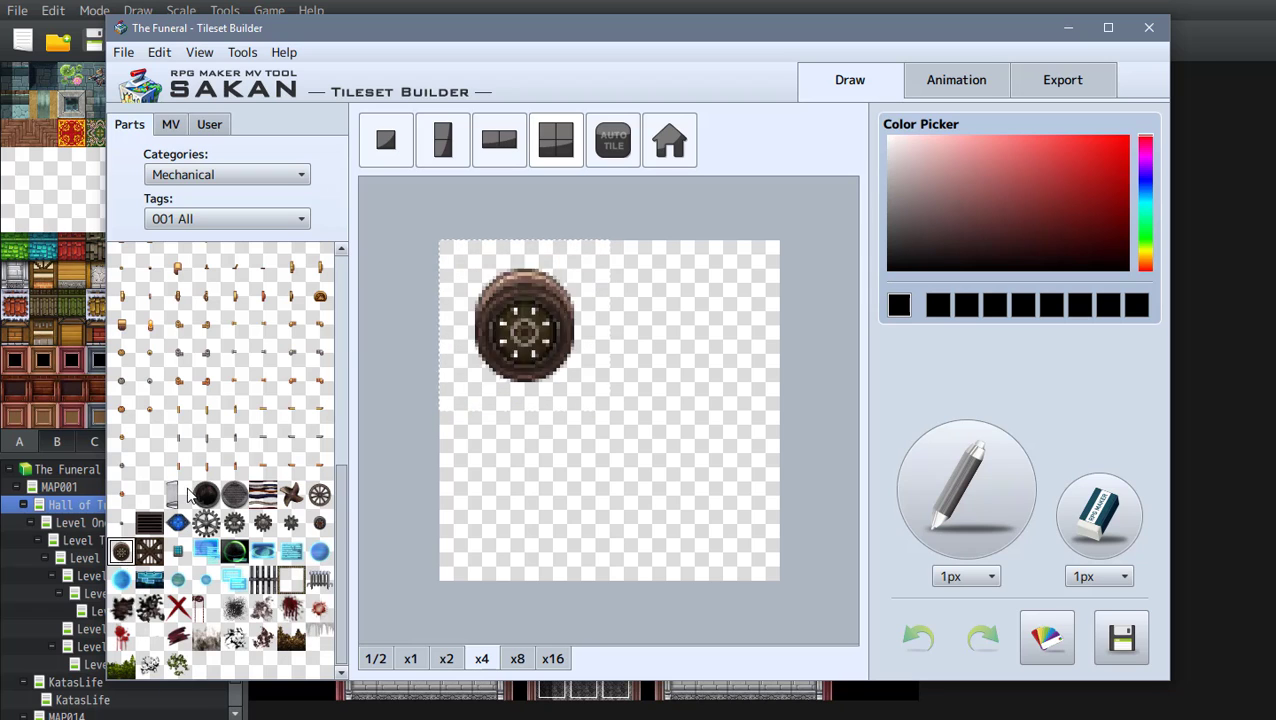
{"action": "left_click", "coordinate": [262, 381]}
{"action": "scroll", "coordinate": [235, 420], "scroll_direction": "up", "scroll_amount": 1}
{"action": "left_click", "coordinate": [234, 368]}
{"action": "left_click", "coordinate": [290, 354]}
Step: Preview parts of the Exterior and Shop categories, including the white vase, the submachine gun and the pink cloth roll
{"action": "scroll", "coordinate": [228, 175], "scroll_direction": "down", "scroll_amount": 1}
{"action": "left_click", "coordinate": [319, 424]}
{"action": "left_click", "coordinate": [204, 456]}
{"action": "left_click", "coordinate": [117, 373]}
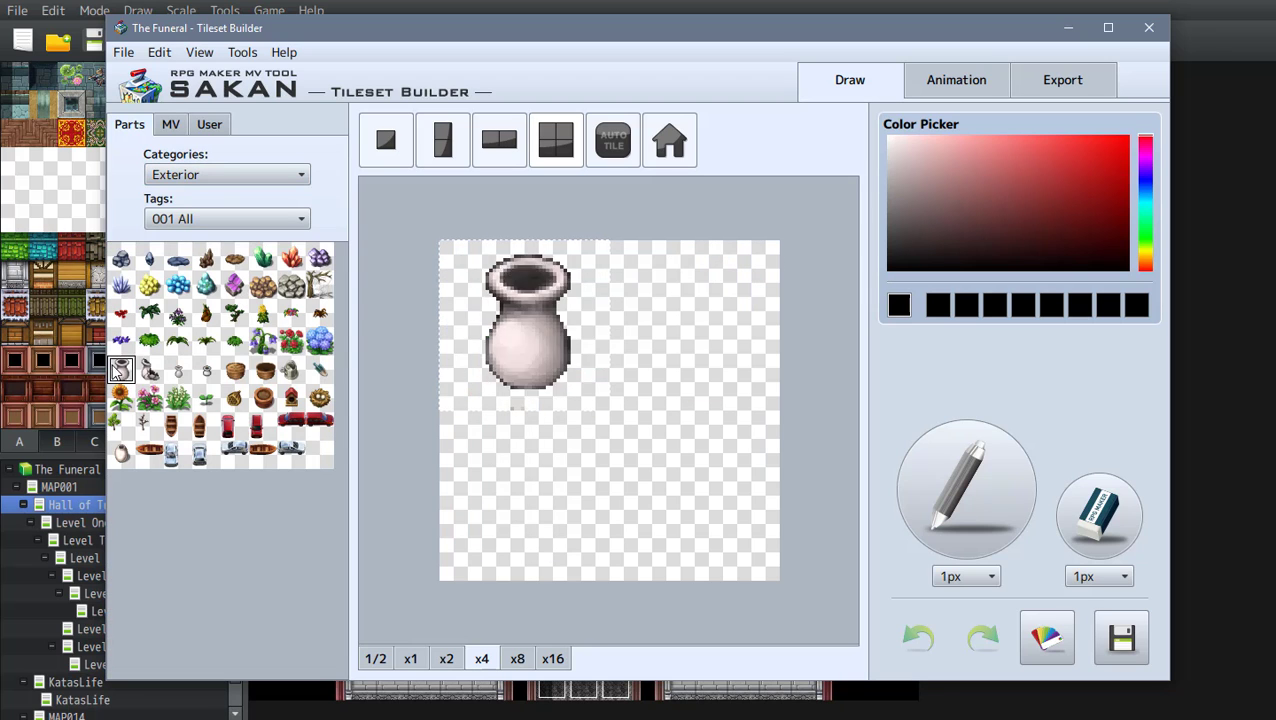
{"action": "scroll", "coordinate": [201, 173], "scroll_direction": "down", "scroll_amount": 1}
{"action": "left_click", "coordinate": [233, 313]}
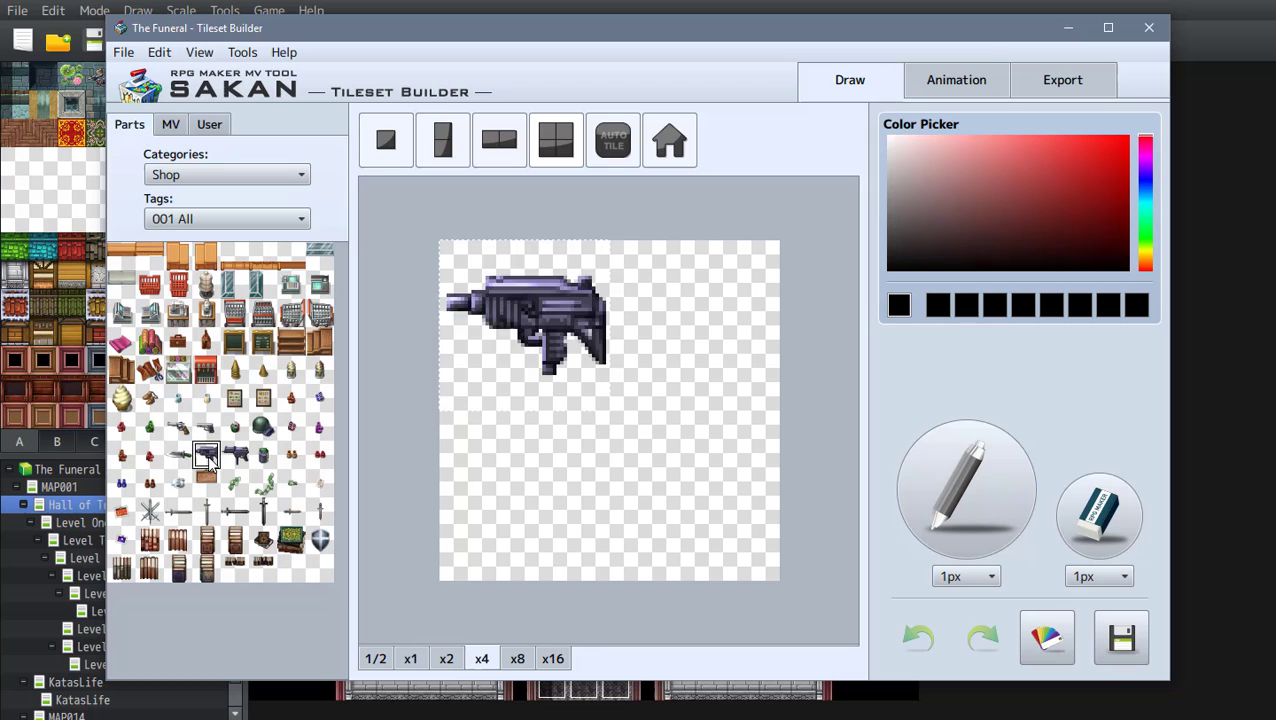
{"action": "left_click", "coordinate": [121, 342]}
Step: Look at the tiles of the MV tileset 0002 Outside and return to the builder's own parts
{"action": "key", "text": "ctrl+Tab"}
{"action": "key", "text": "ctrl+Tab"}
{"action": "key", "text": "ctrl+Tab"}
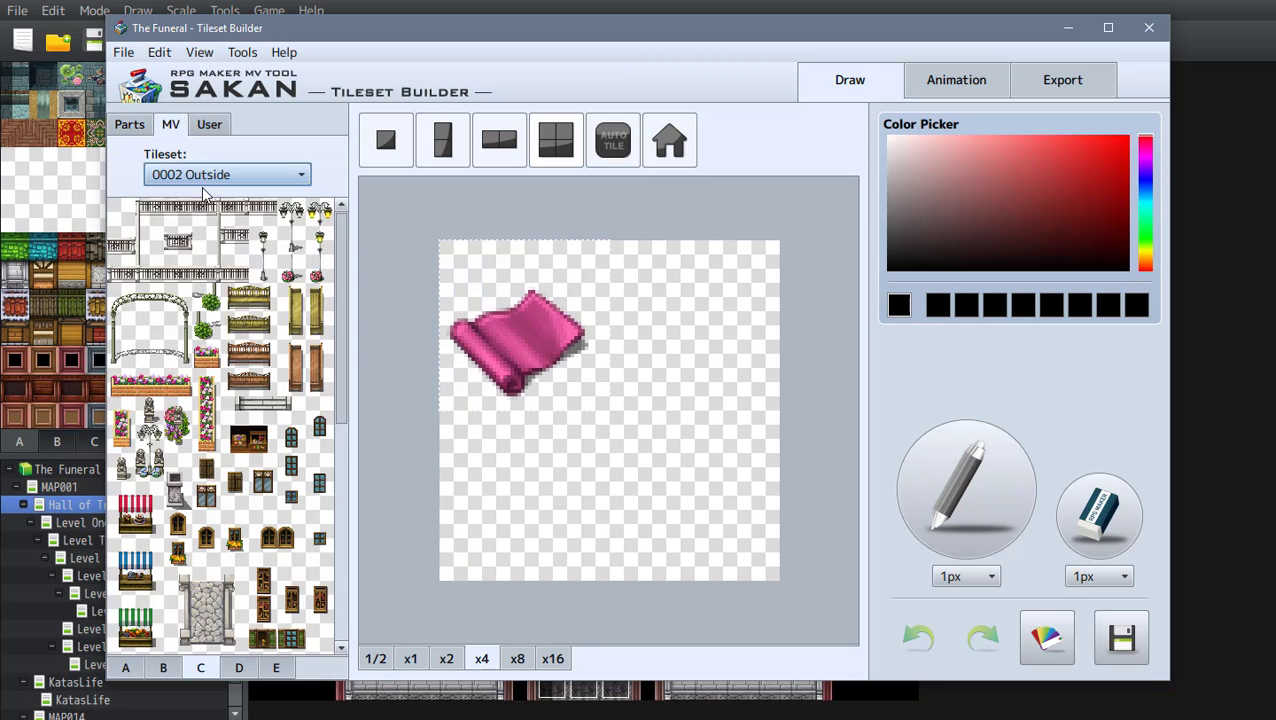
Step: Switch the canvas to the single-tile size and place the stacked books part from the Shop category on it
{"action": "left_click", "coordinate": [386, 140]}
{"action": "left_click", "coordinate": [150, 562]}
{"action": "left_click", "coordinate": [207, 568]}
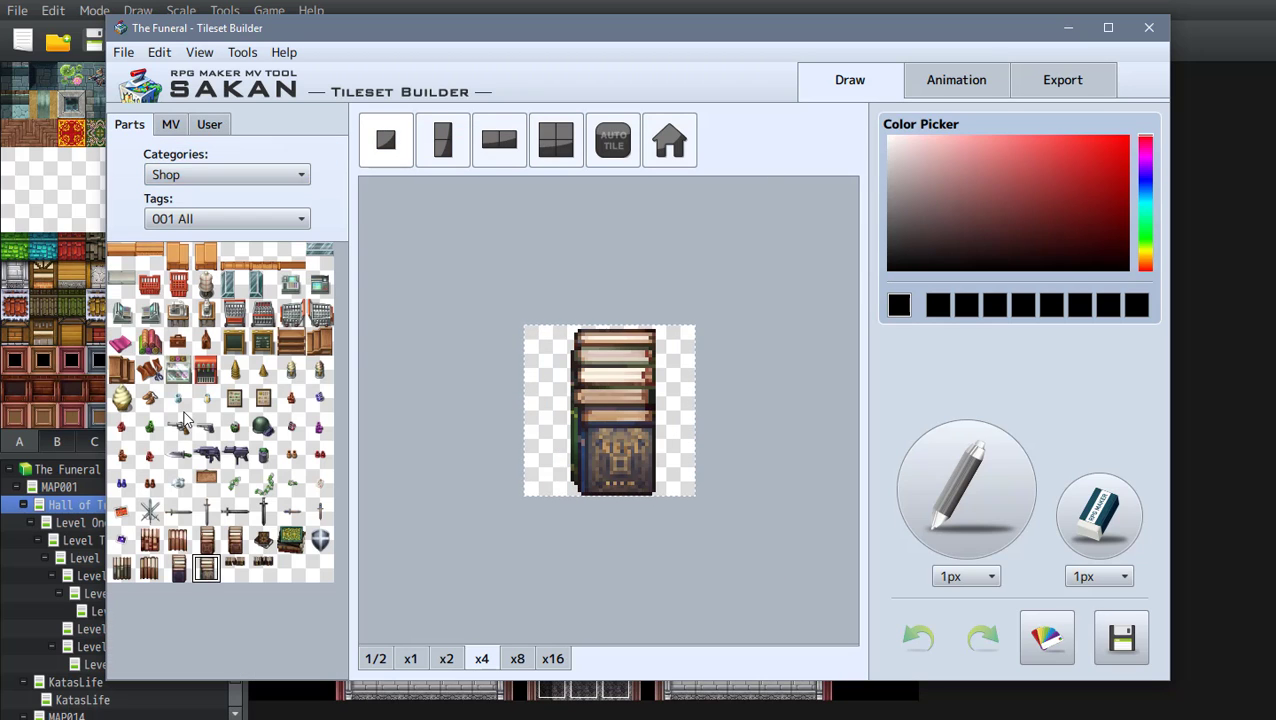
Step: Show the Decorations category and preview parts such as the portrait of the man with glasses
{"action": "scroll", "coordinate": [190, 176], "scroll_direction": "down", "scroll_amount": 1}
{"action": "left_click", "coordinate": [240, 293]}
{"action": "left_click", "coordinate": [177, 510]}
{"action": "left_click", "coordinate": [149, 455]}
{"action": "scroll", "coordinate": [300, 518], "scroll_direction": "down", "scroll_amount": 1}
{"action": "left_click", "coordinate": [263, 526]}
{"action": "left_click", "coordinate": [178, 581]}
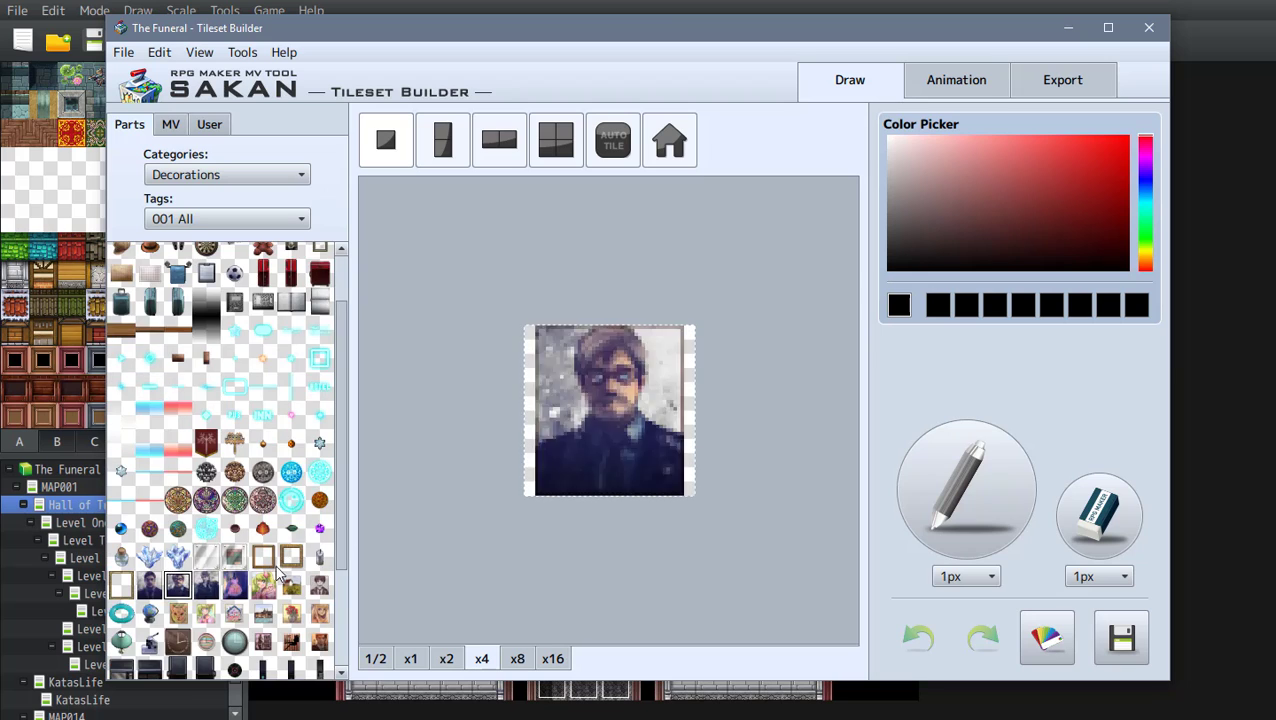
Step: Preview parts near the end of the Decorations category, including the tall wooden post
{"action": "scroll", "coordinate": [308, 550], "scroll_direction": "down", "scroll_amount": 2}
{"action": "left_click", "coordinate": [235, 494]}
{"action": "left_click", "coordinate": [263, 636]}
{"action": "left_click", "coordinate": [291, 636]}
{"action": "left_click", "coordinate": [291, 664]}
{"action": "left_click", "coordinate": [148, 648]}
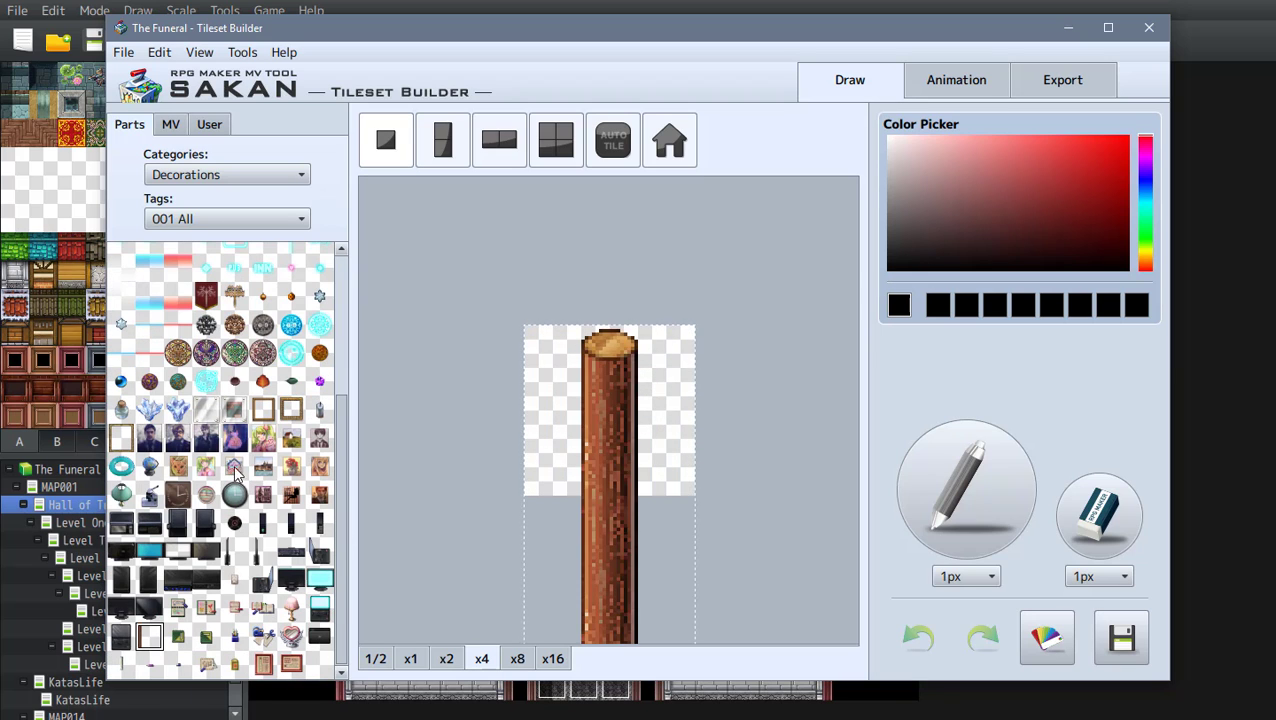
Step: Preview the dark green suitcase from the Decorations category at x1 zoom
{"action": "left_click", "coordinate": [319, 381]}
{"action": "left_click", "coordinate": [410, 658]}
{"action": "scroll", "coordinate": [220, 450], "scroll_direction": "up", "scroll_amount": 2}
{"action": "left_click", "coordinate": [120, 333]}
{"action": "scroll", "coordinate": [128, 345], "scroll_direction": "up", "scroll_amount": 1}
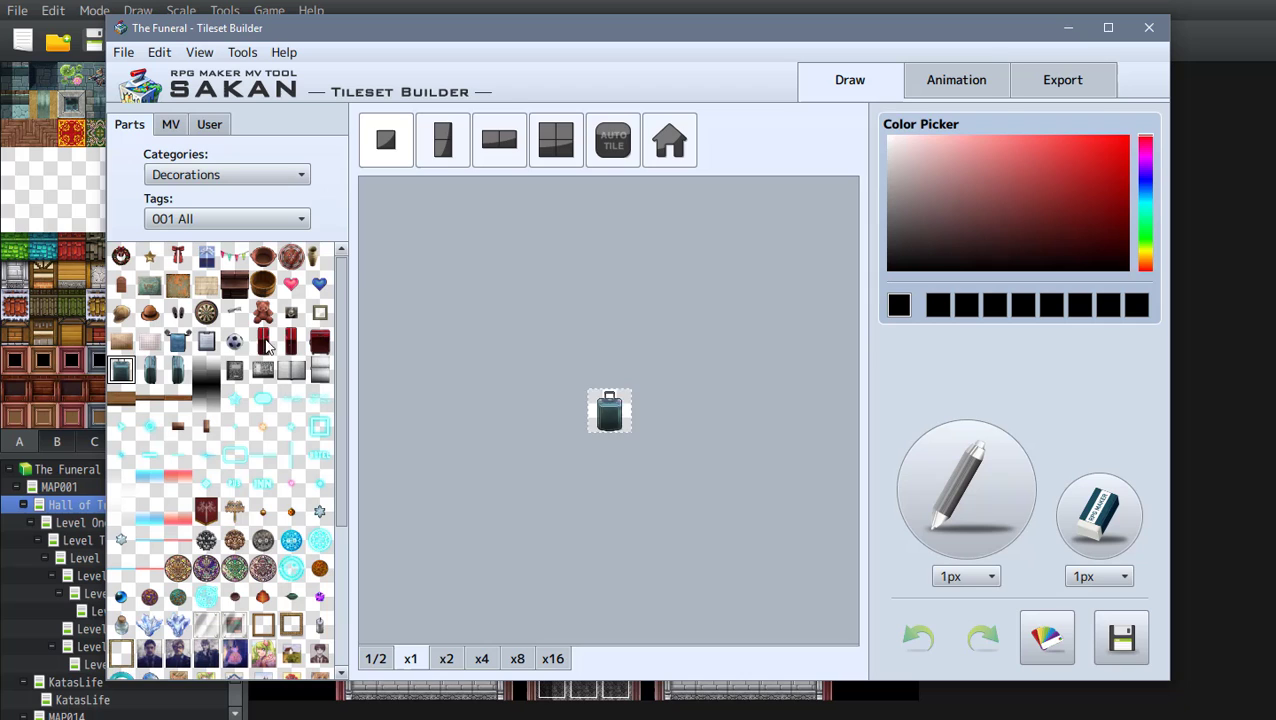
Step: Preview the Christmas wreath, browse the remaining Decorations parts and switch to the Bedroom Furniture category
{"action": "left_click", "coordinate": [122, 257]}
{"action": "scroll", "coordinate": [264, 560], "scroll_direction": "down", "scroll_amount": 3}
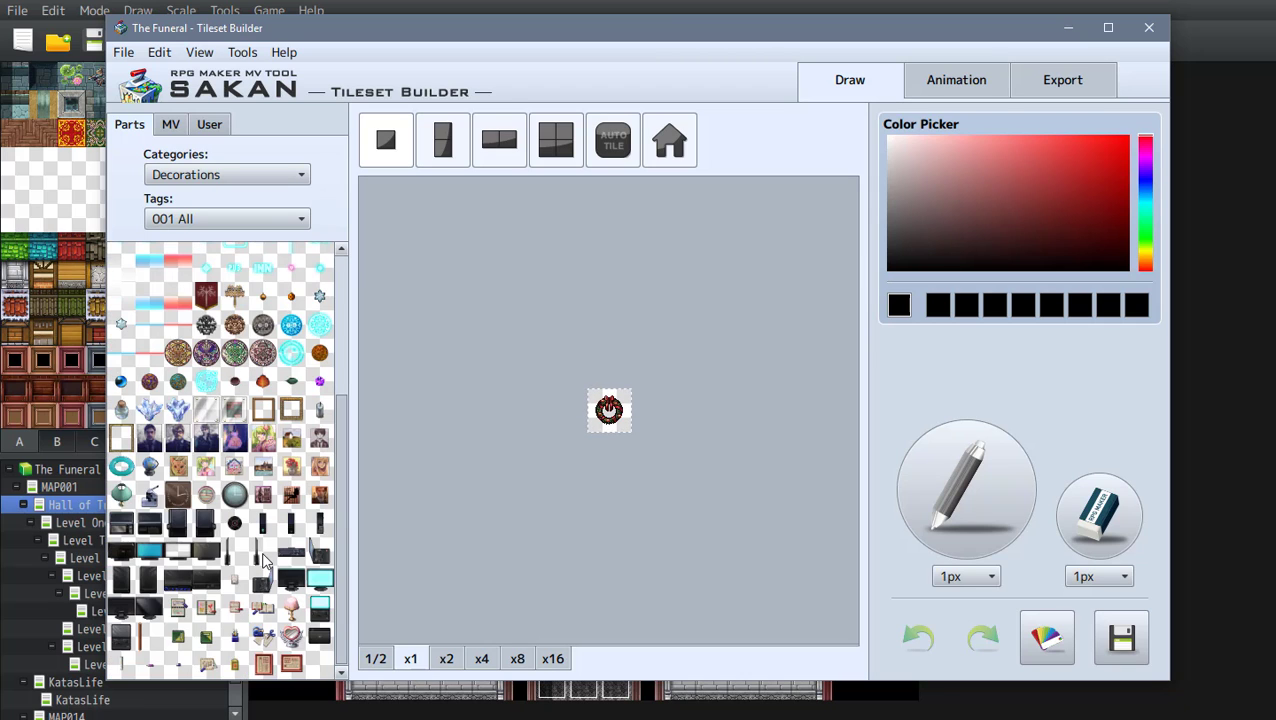
{"action": "scroll", "coordinate": [163, 527], "scroll_direction": "up", "scroll_amount": 5}
{"action": "left_click", "coordinate": [203, 176]}
{"action": "left_click", "coordinate": [203, 205]}
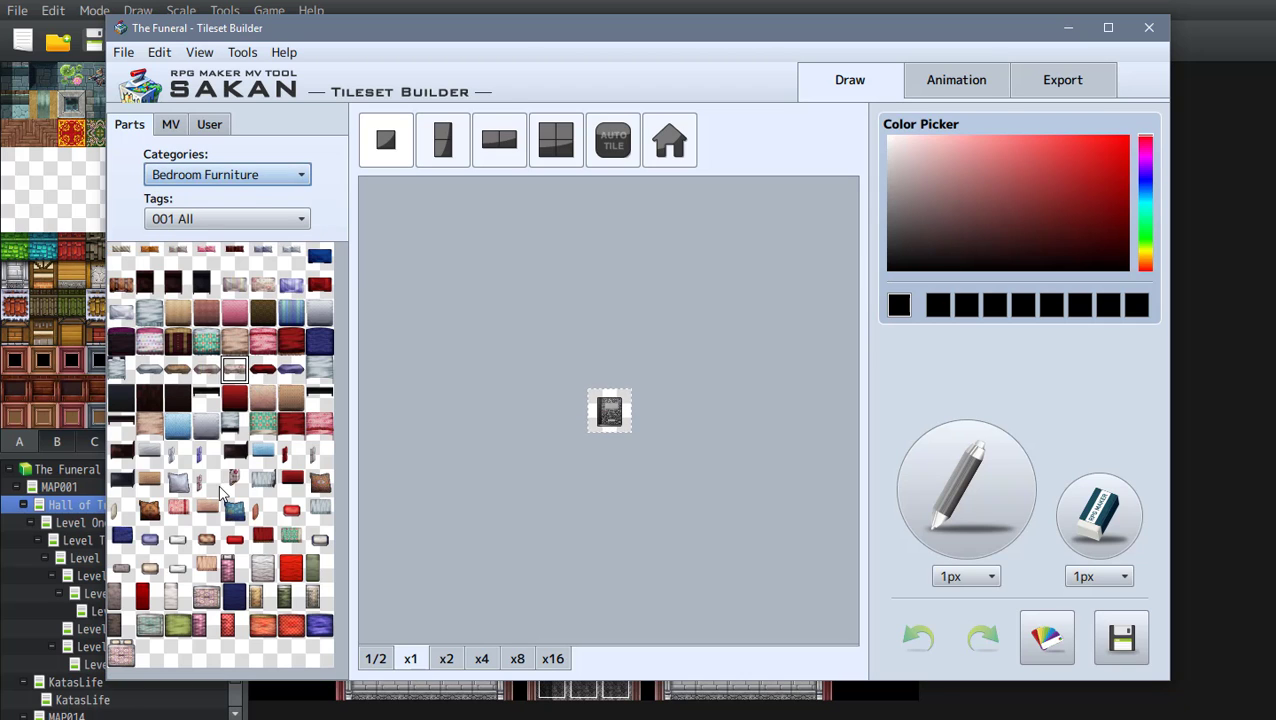